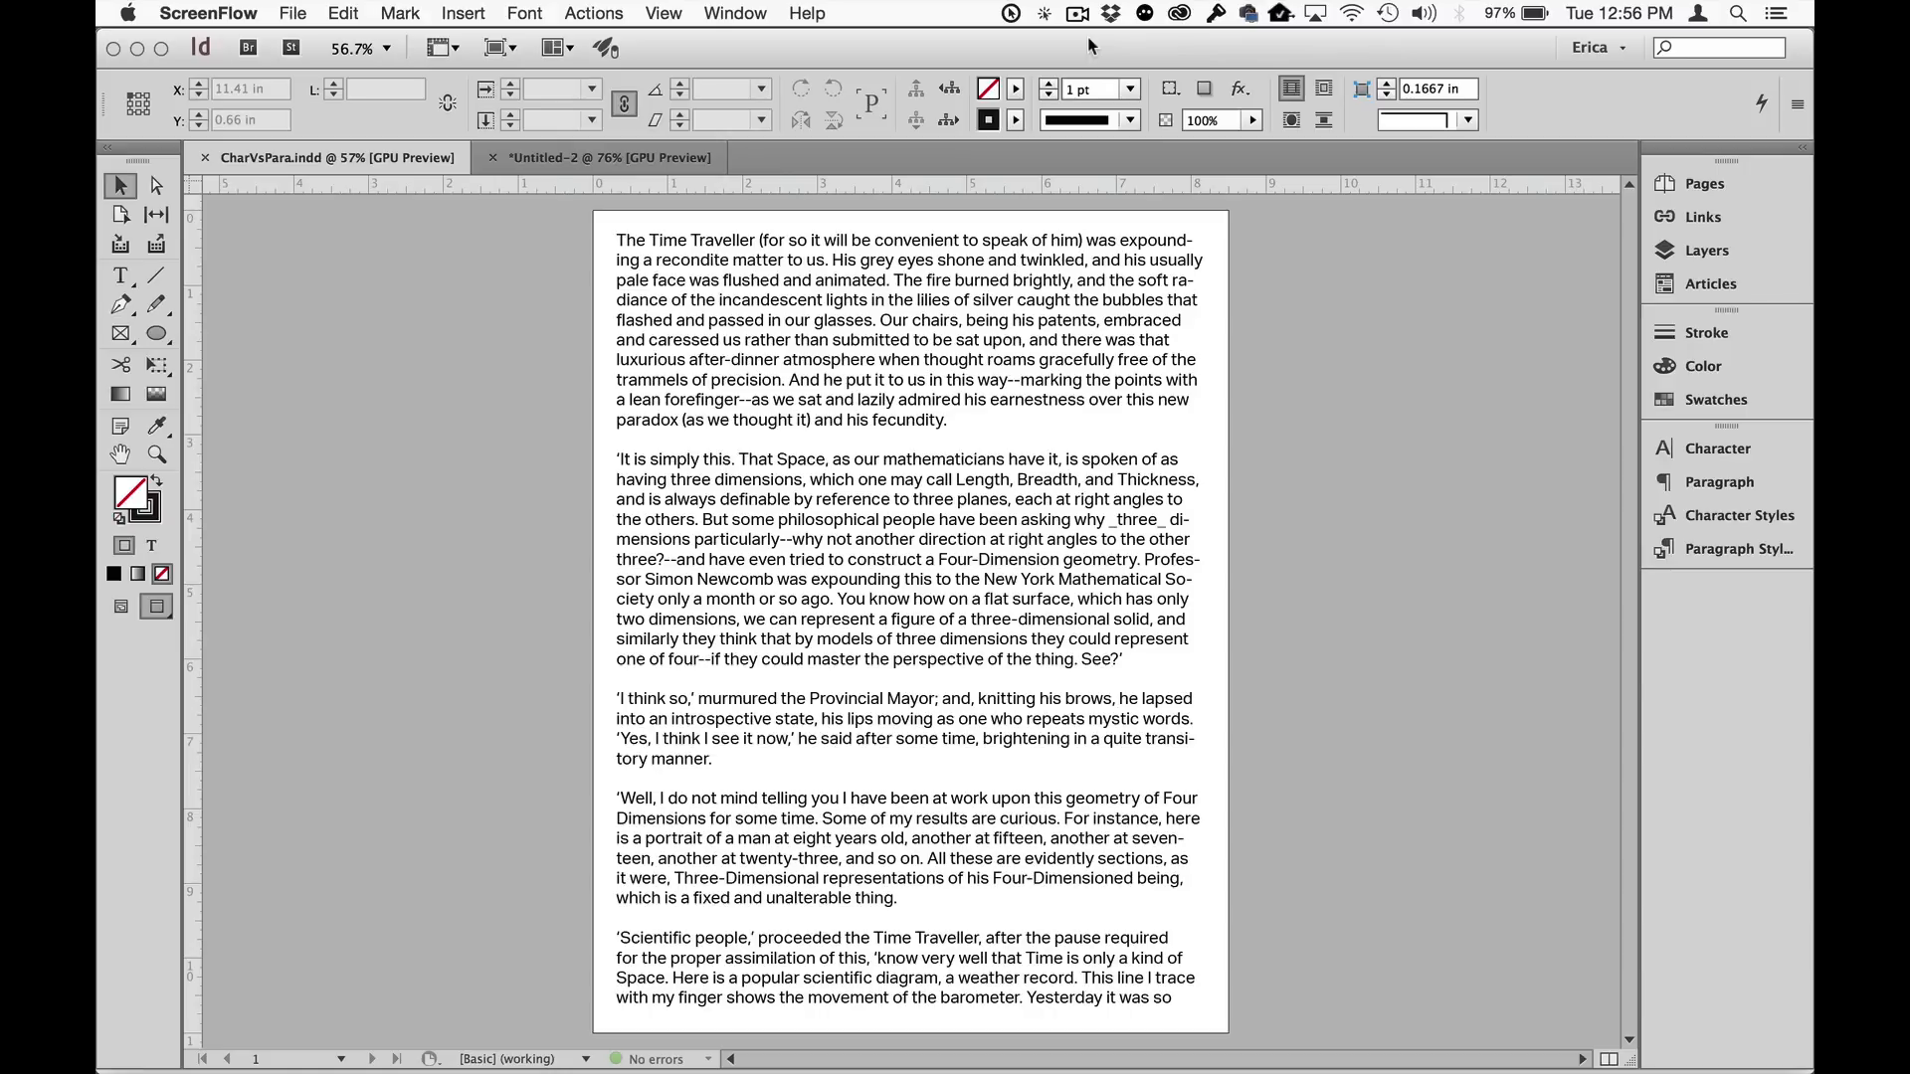
View the house diagrams on pages 2 and 3, and return to the text on page 1.
key(super+j)
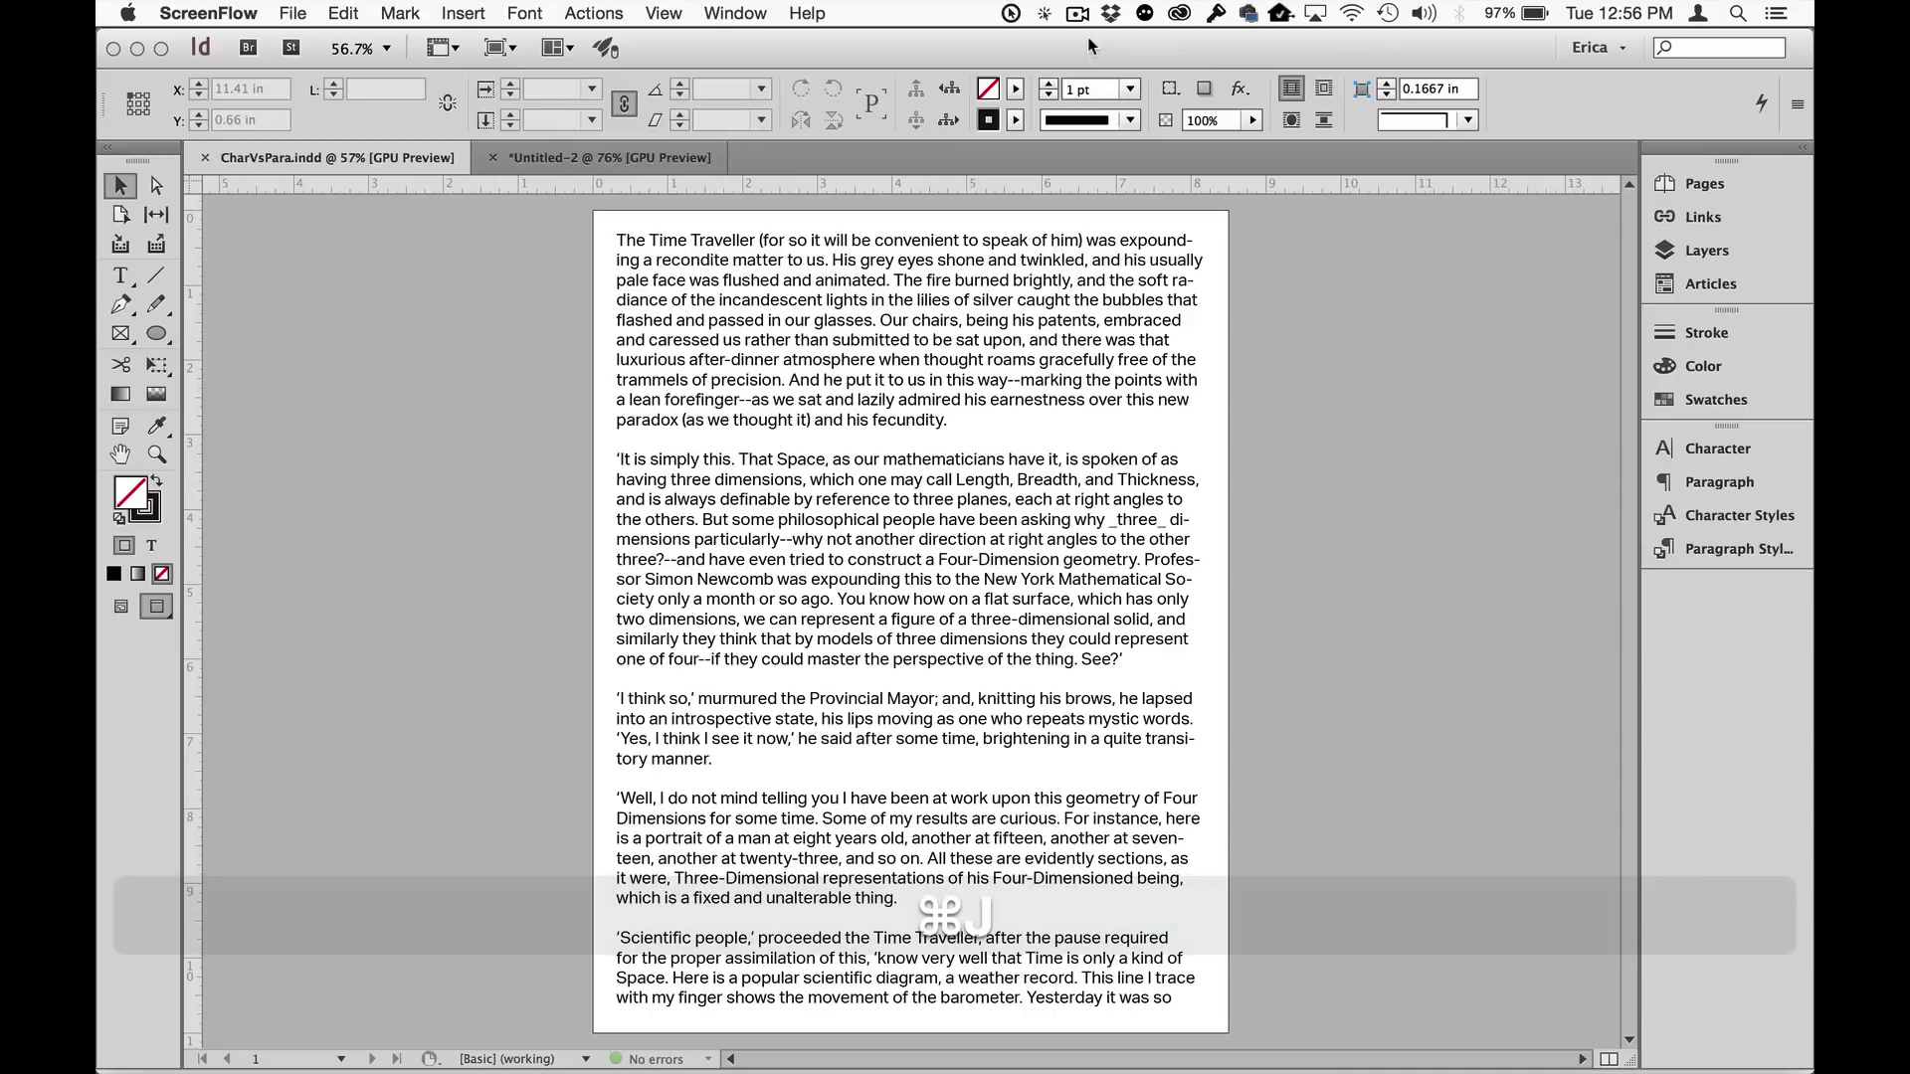
click(1050, 279)
key(super+j)
text(2)
key(Return)
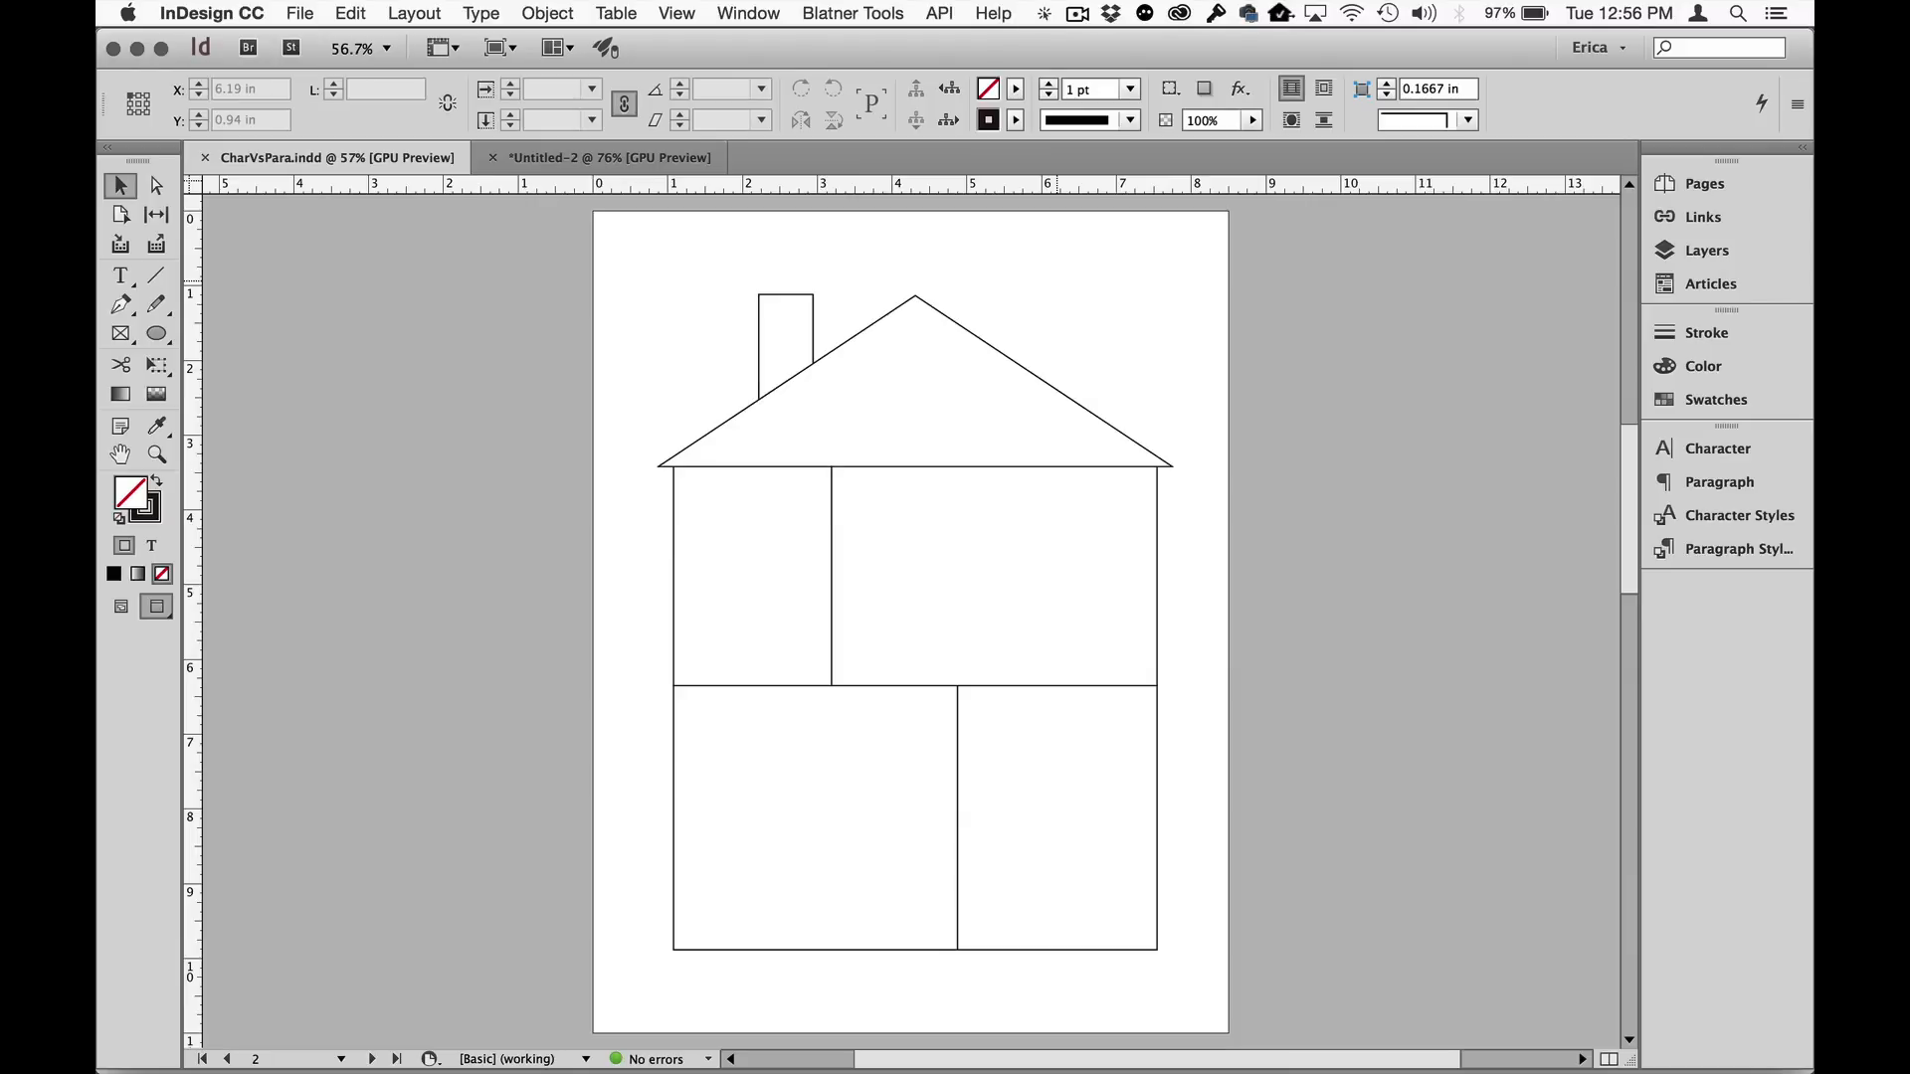
key(super+j)
text(3)
key(Return)
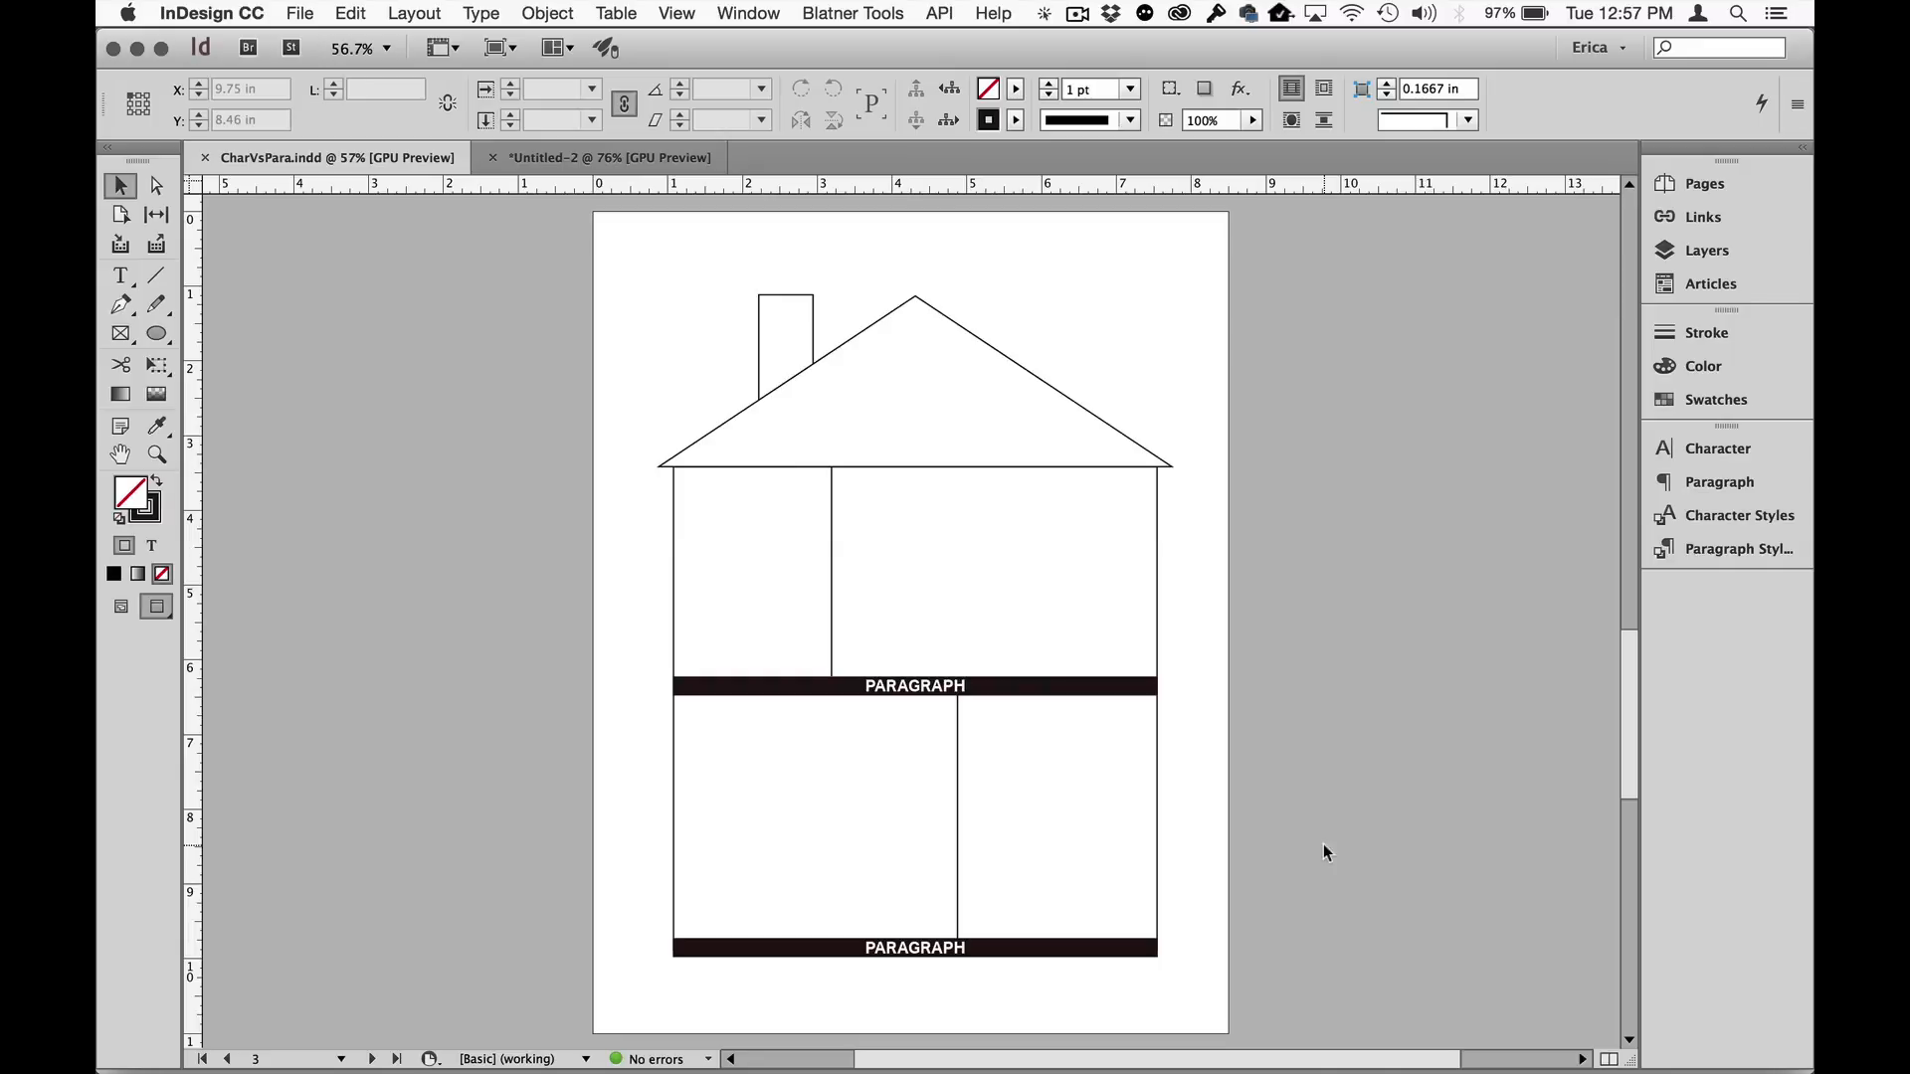
key(super+j)
text(1)
key(Return)
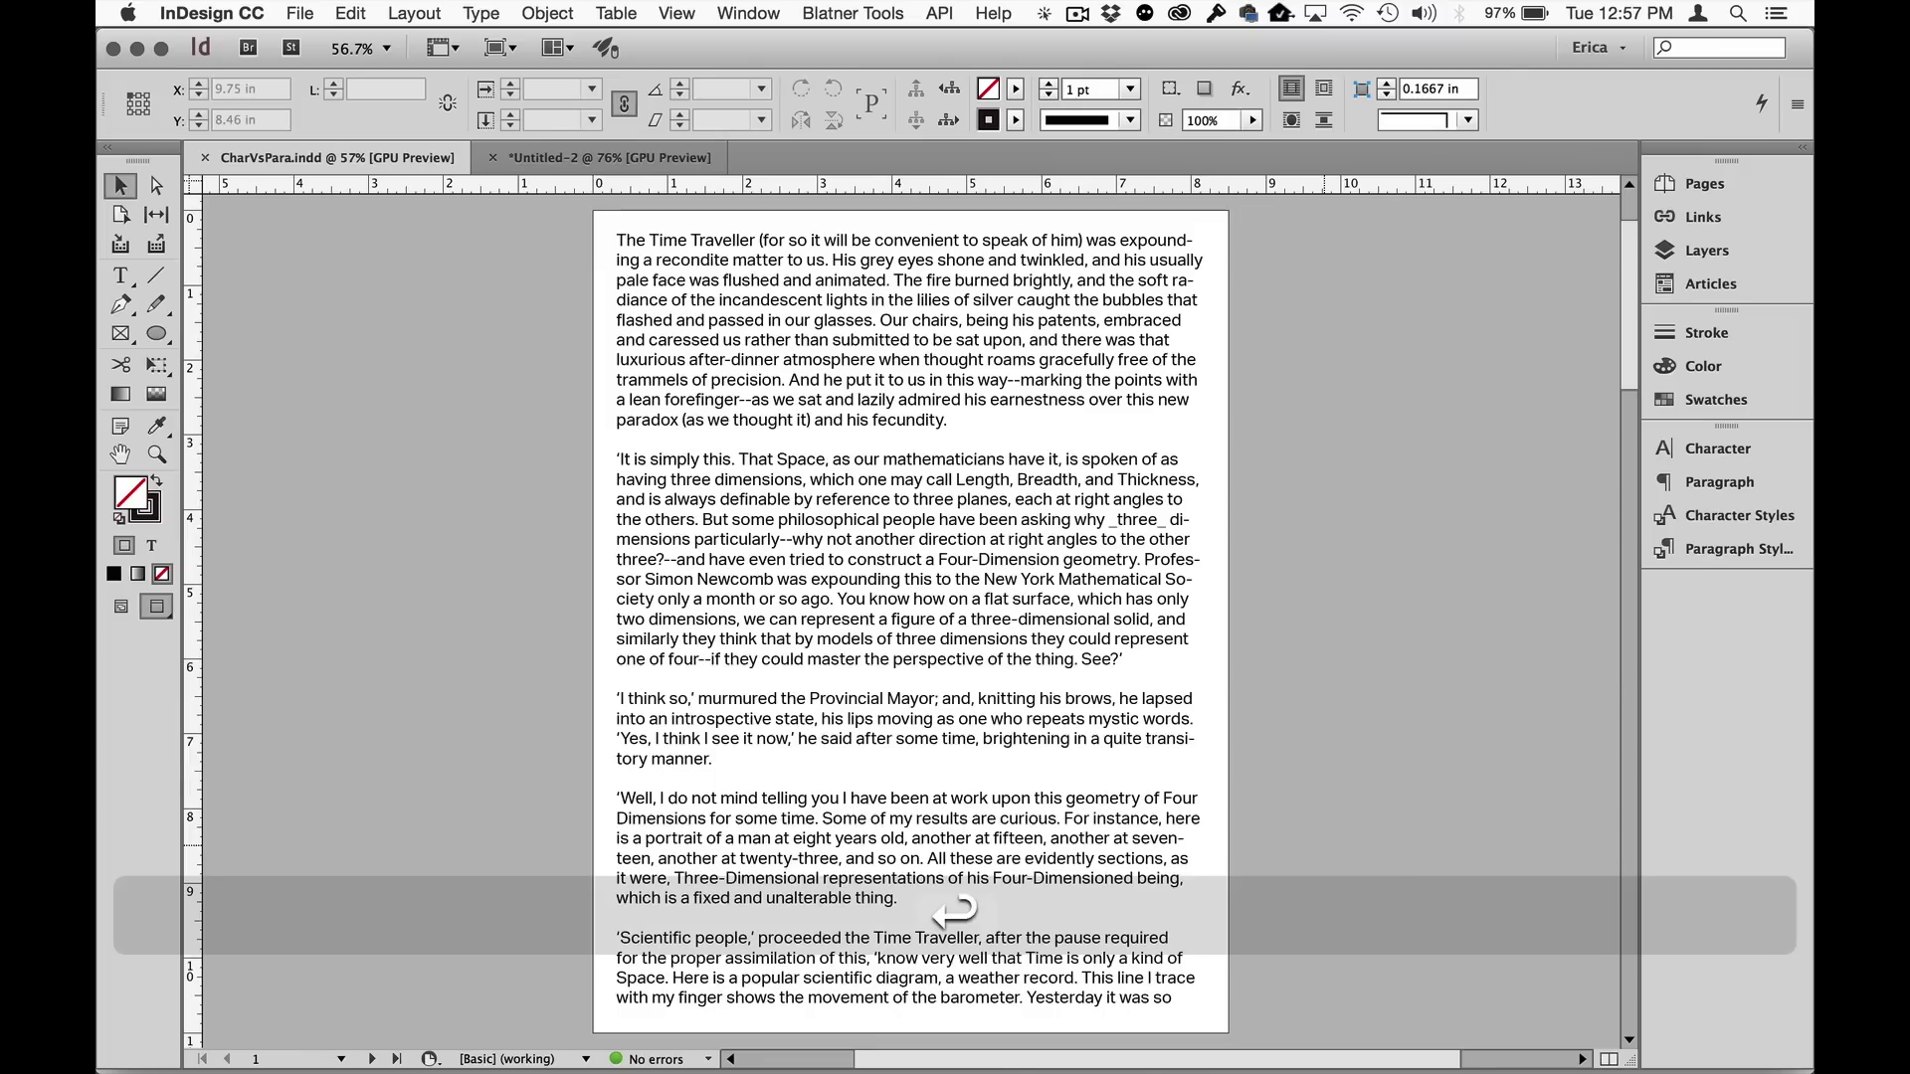
Detach Paragraph Styles from the dock and float it beside the page, with the remaining docked group collapsed.
click(1769, 551)
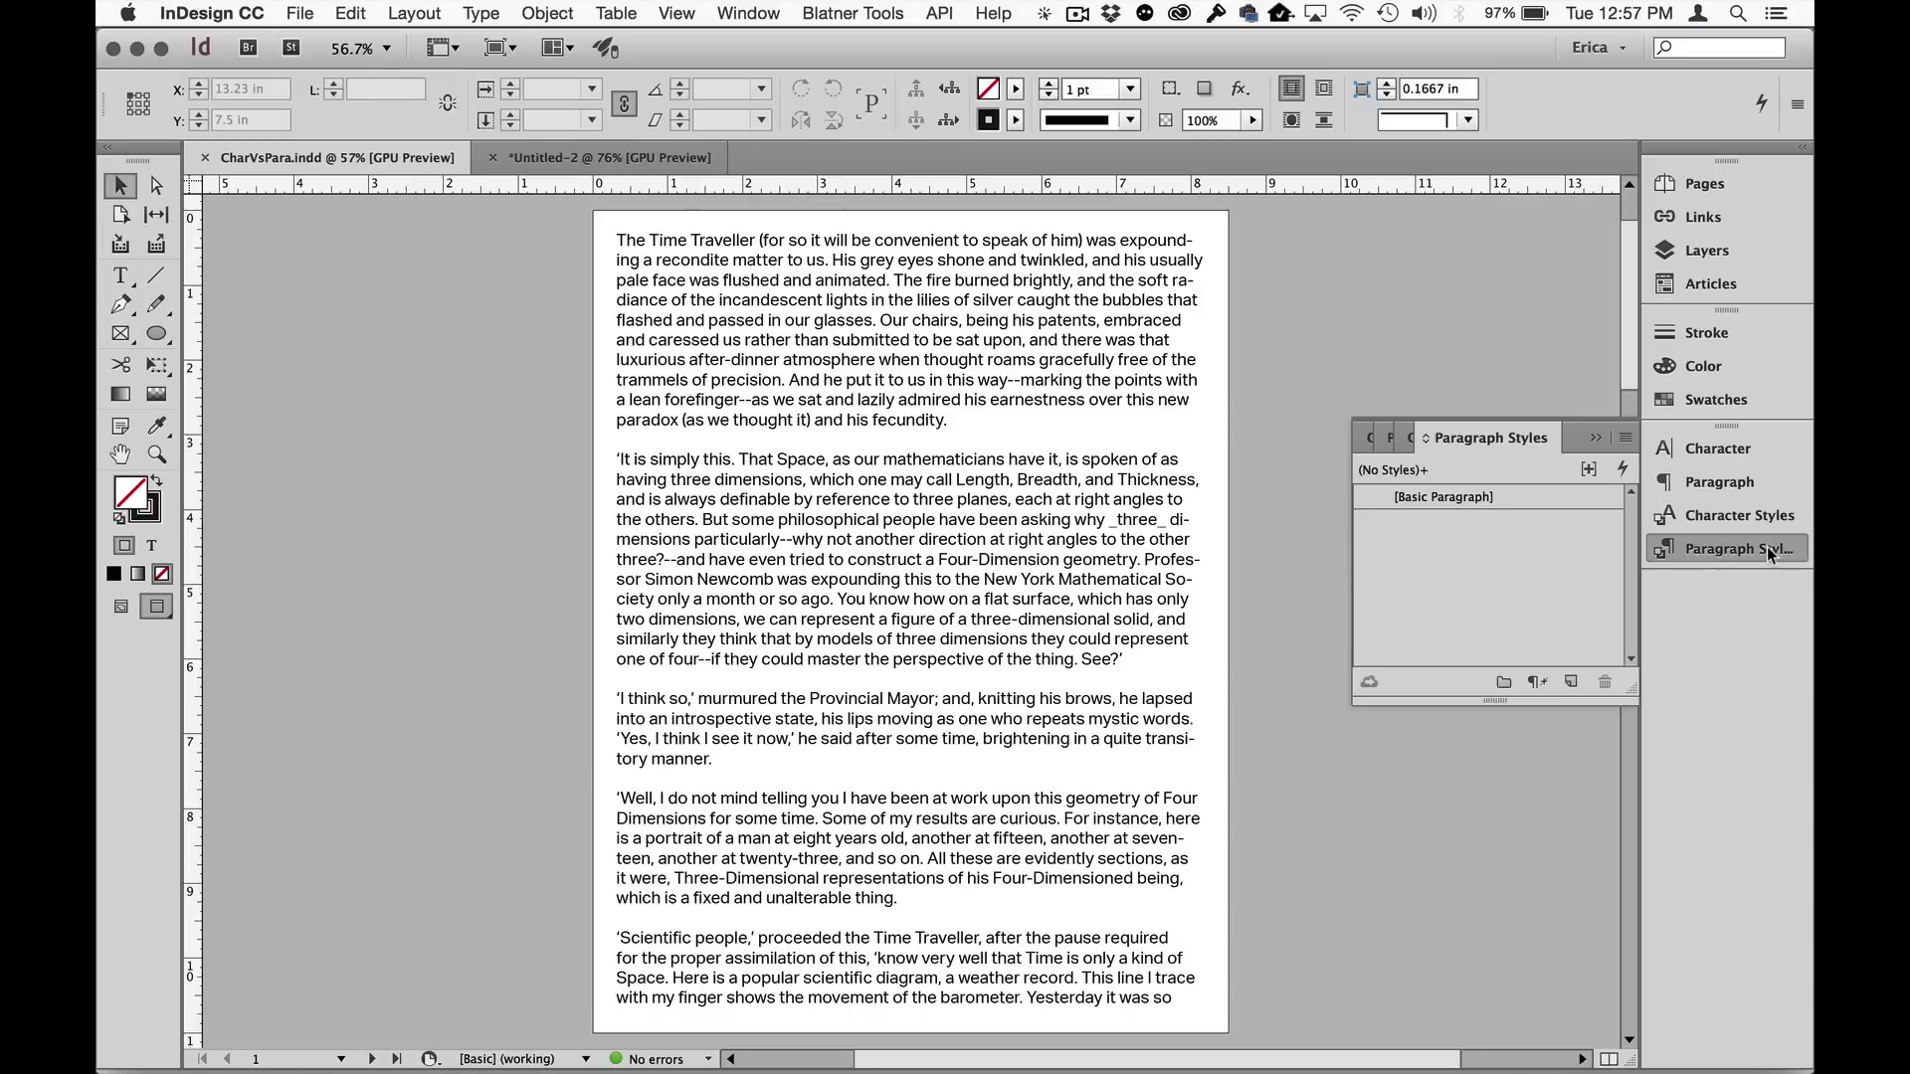
drag(1477, 439, 1345, 255)
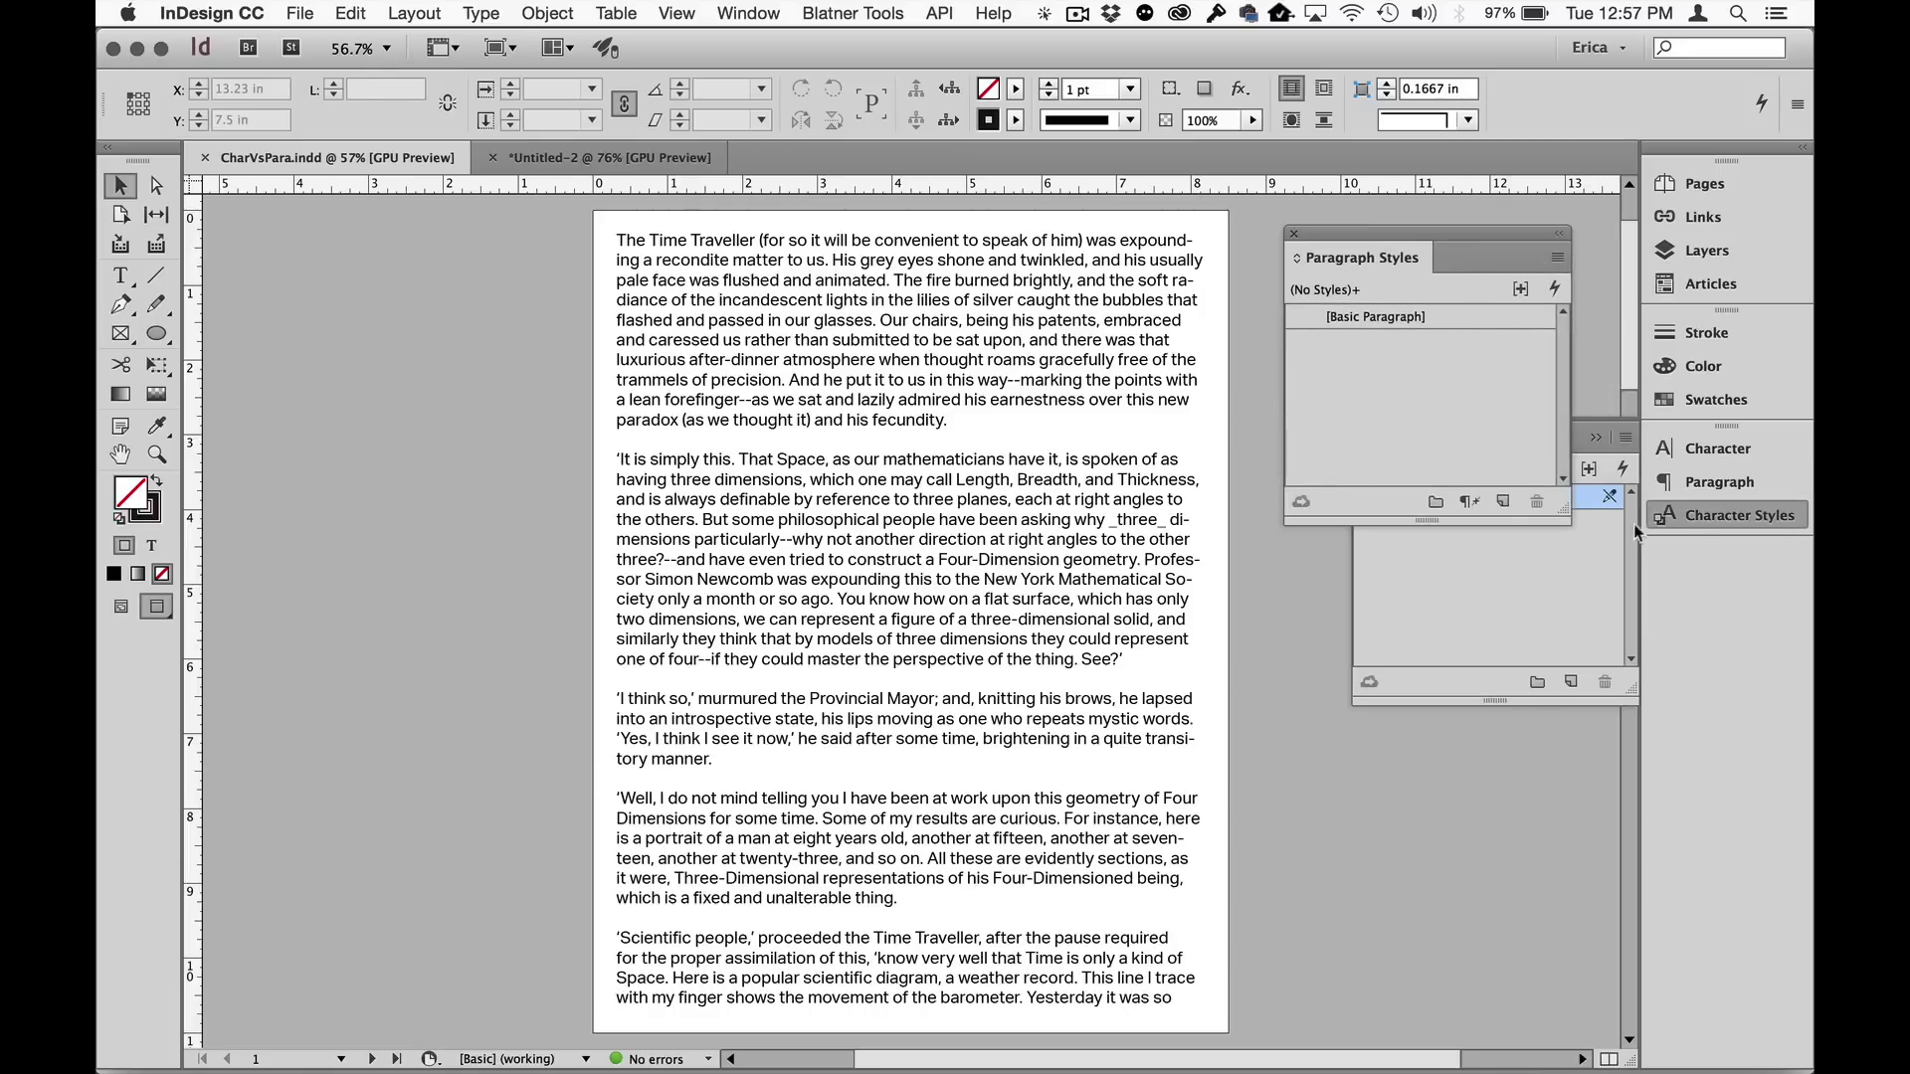
click(1707, 522)
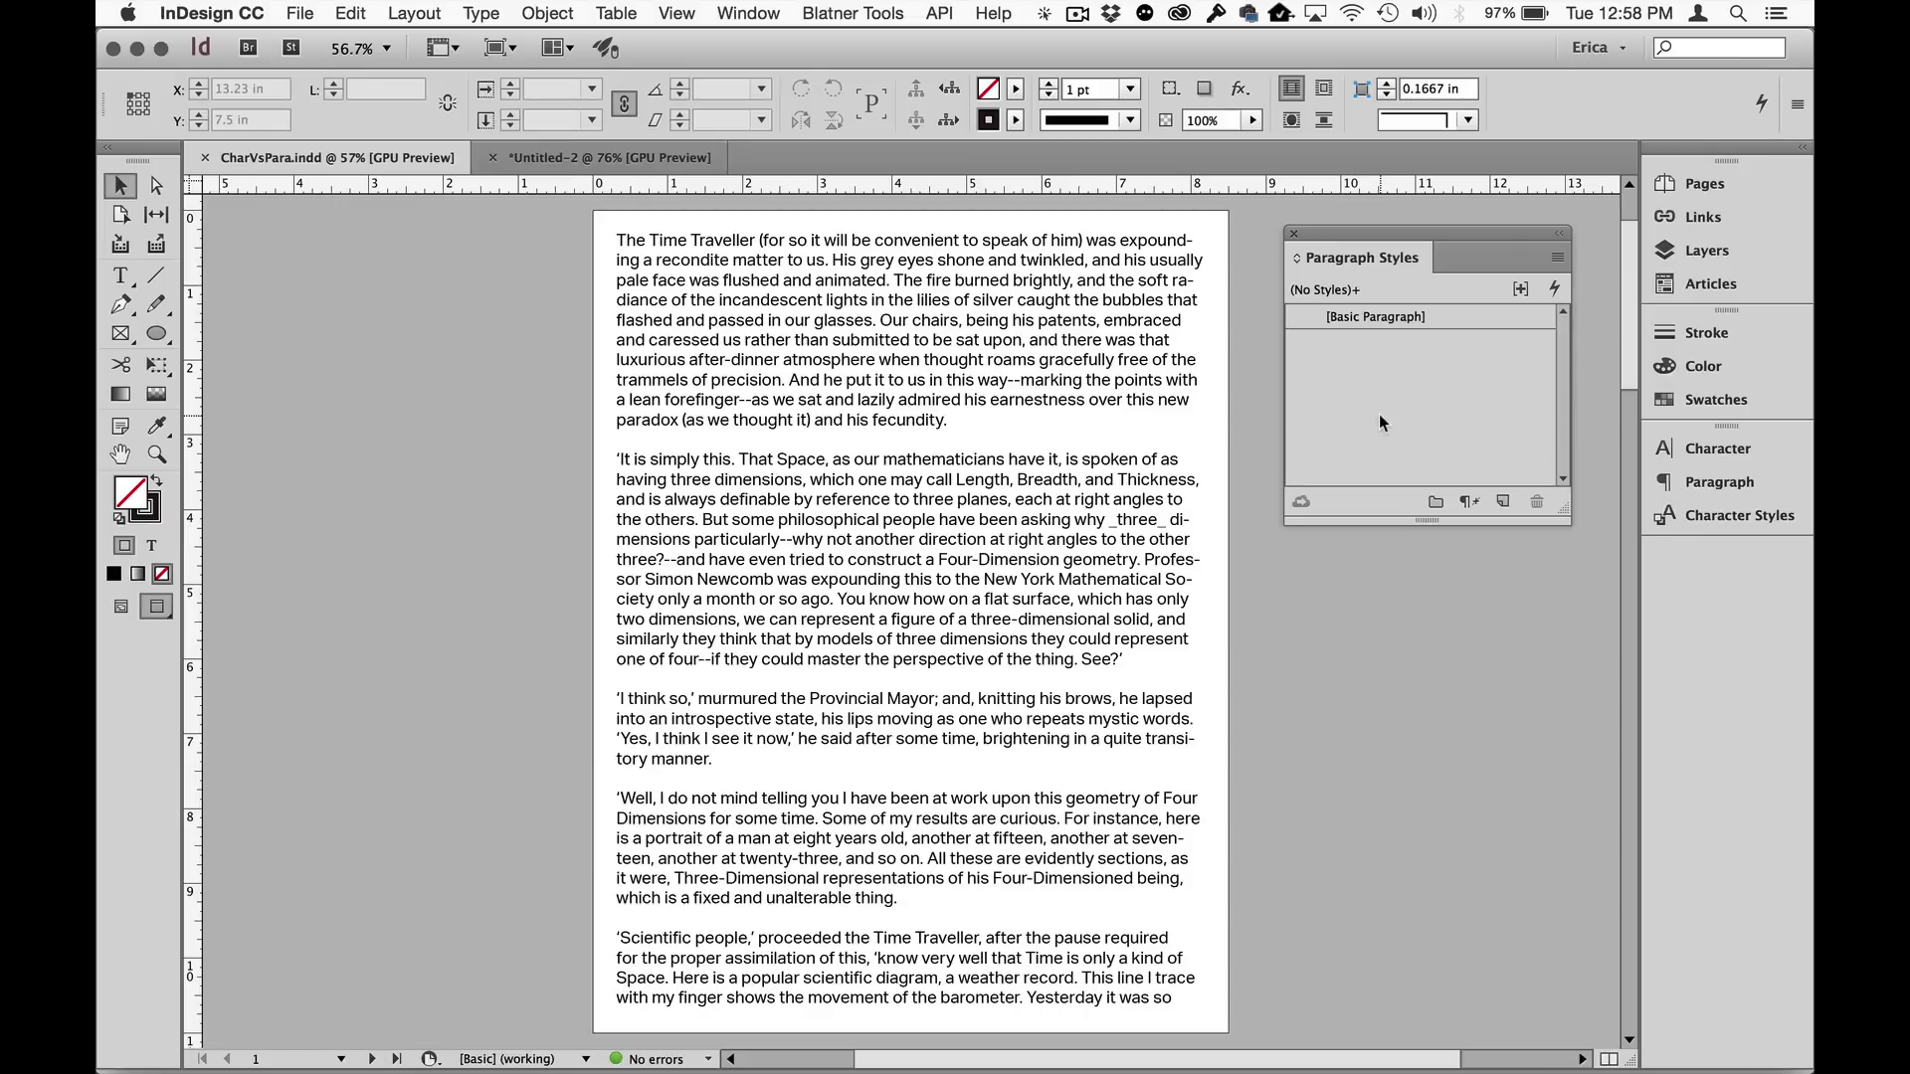
Set the font of the whole first paragraph on page 1 to Minion Pro Regular.
double_click(952, 422)
double_click(943, 397)
click(943, 398)
double_click(943, 398)
click(943, 398)
click(943, 398)
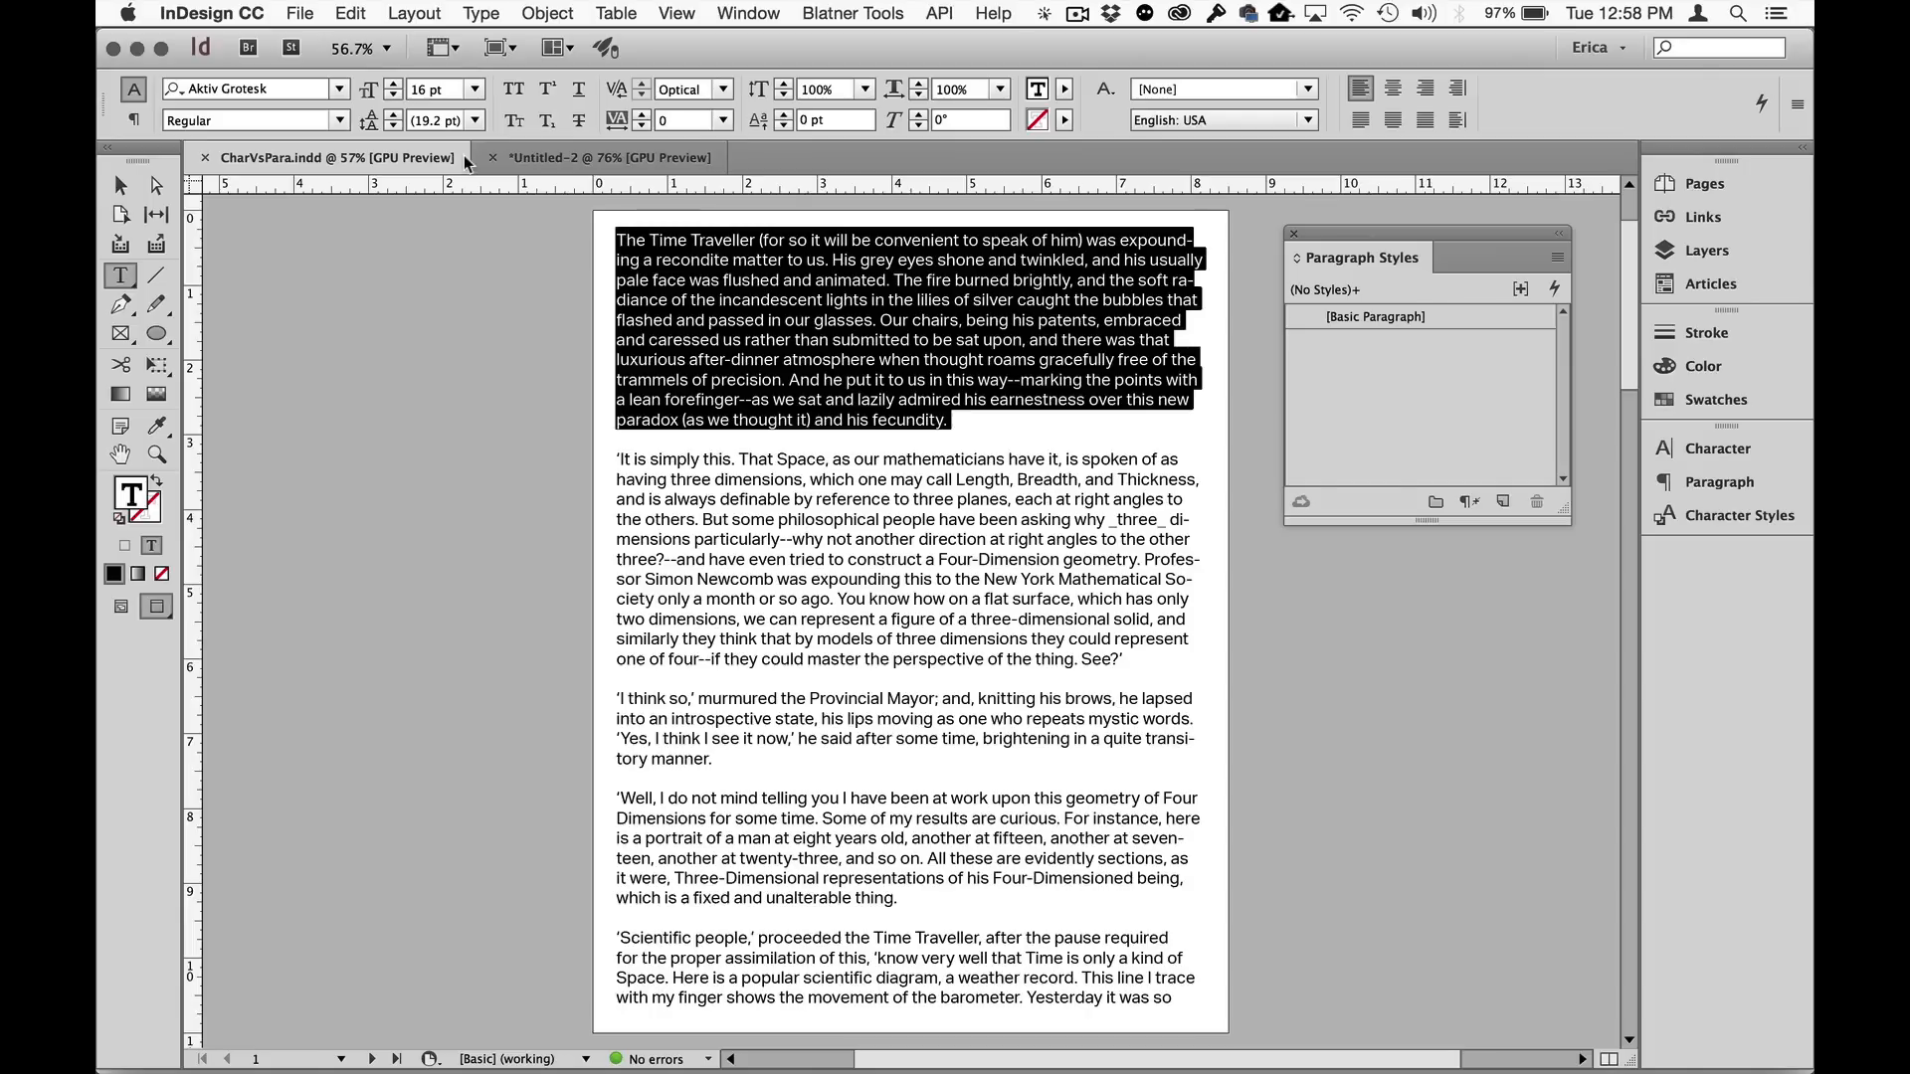
click(299, 89)
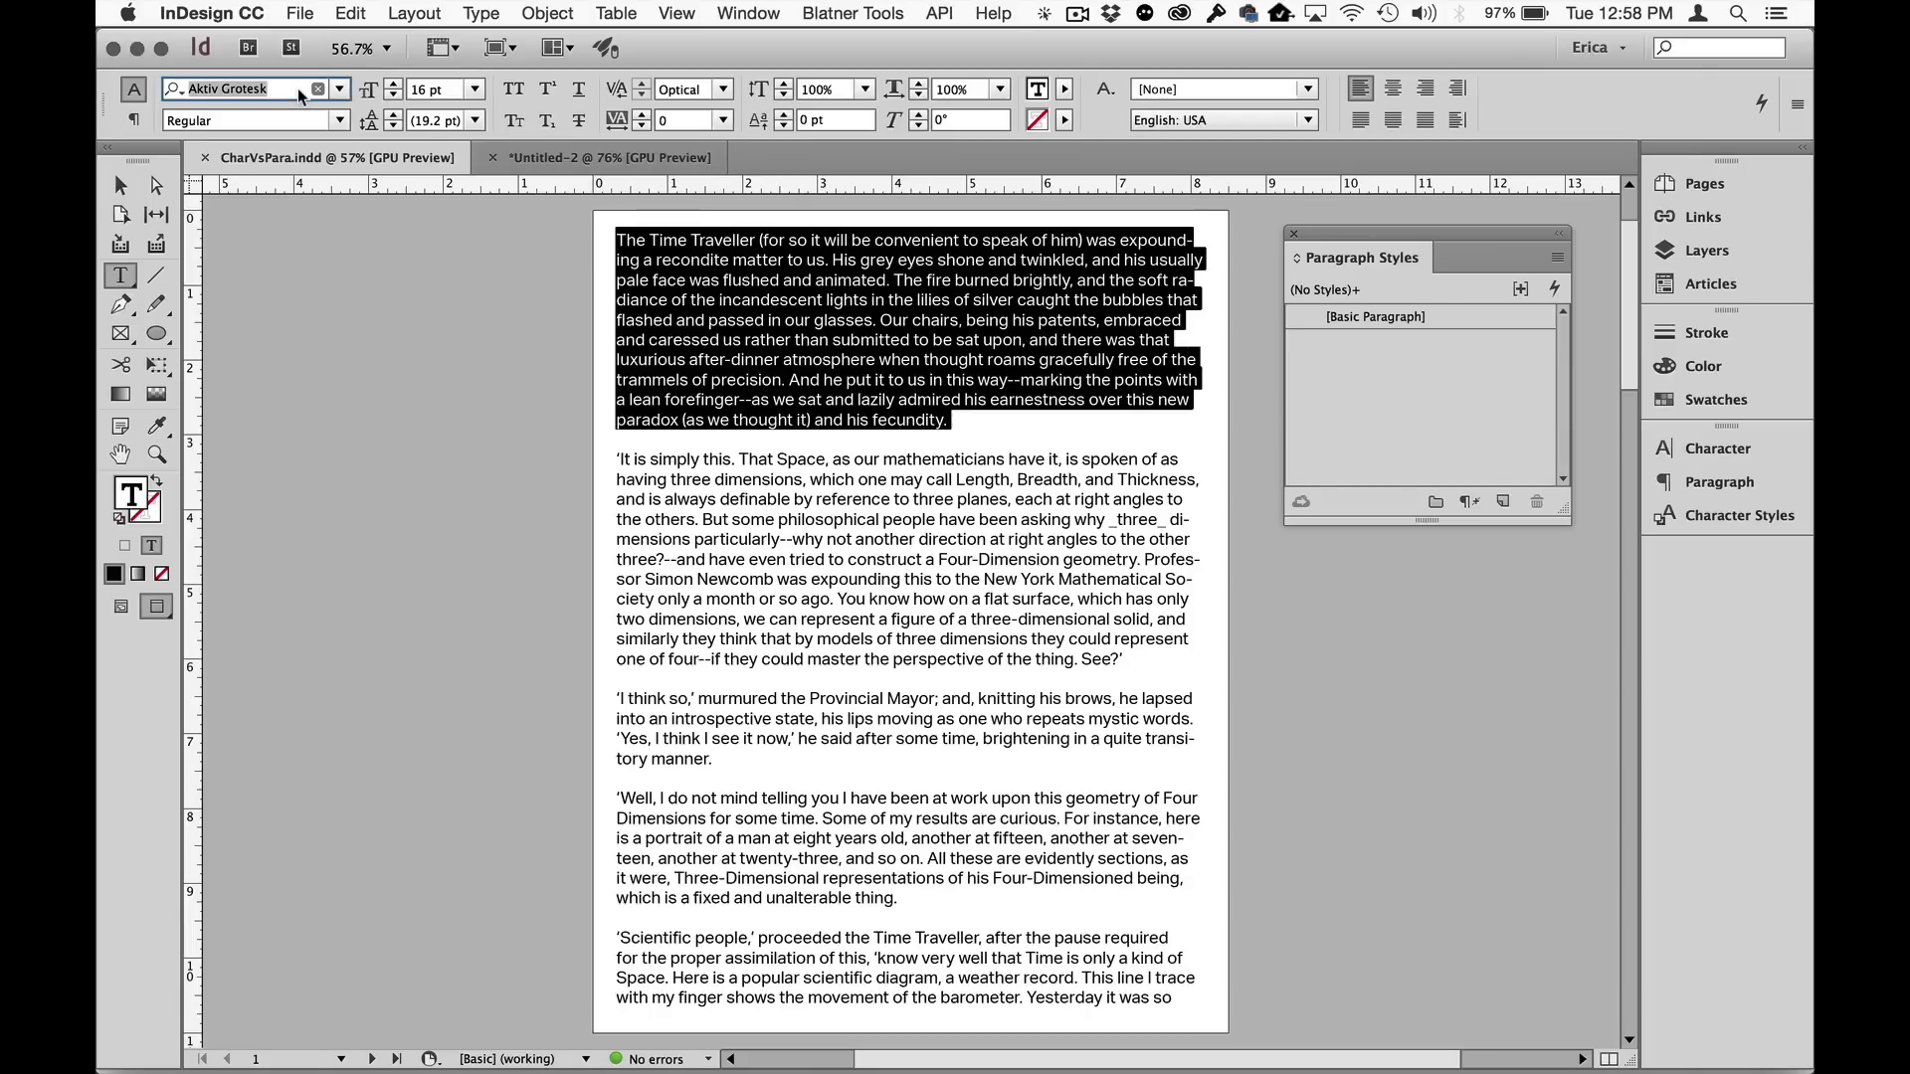
text(minion)
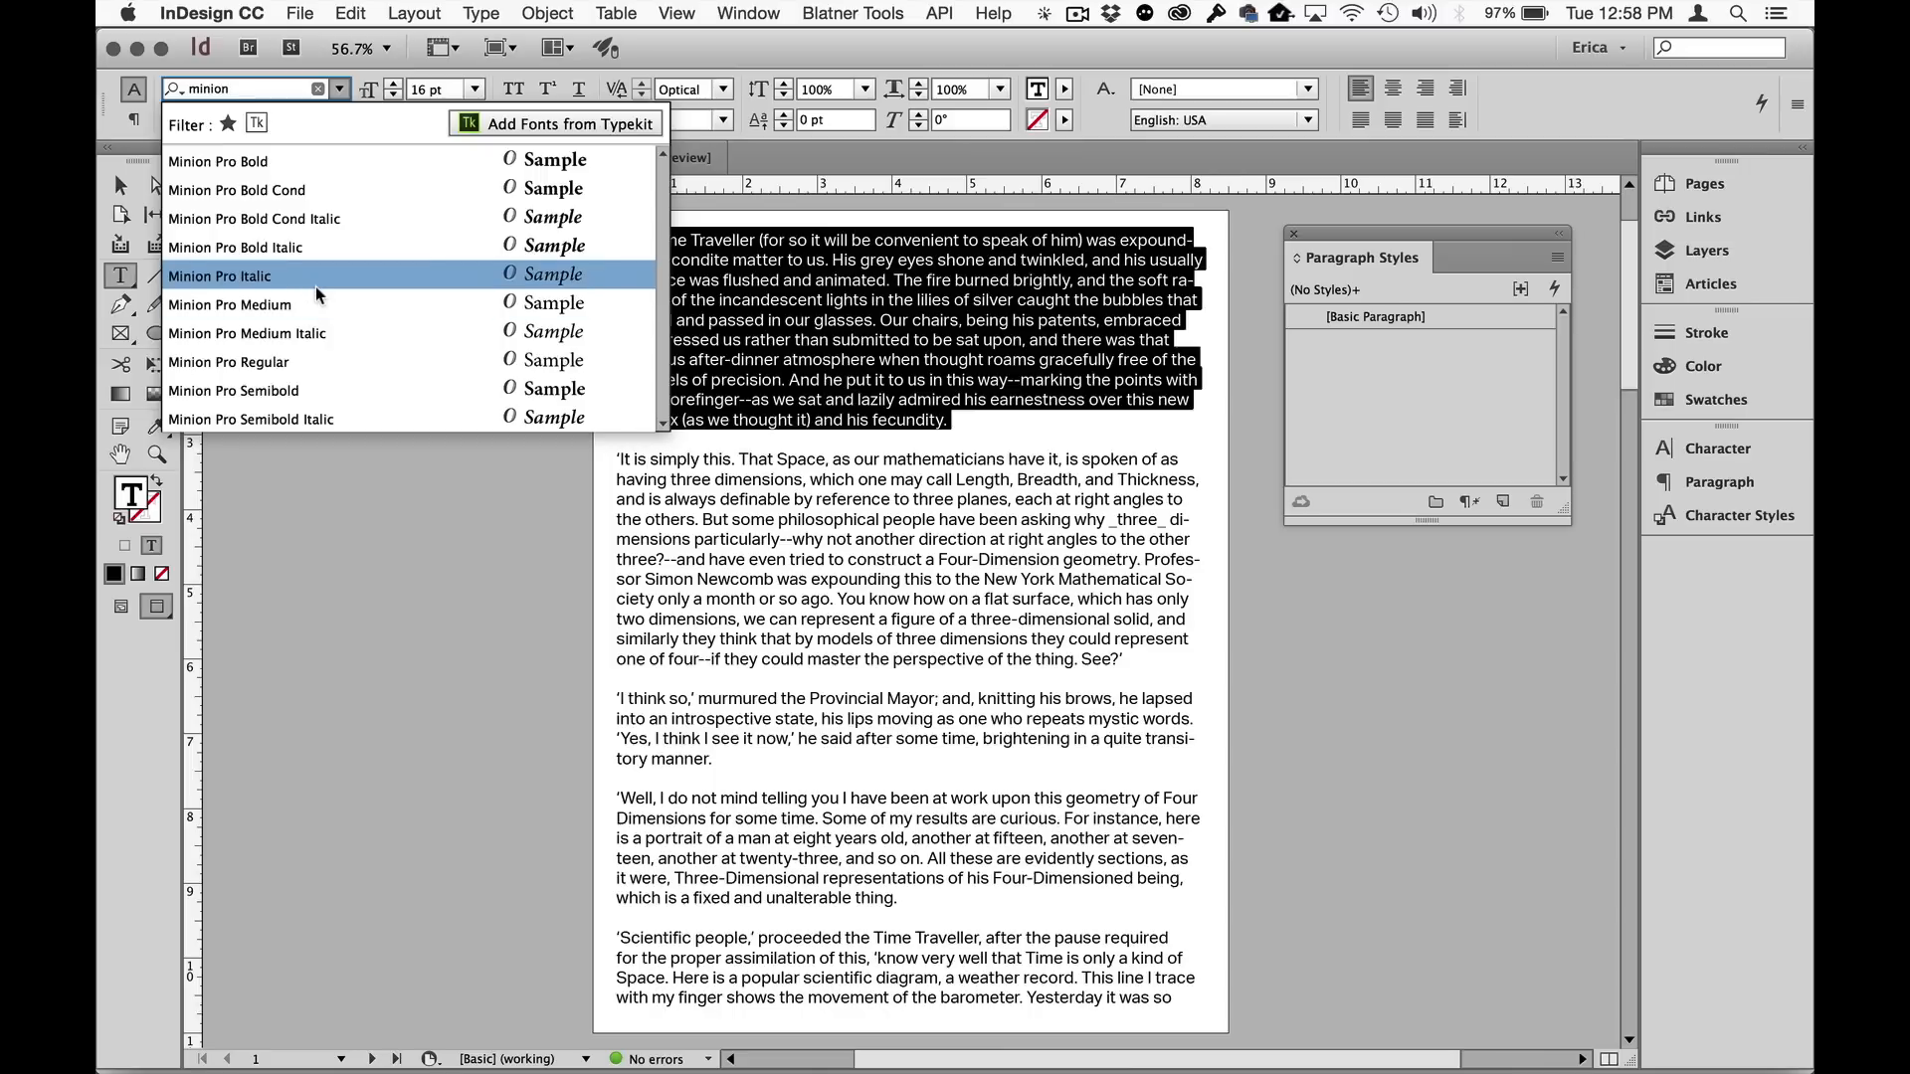
click(309, 362)
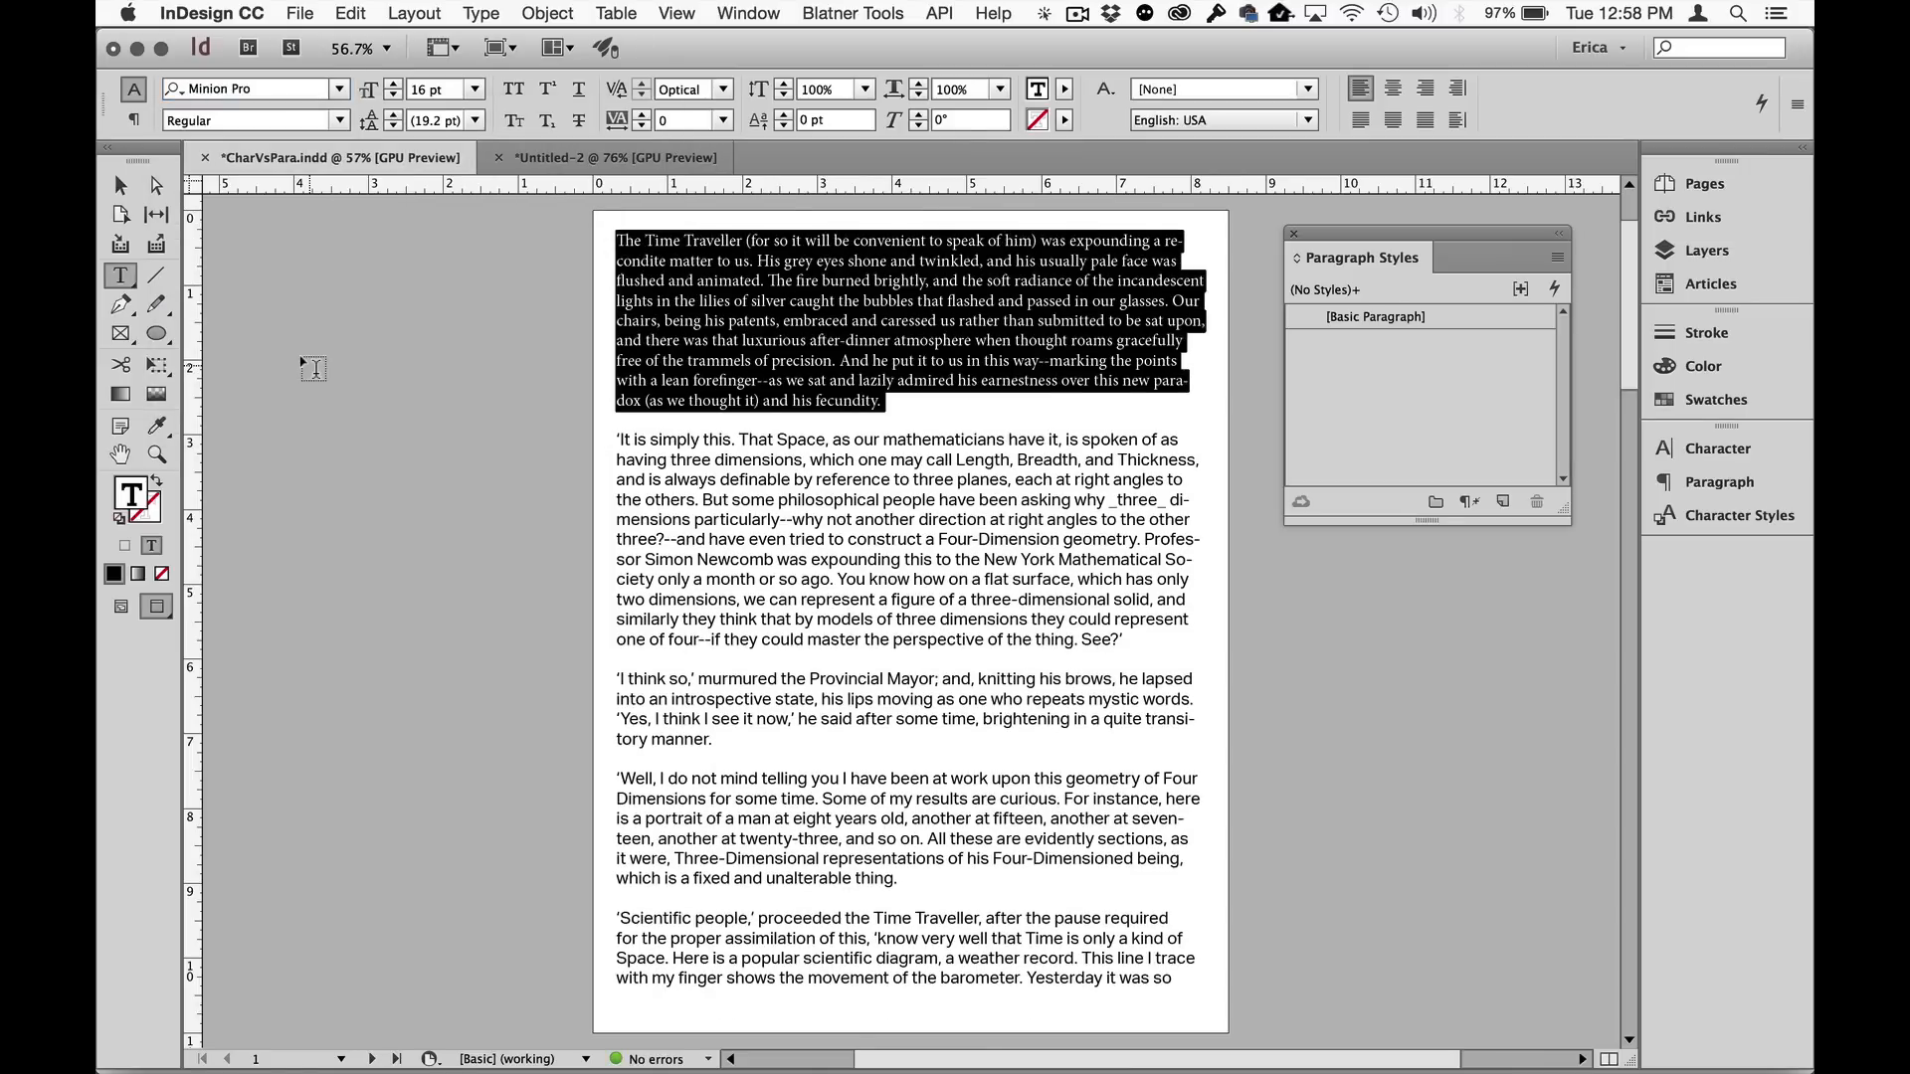
Set the first paragraph's font size to 20 pt and its leading to 23 pt.
click(394, 84)
click(393, 86)
click(394, 86)
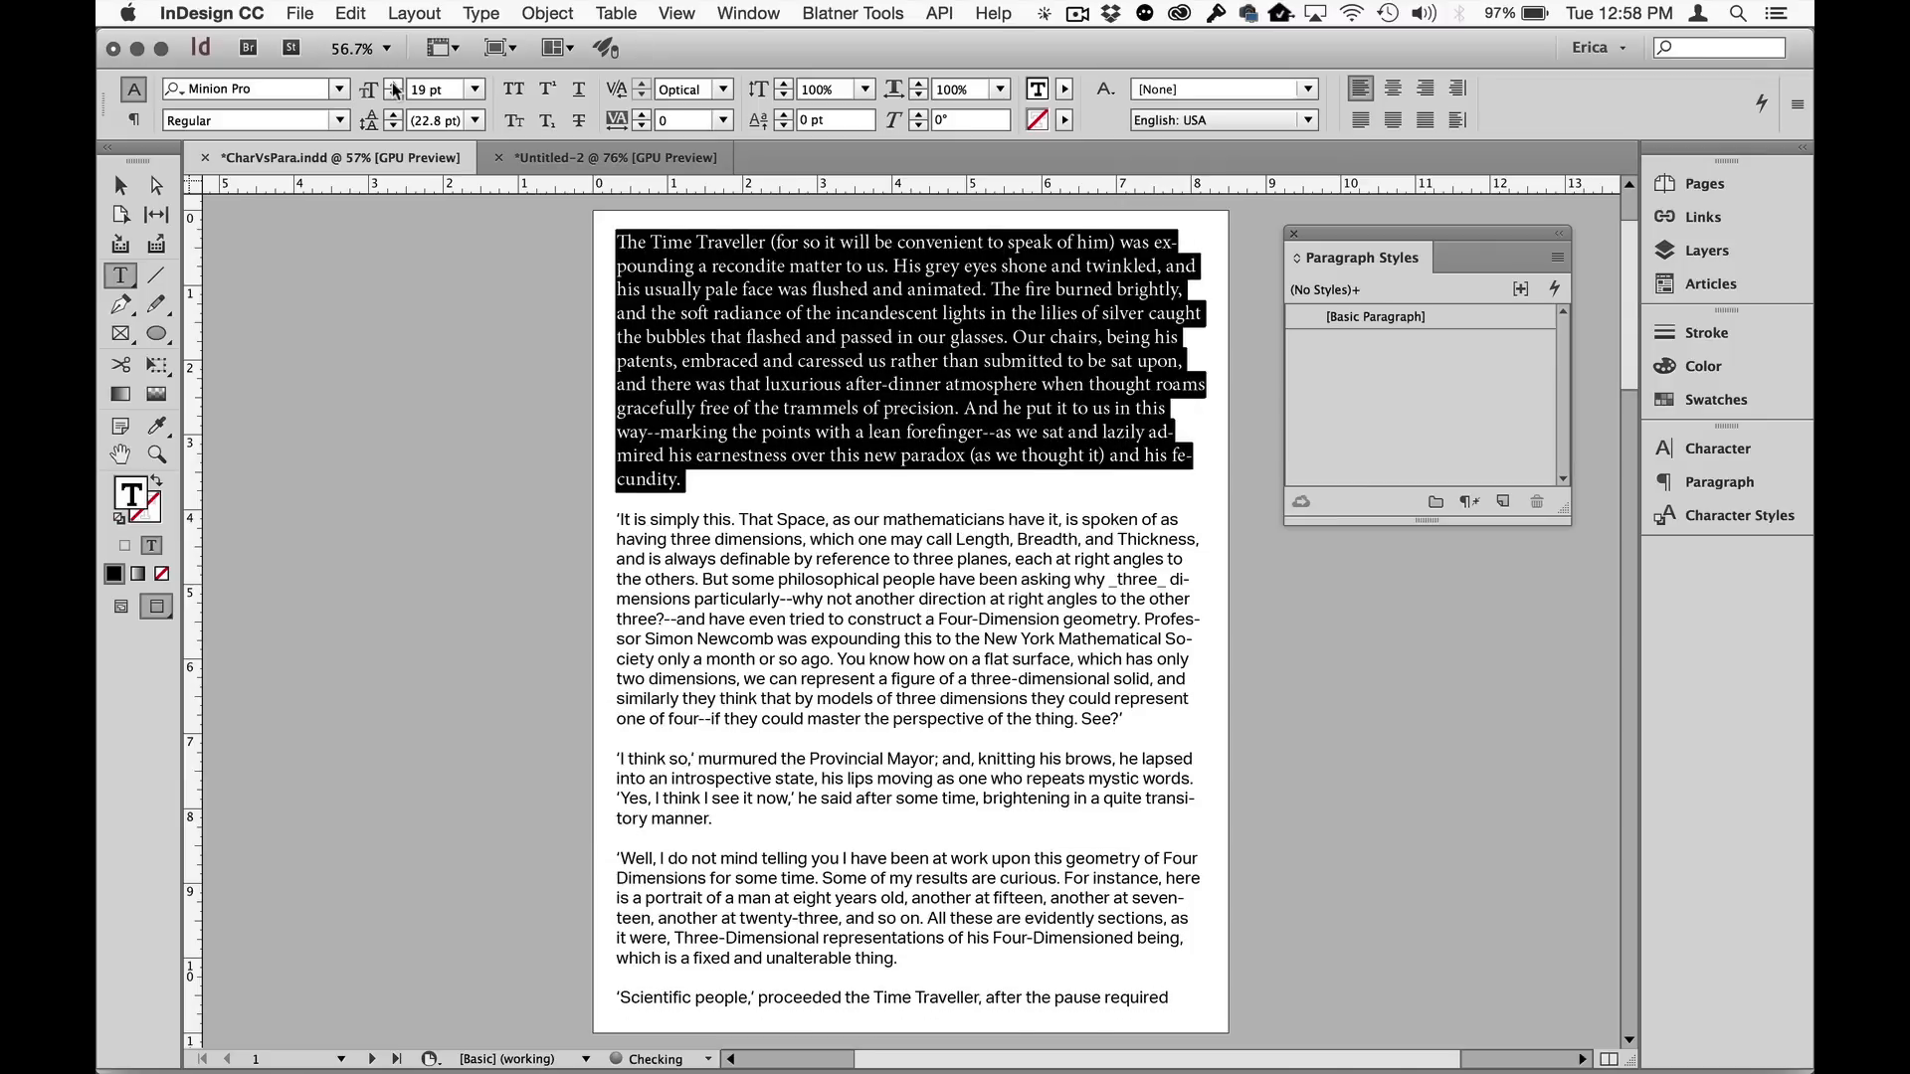
click(394, 86)
click(423, 121)
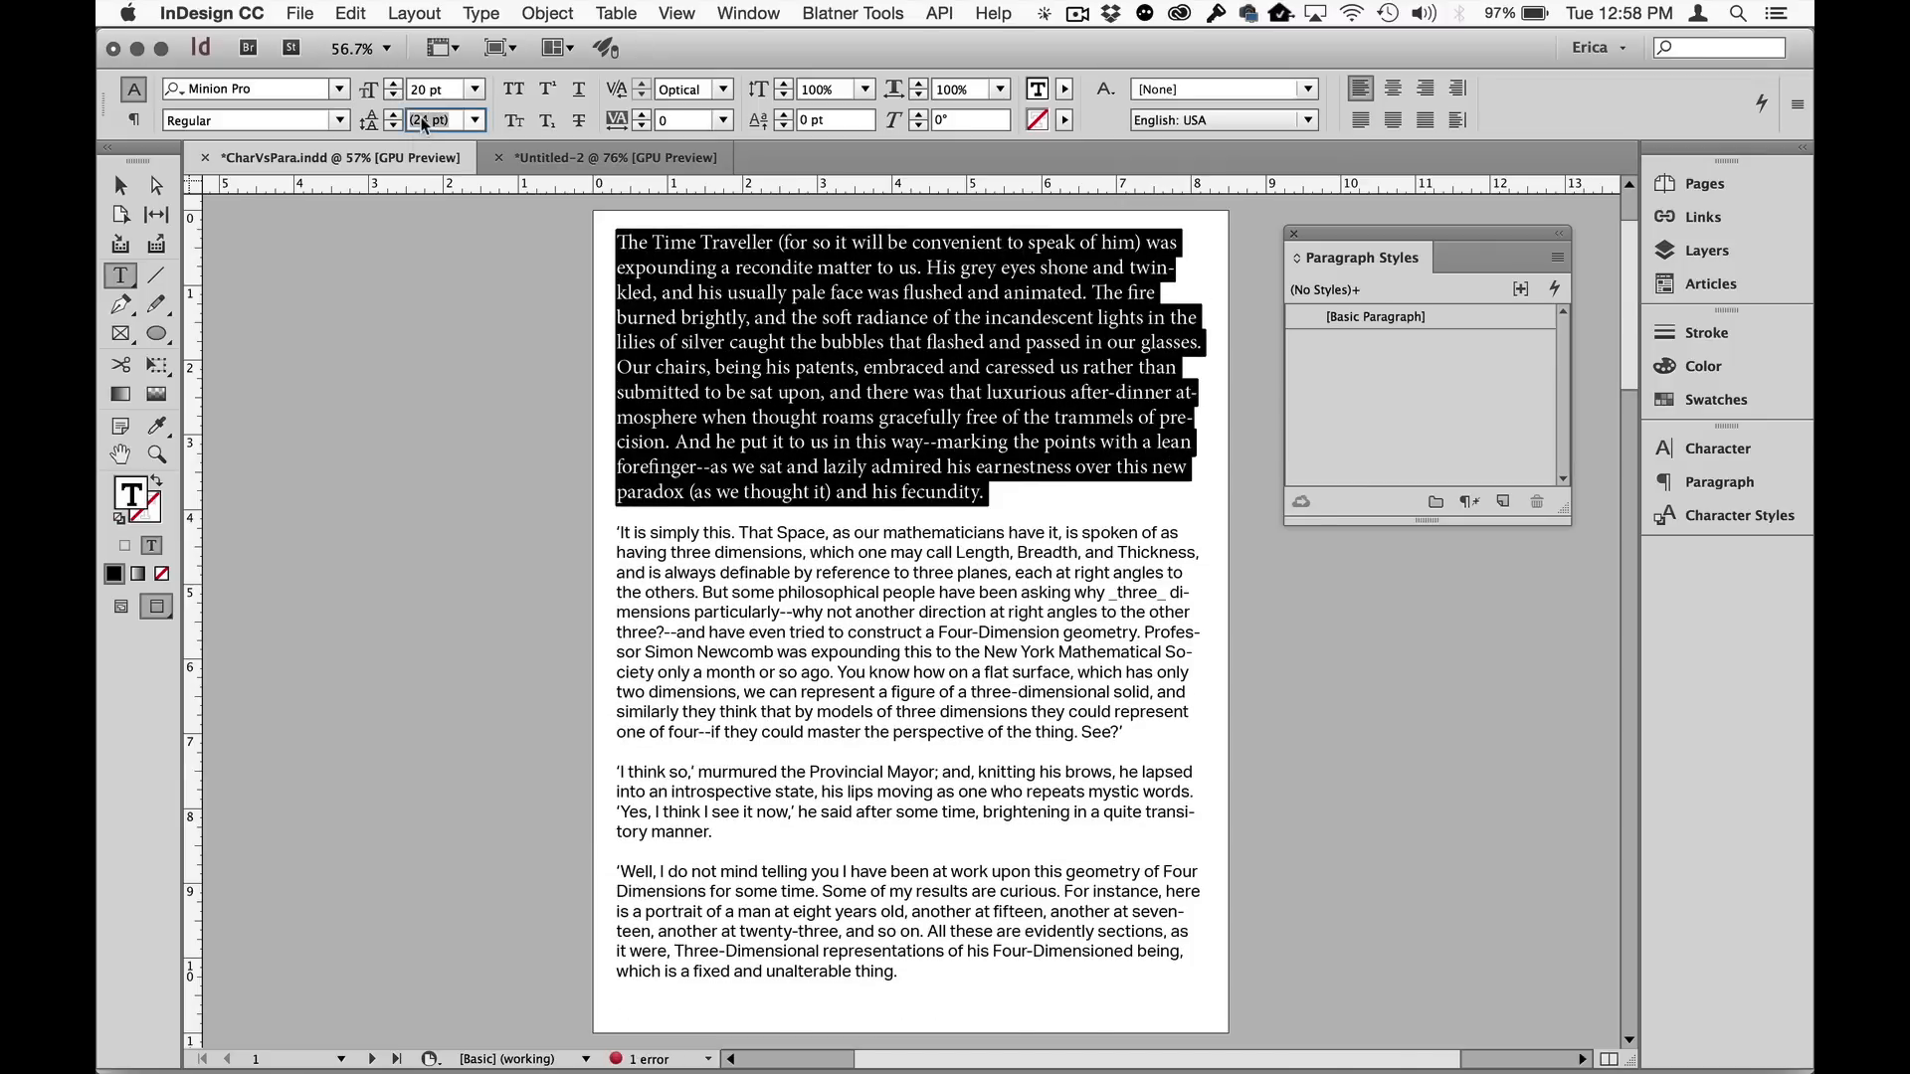
text(23)
key(Return)
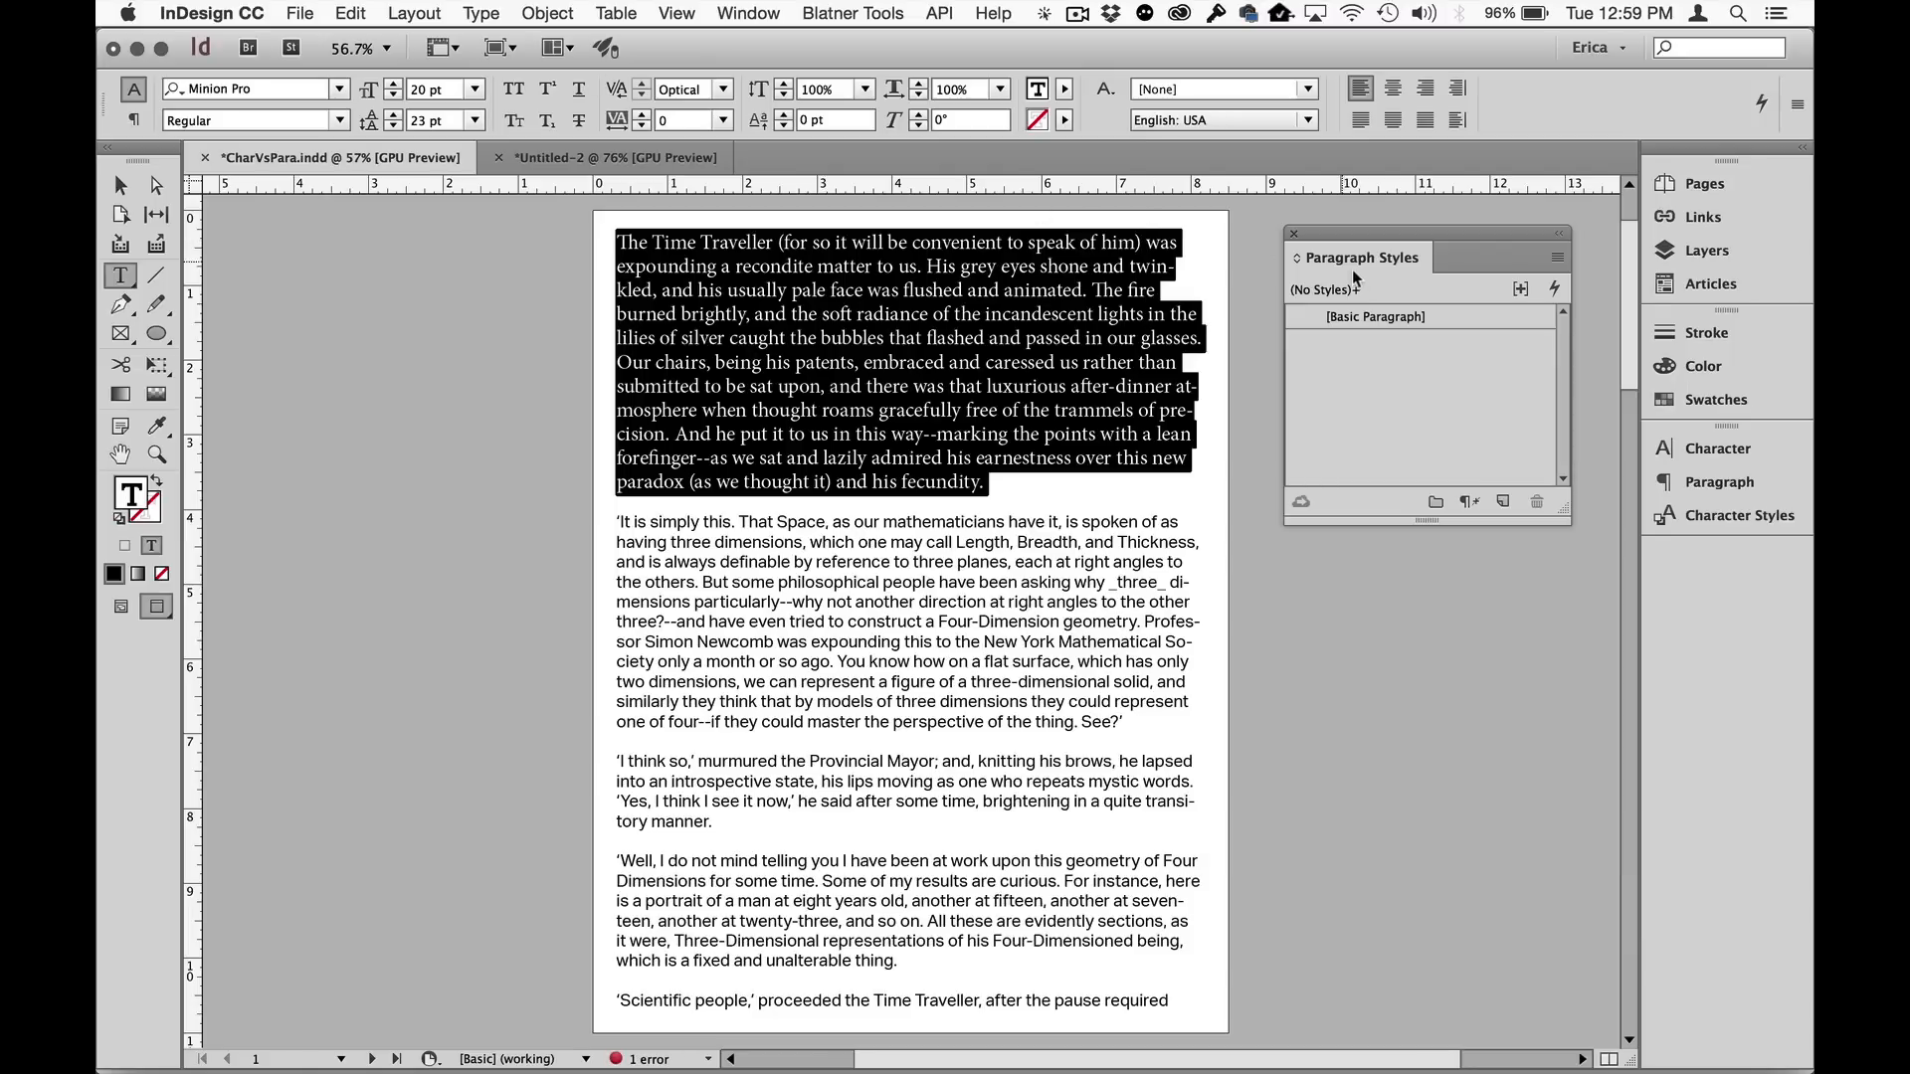
Create a paragraph style named Body Text from the first paragraph's formatting, apply it to the selection, and deselect the text.
alt+click(1504, 502)
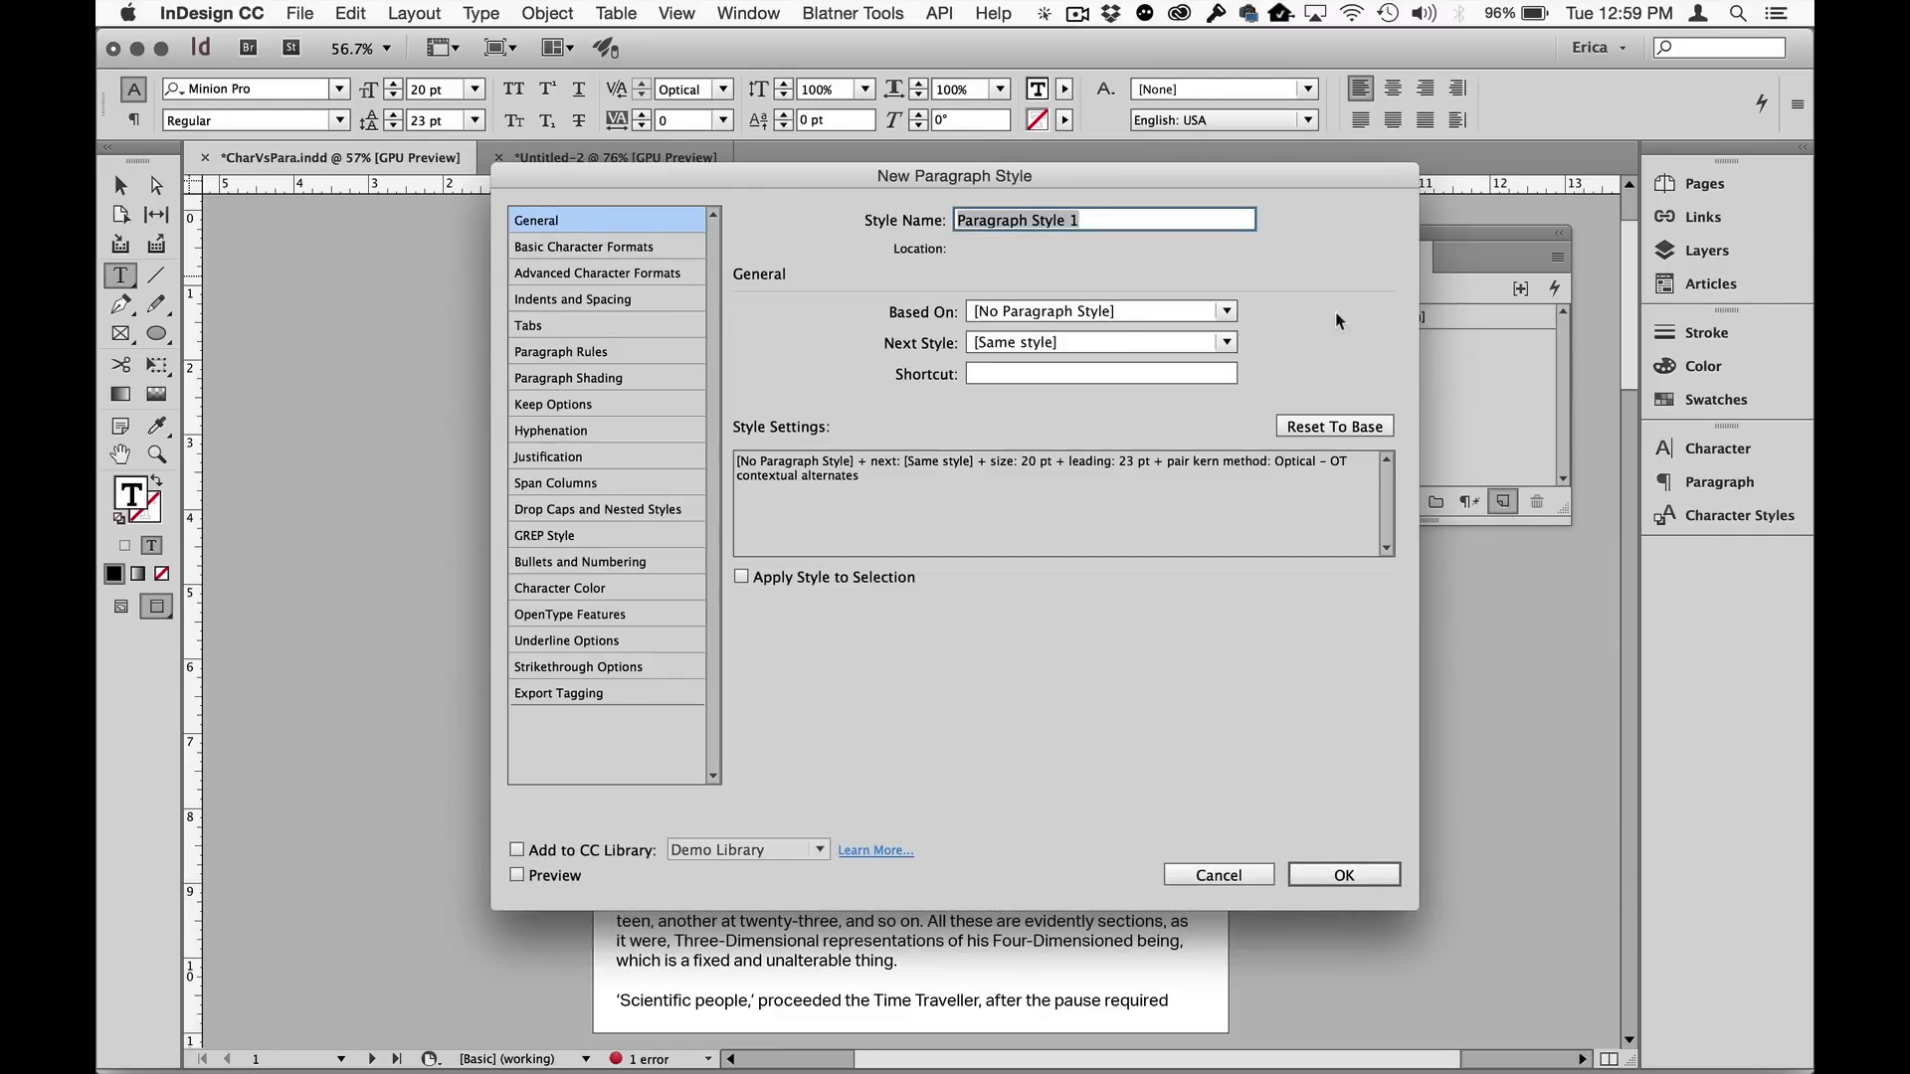
click(739, 577)
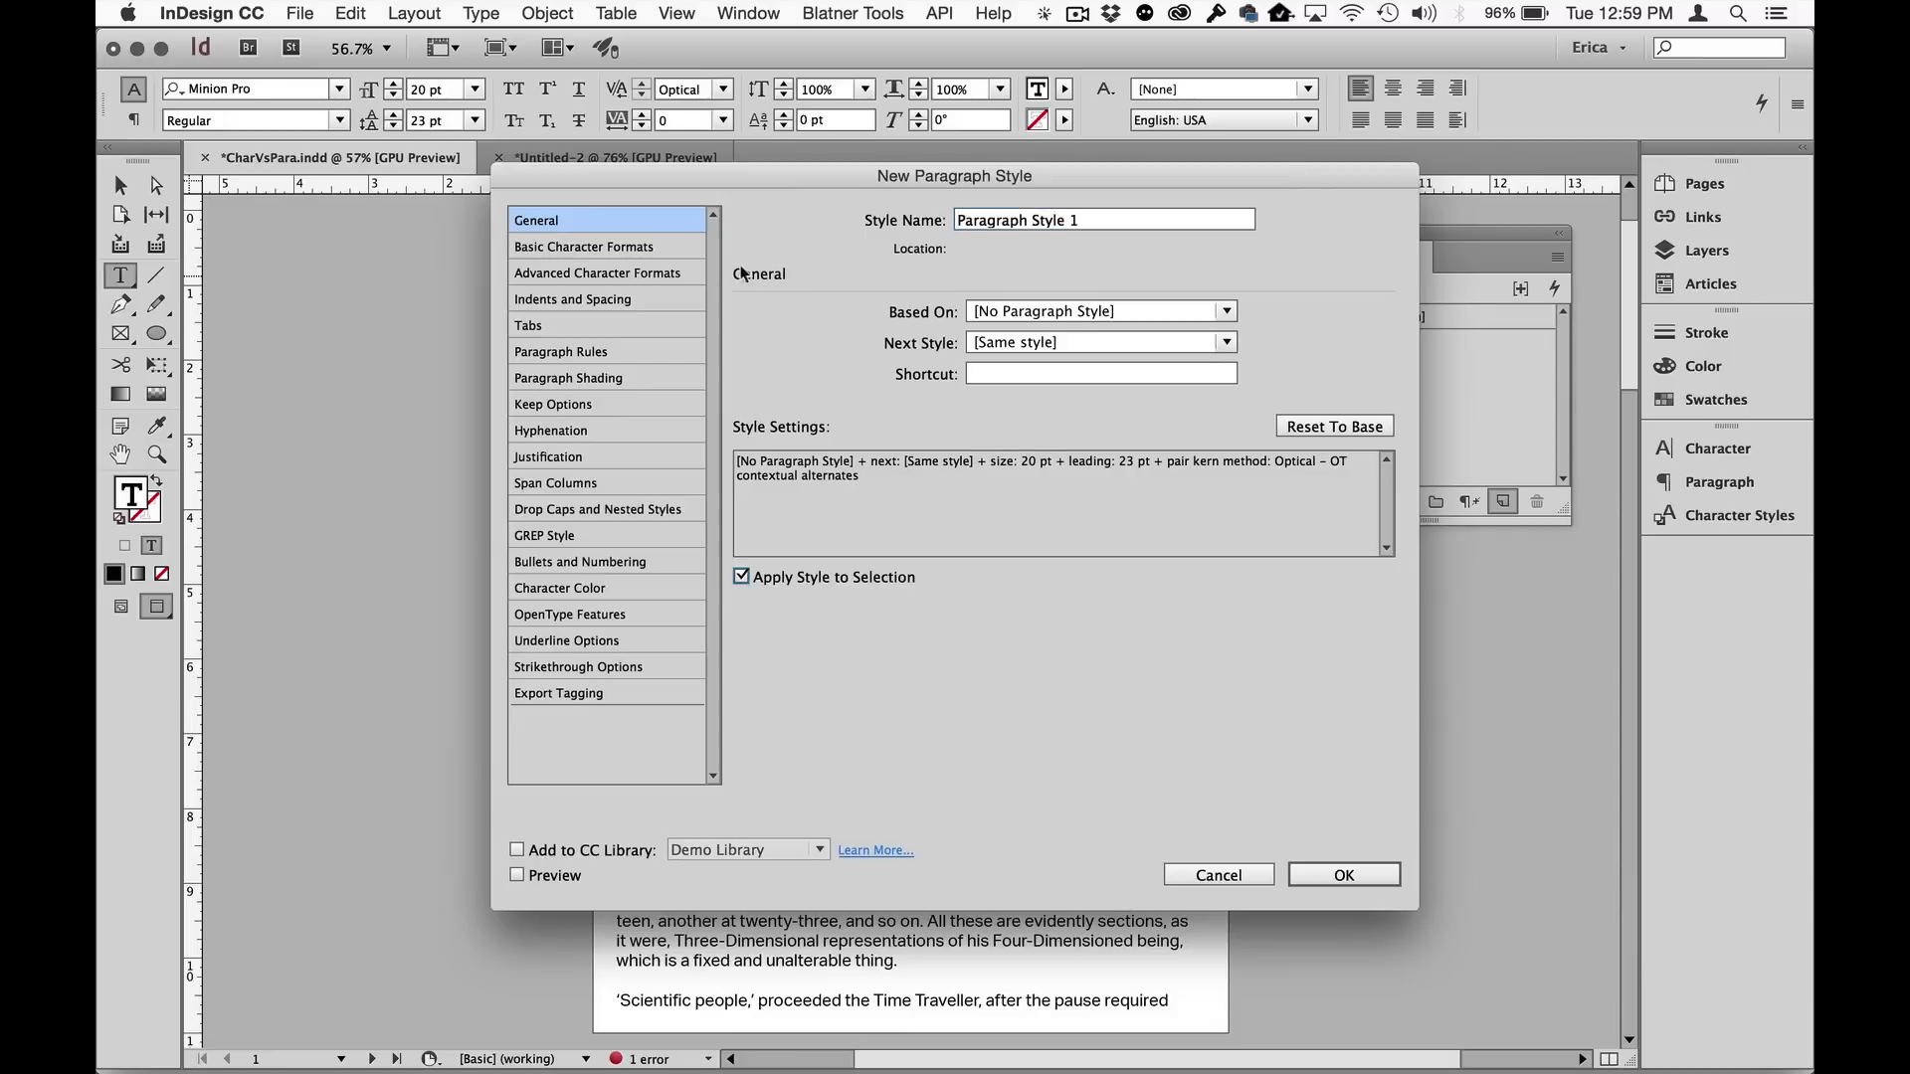
drag(778, 177, 756, 280)
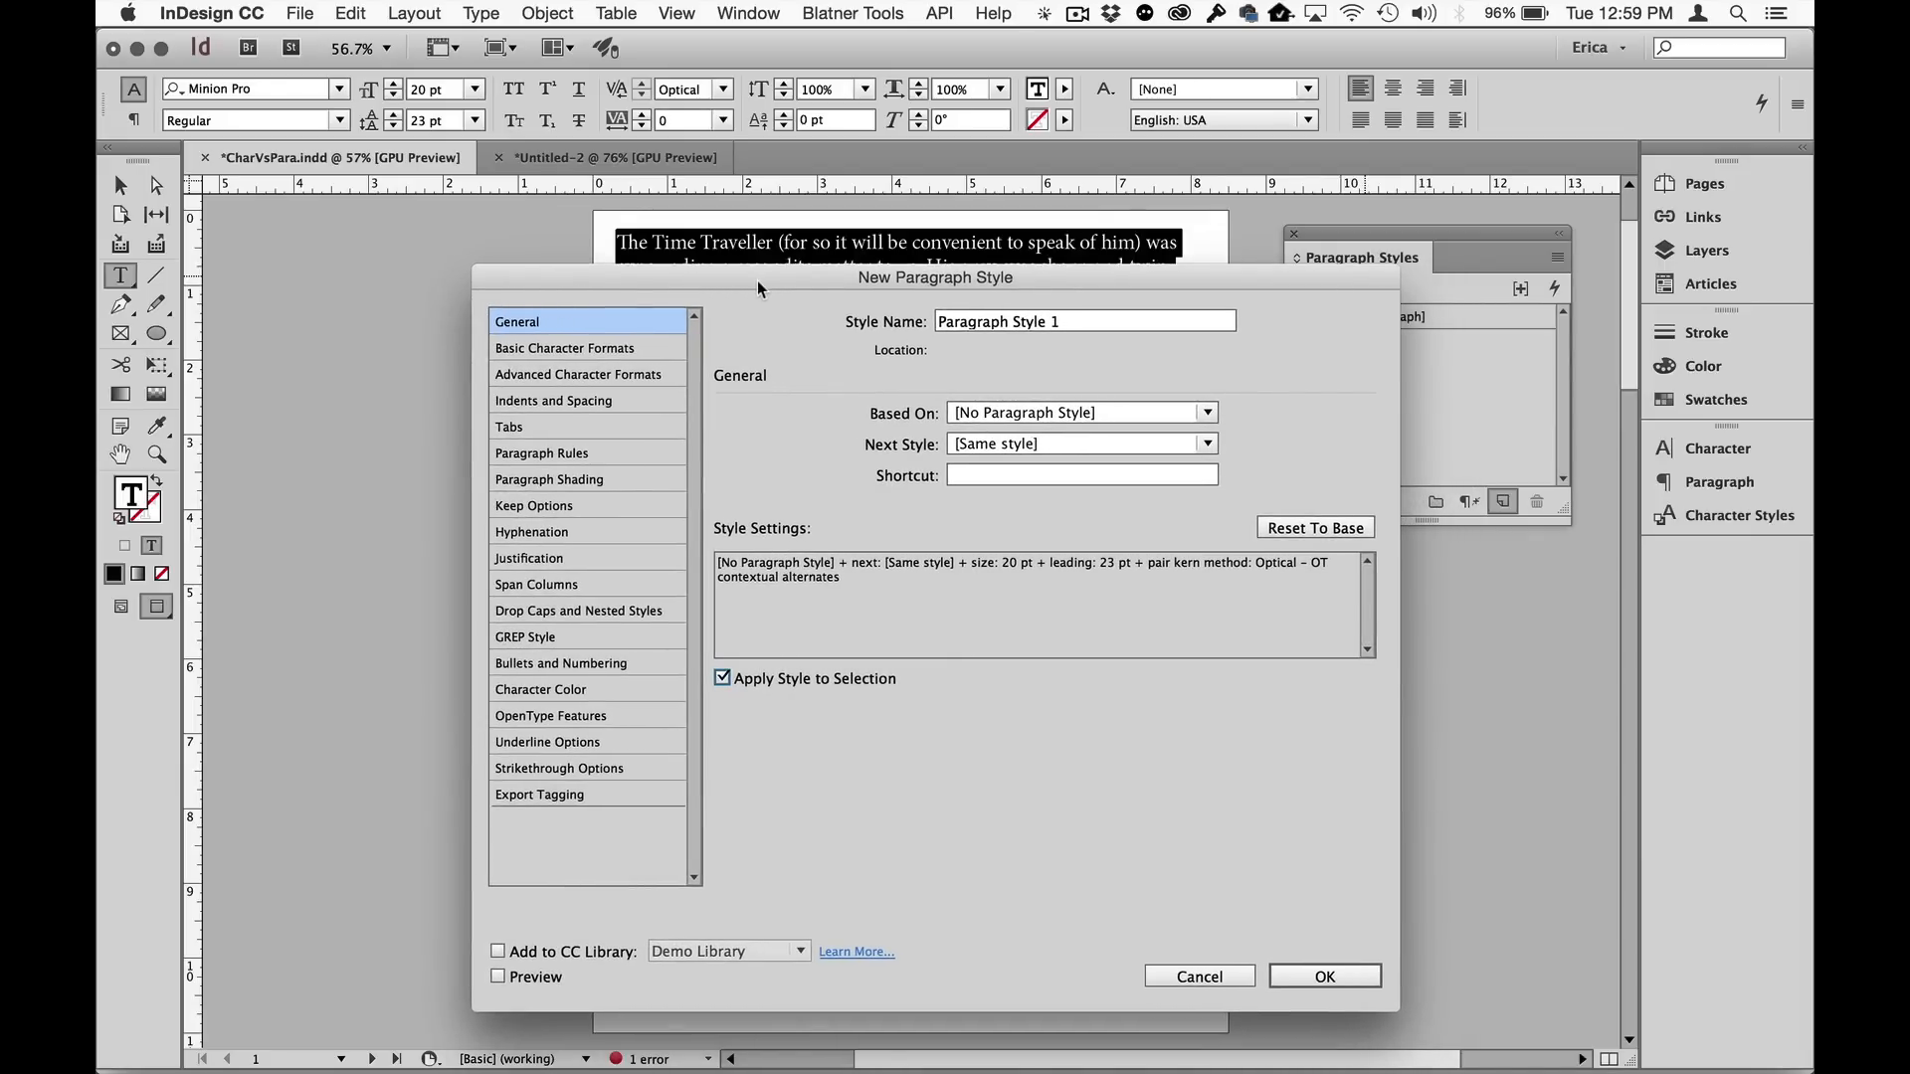
drag(758, 282, 756, 230)
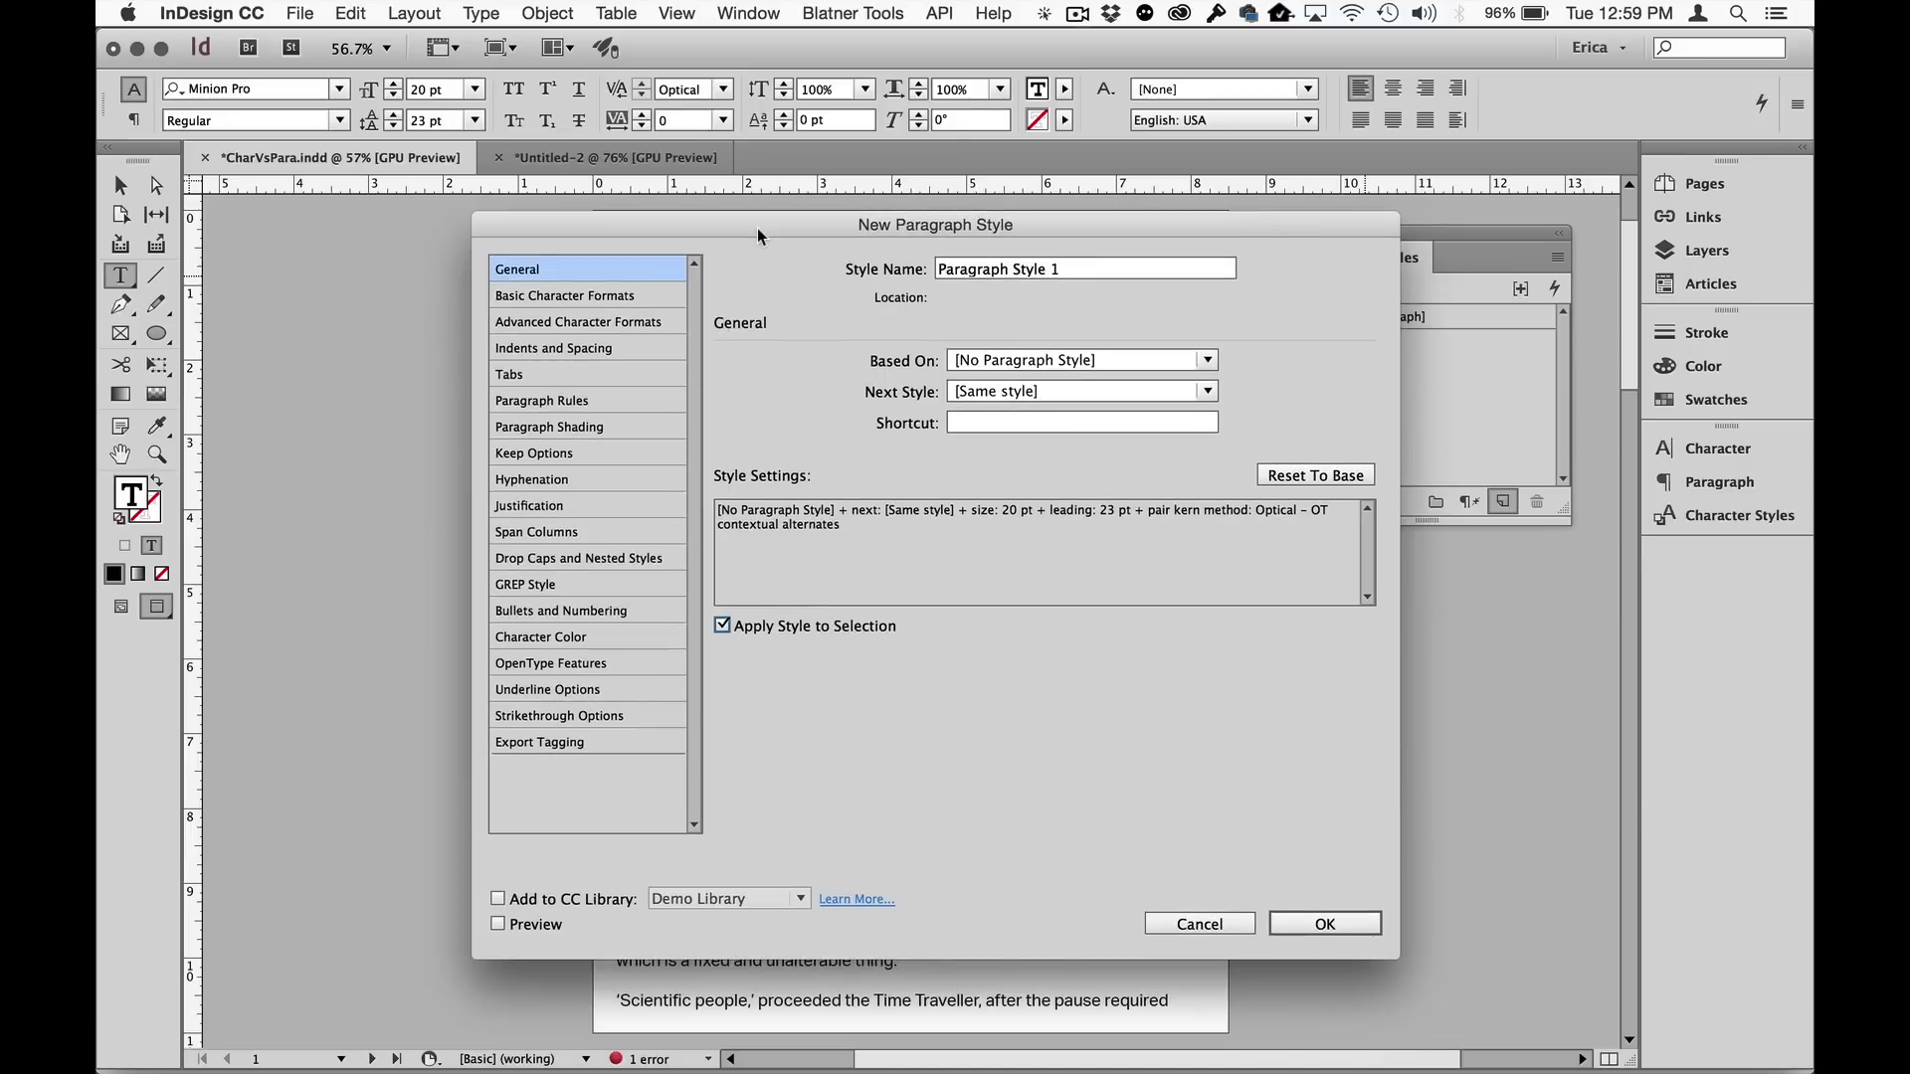
triple_click(1079, 260)
text(Body Text)
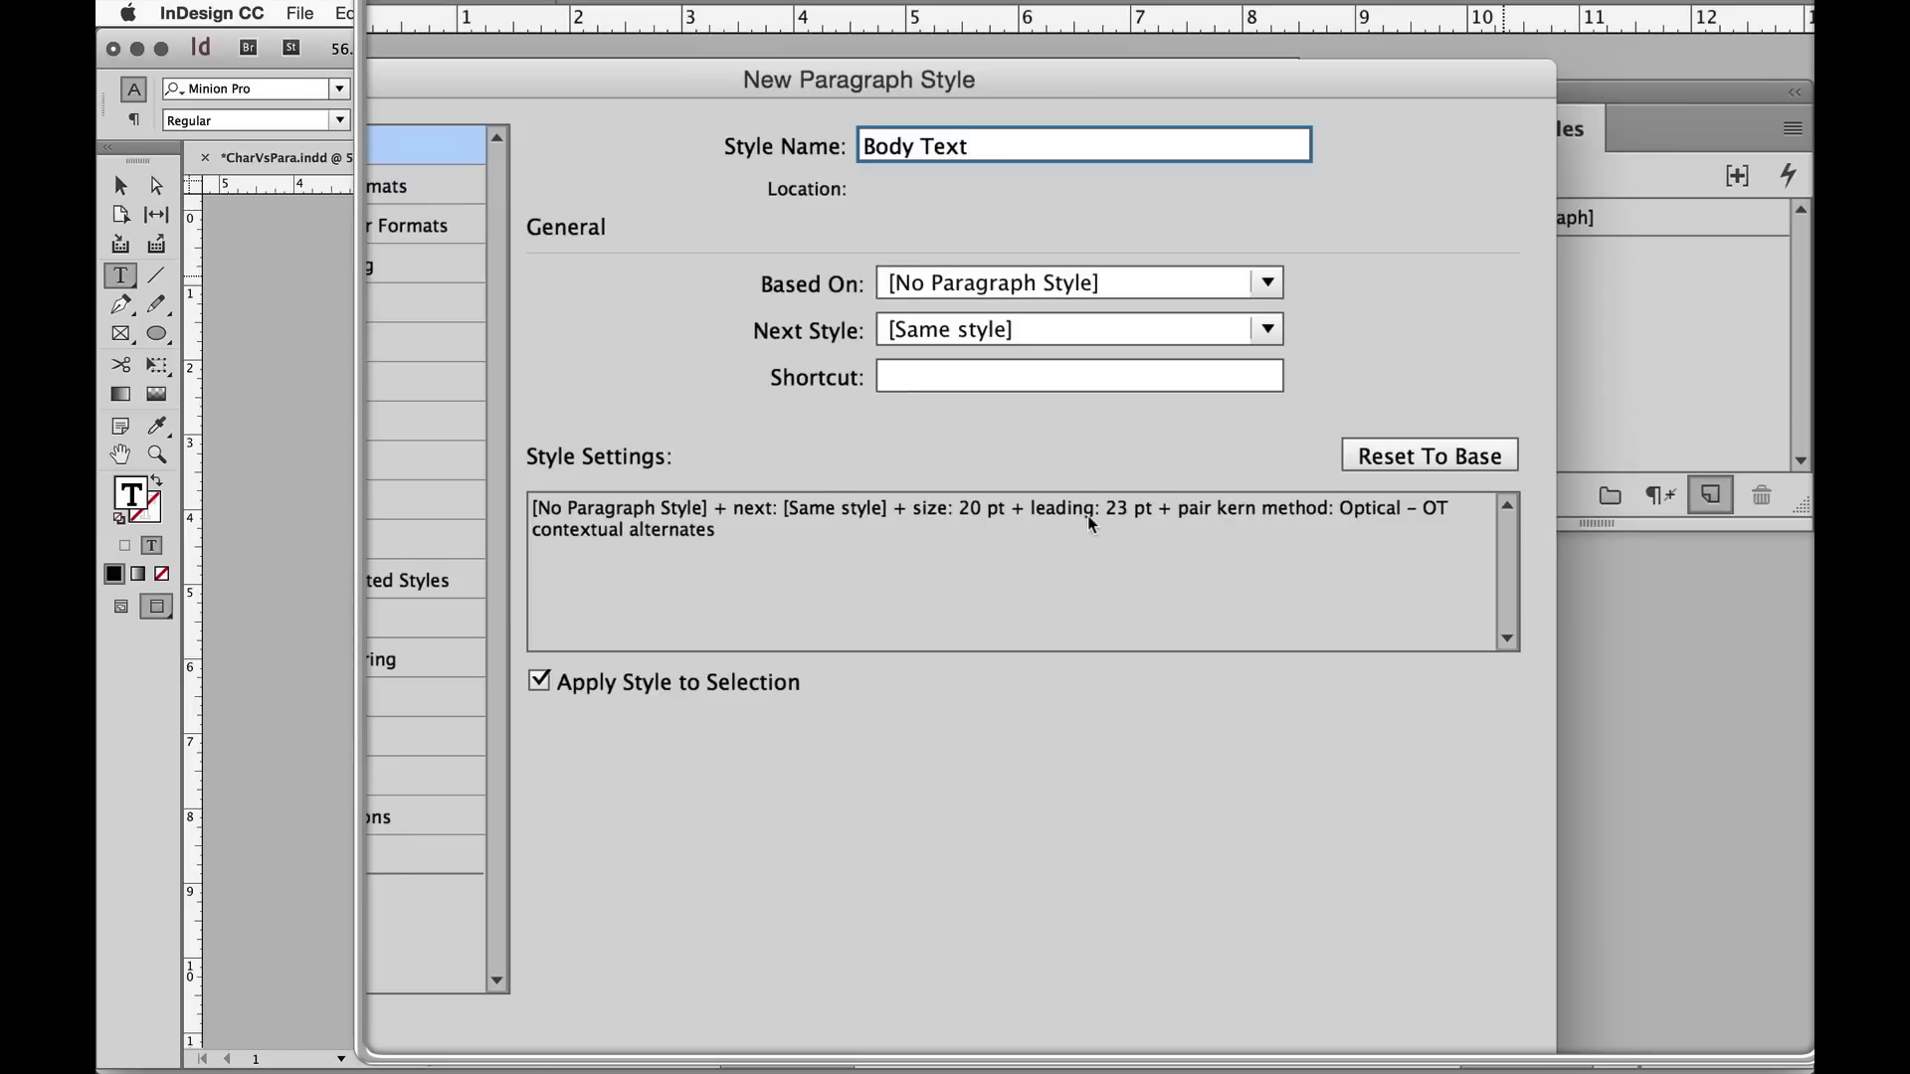
key(alt+z)
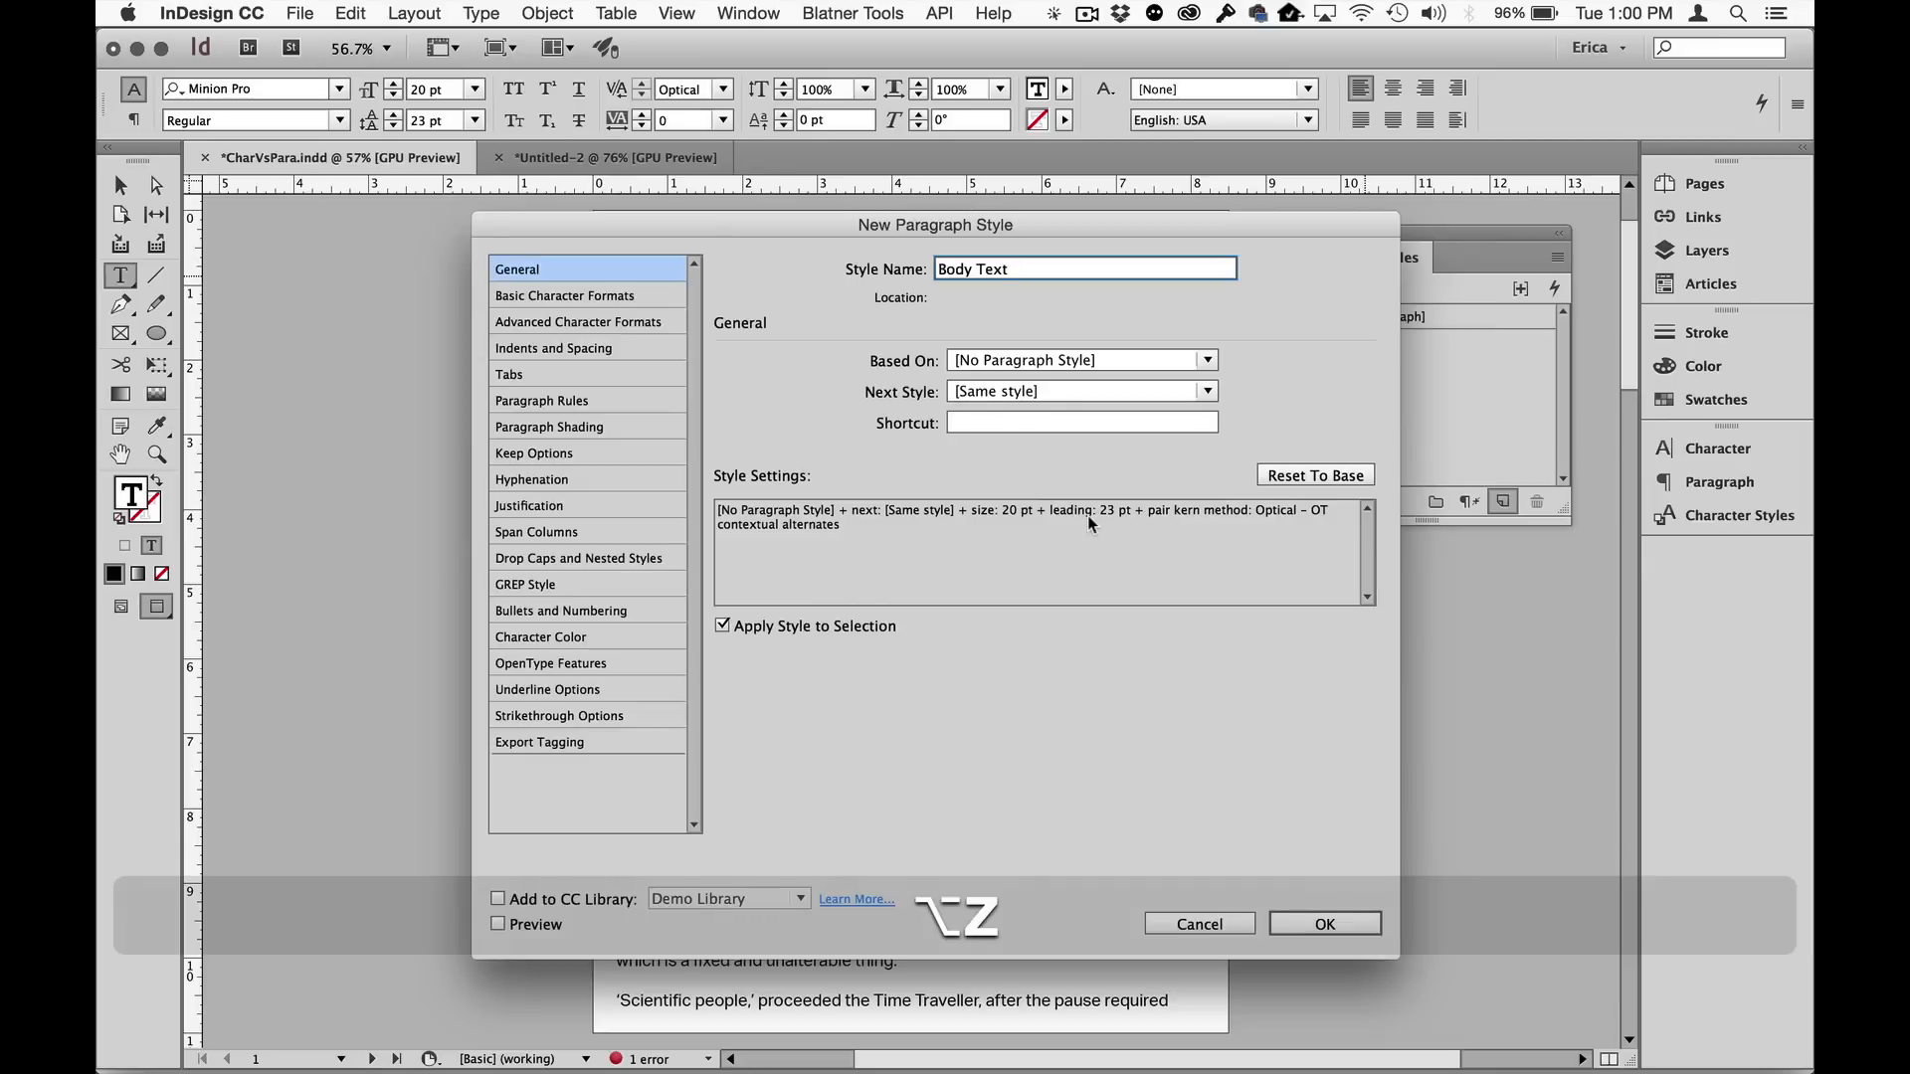
click(1354, 928)
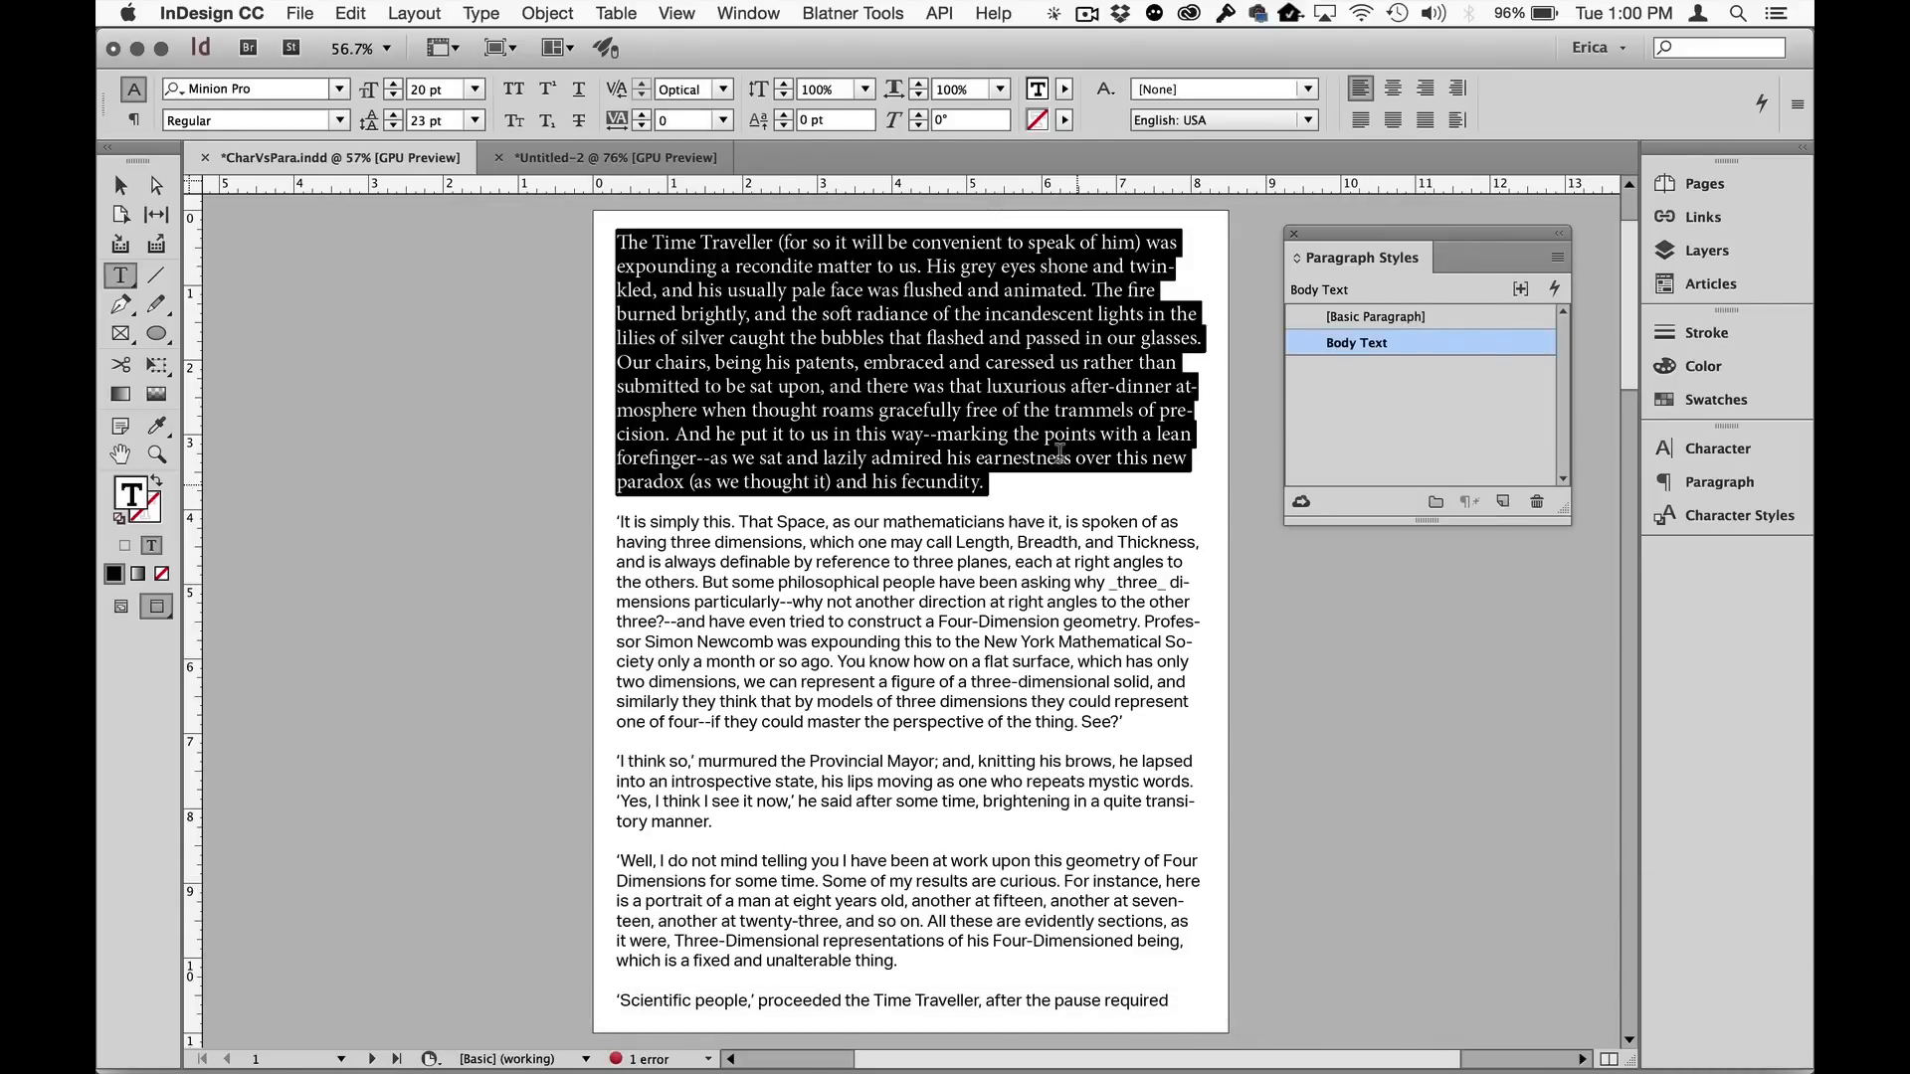
click(1056, 452)
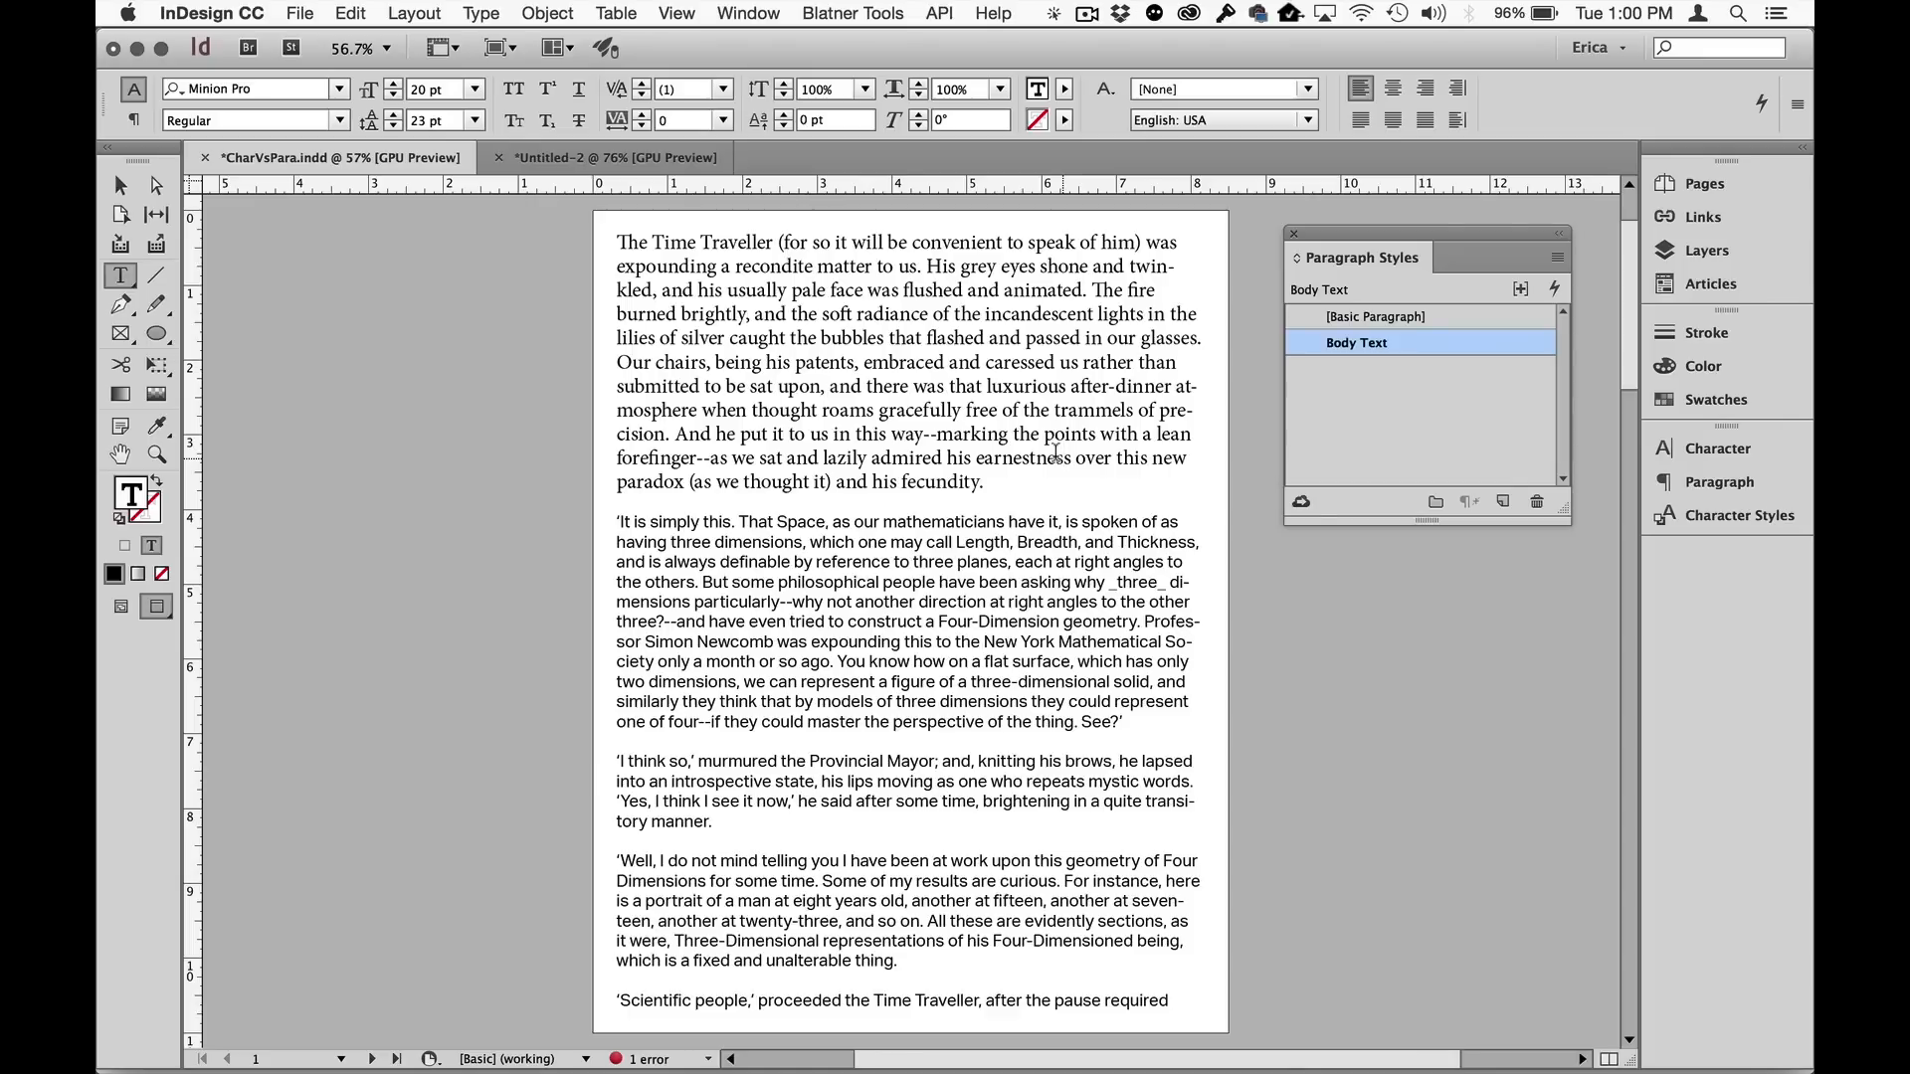
View the labelled house diagrams on pages 3 and 4, and return to page 1.
key(super+j)
text(3)
key(Return)
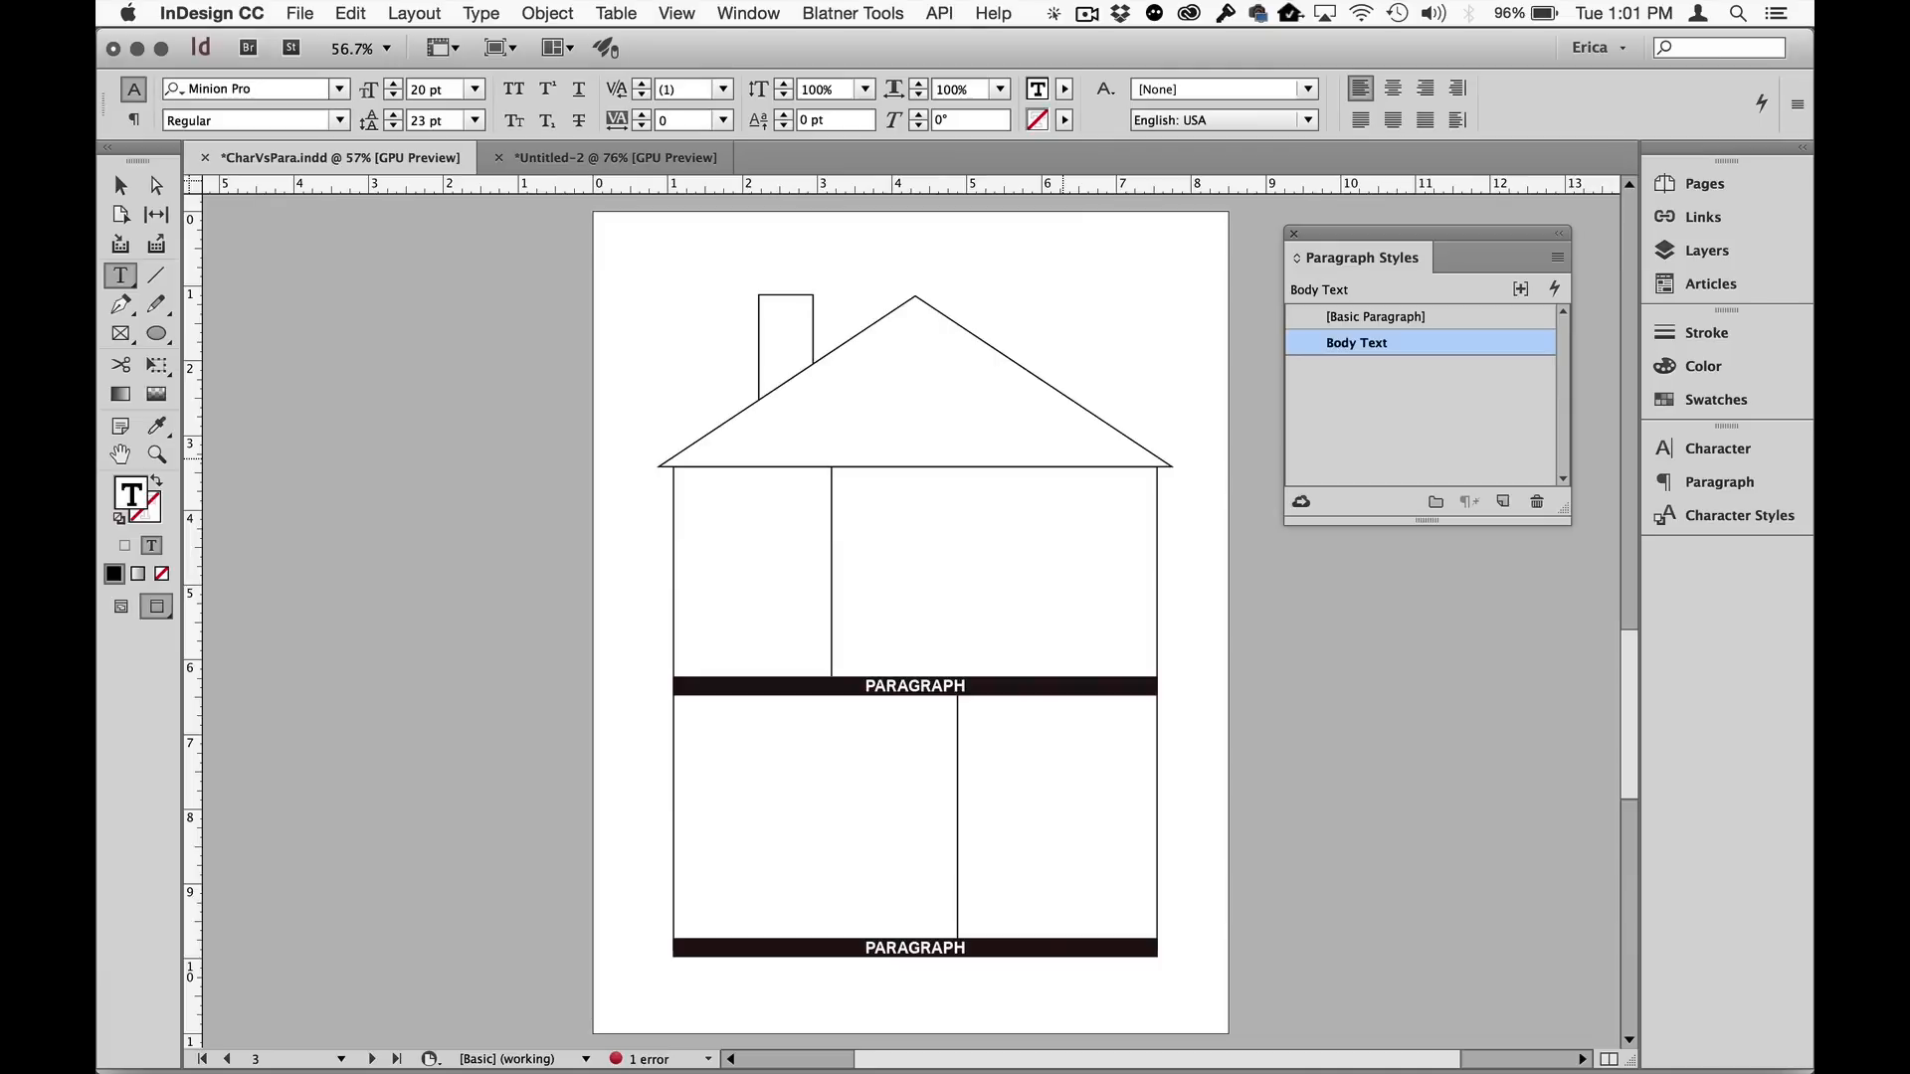
key(super+j)
text(4)
key(Return)
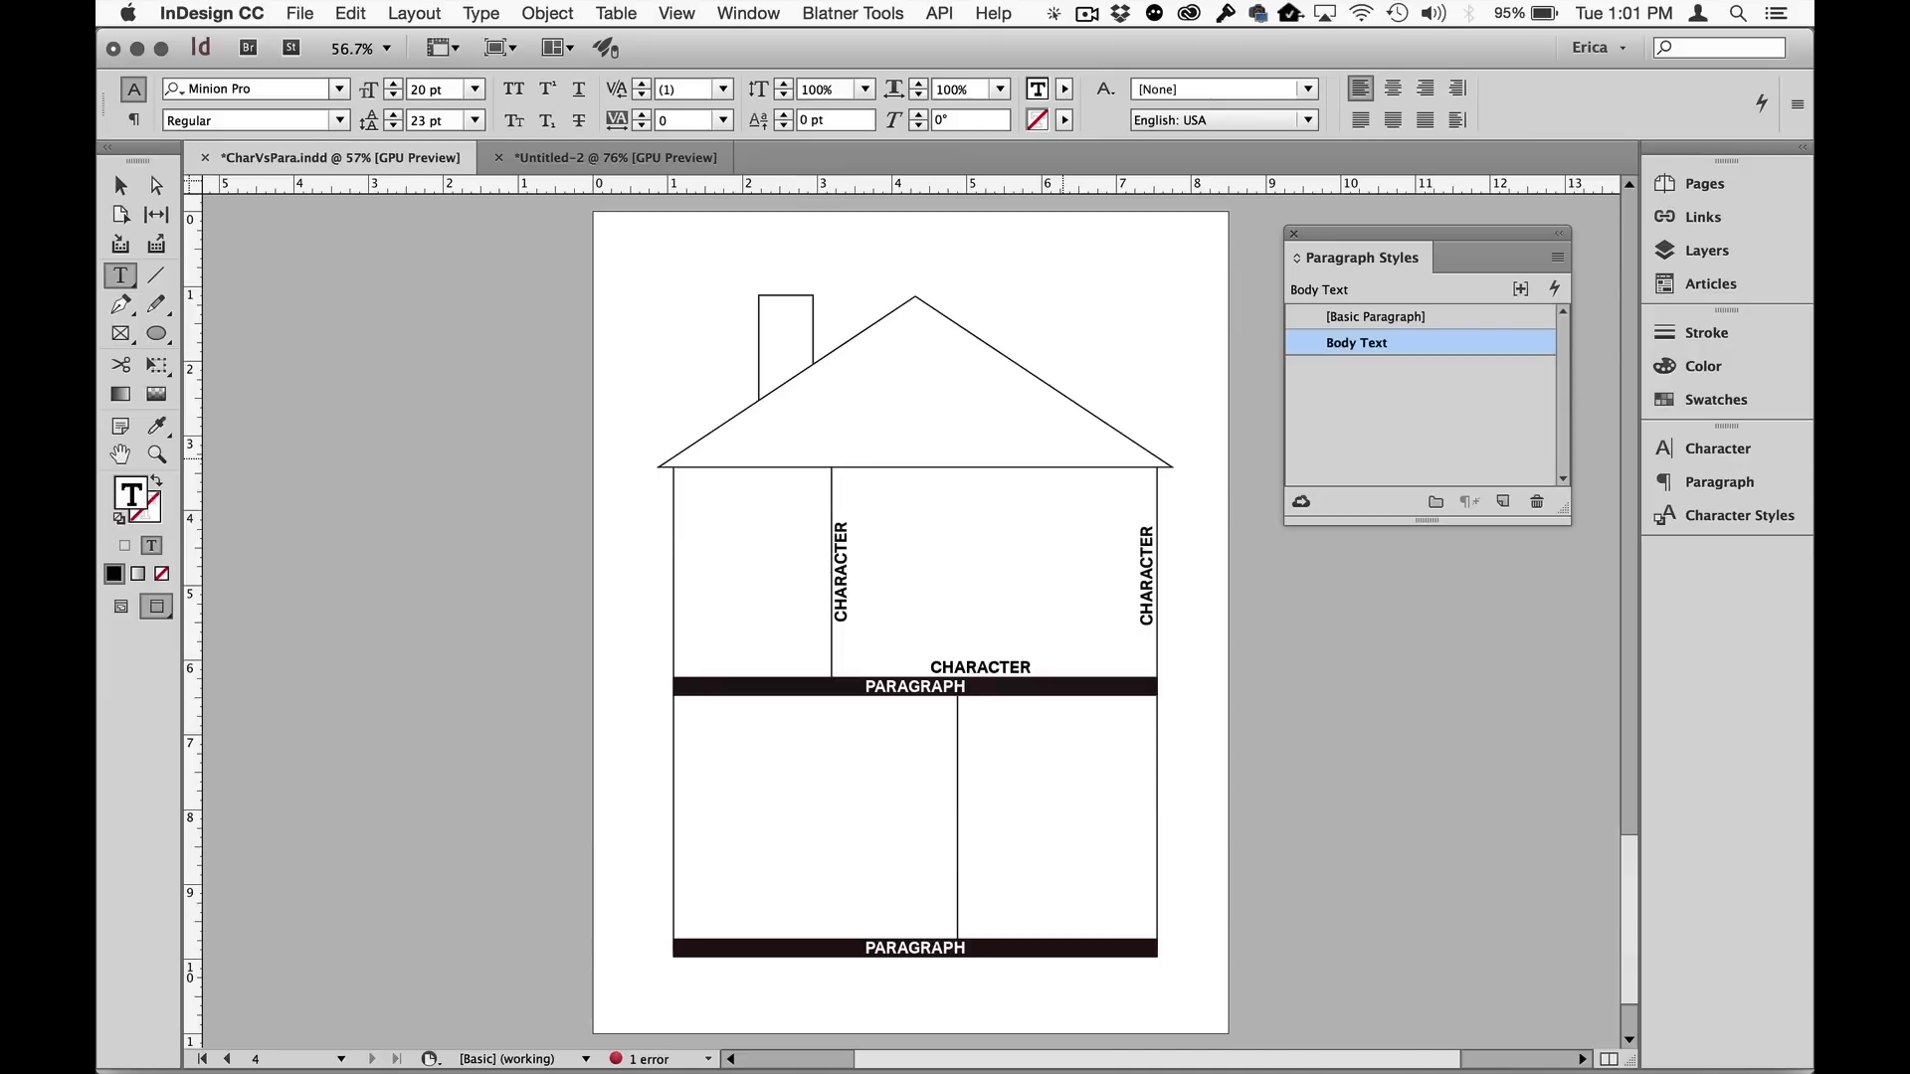
key(super+j)
text(1)
key(Return)
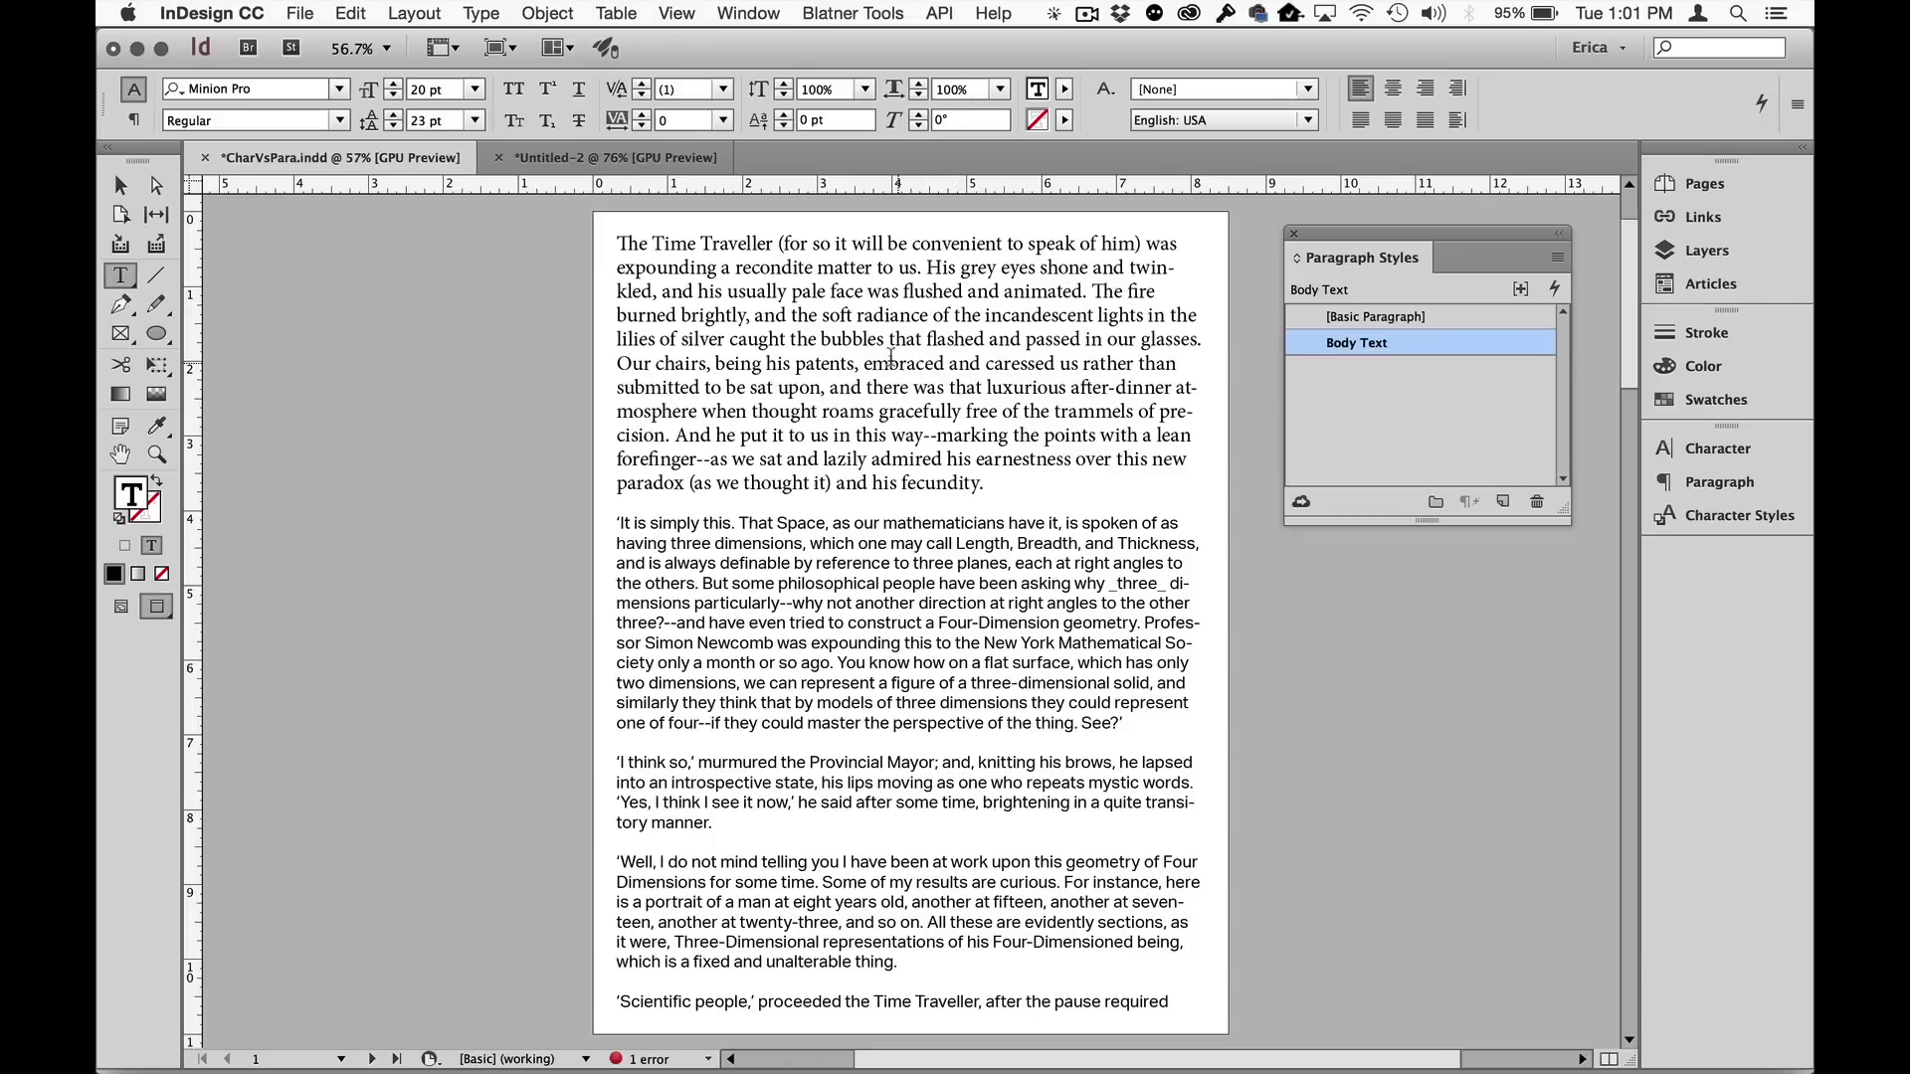
Italicize the word "embraced" in the first paragraph and look at how Body Text is listed in Paragraph Styles.
double_click(891, 356)
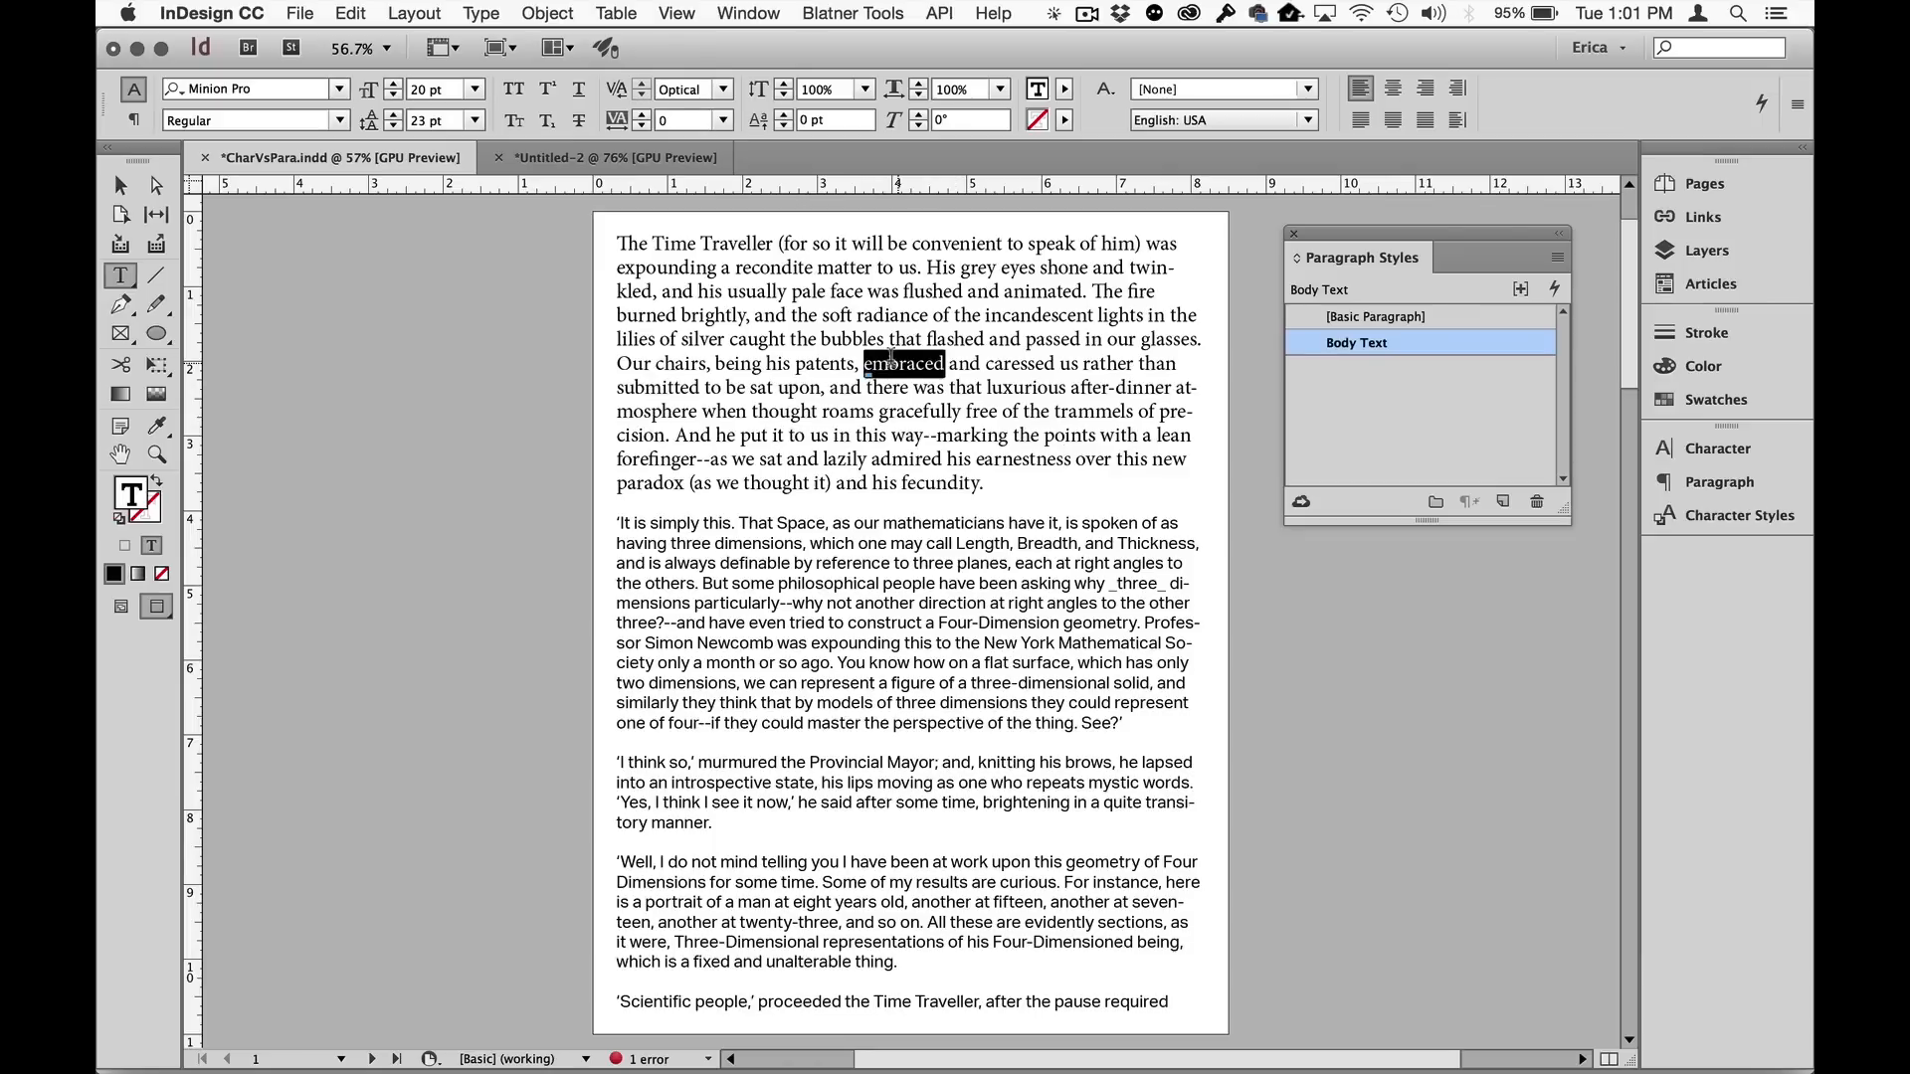
key(super+shift+i)
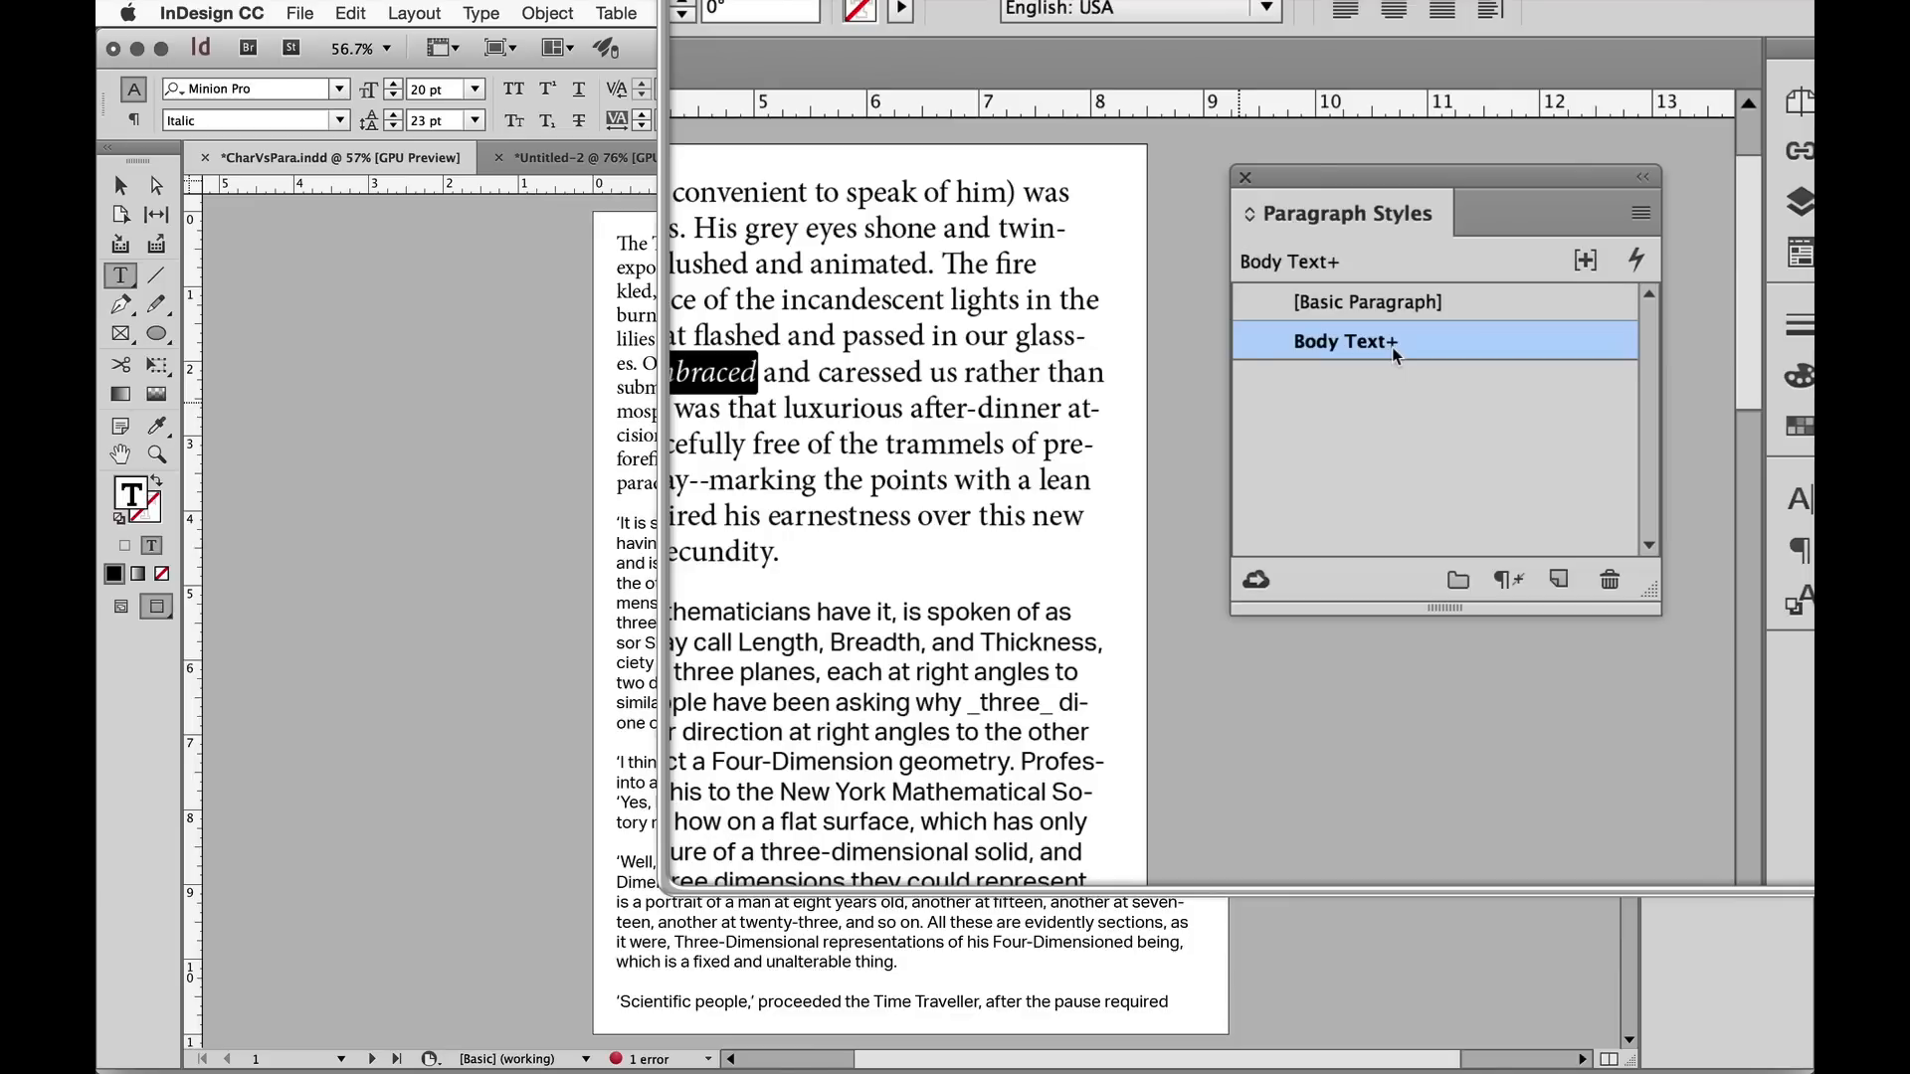
key(alt+super+8)
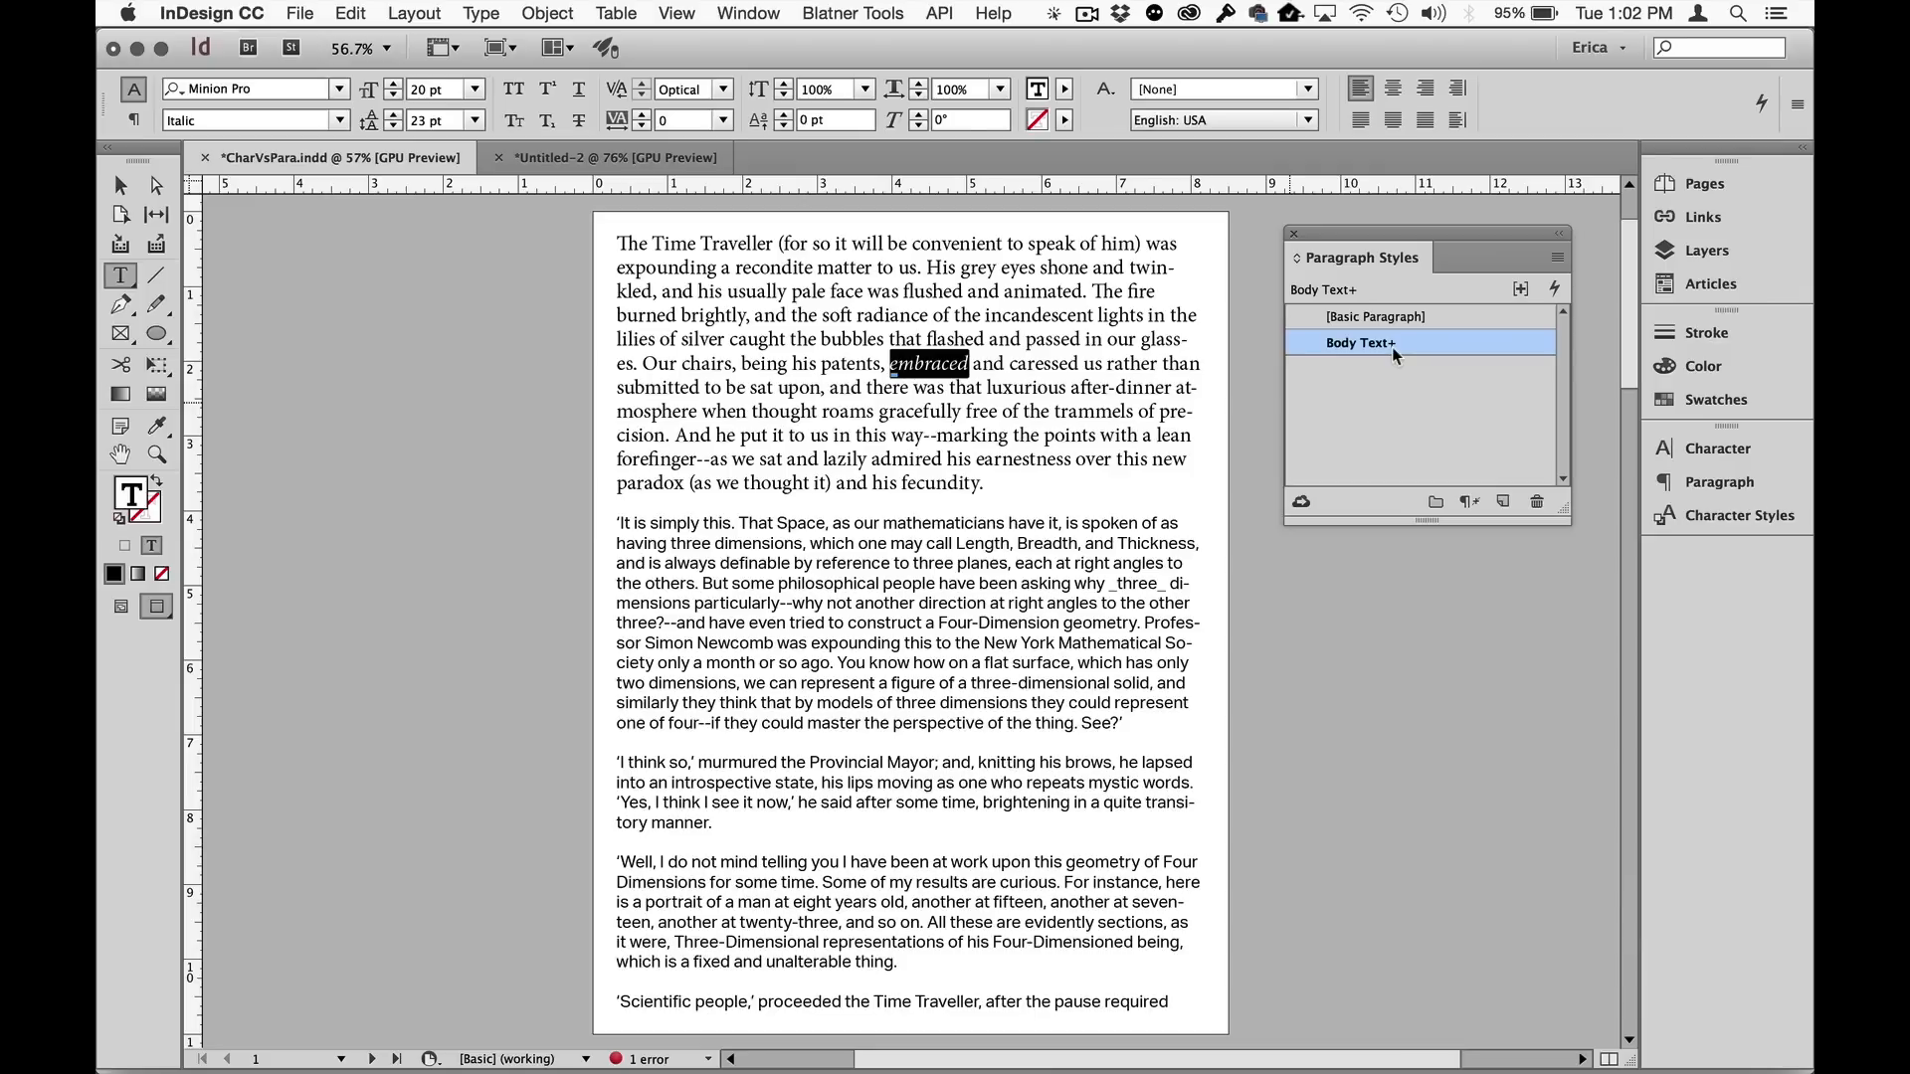
Clear the italic override on "embraced" so it follows the Body Text style, and deselect everything.
shift+super+click(1392, 348)
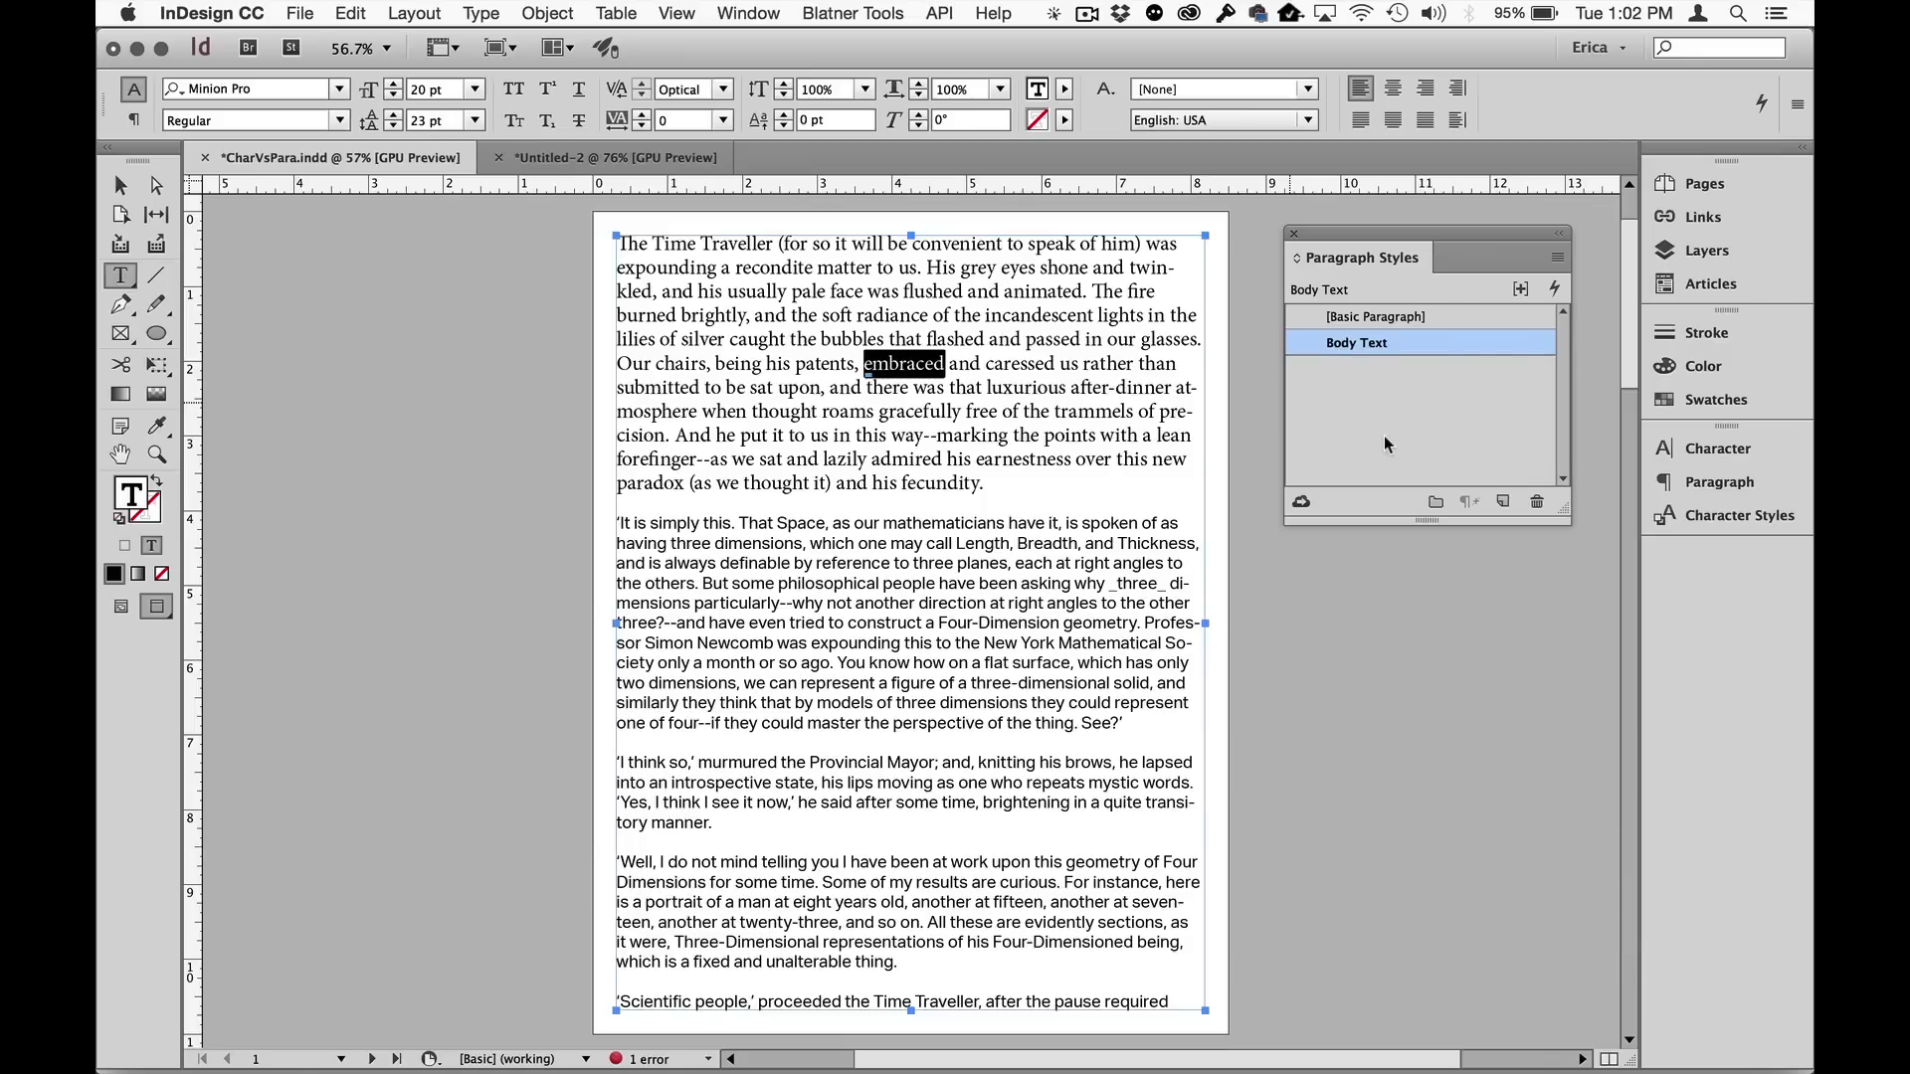
click(119, 179)
click(1257, 673)
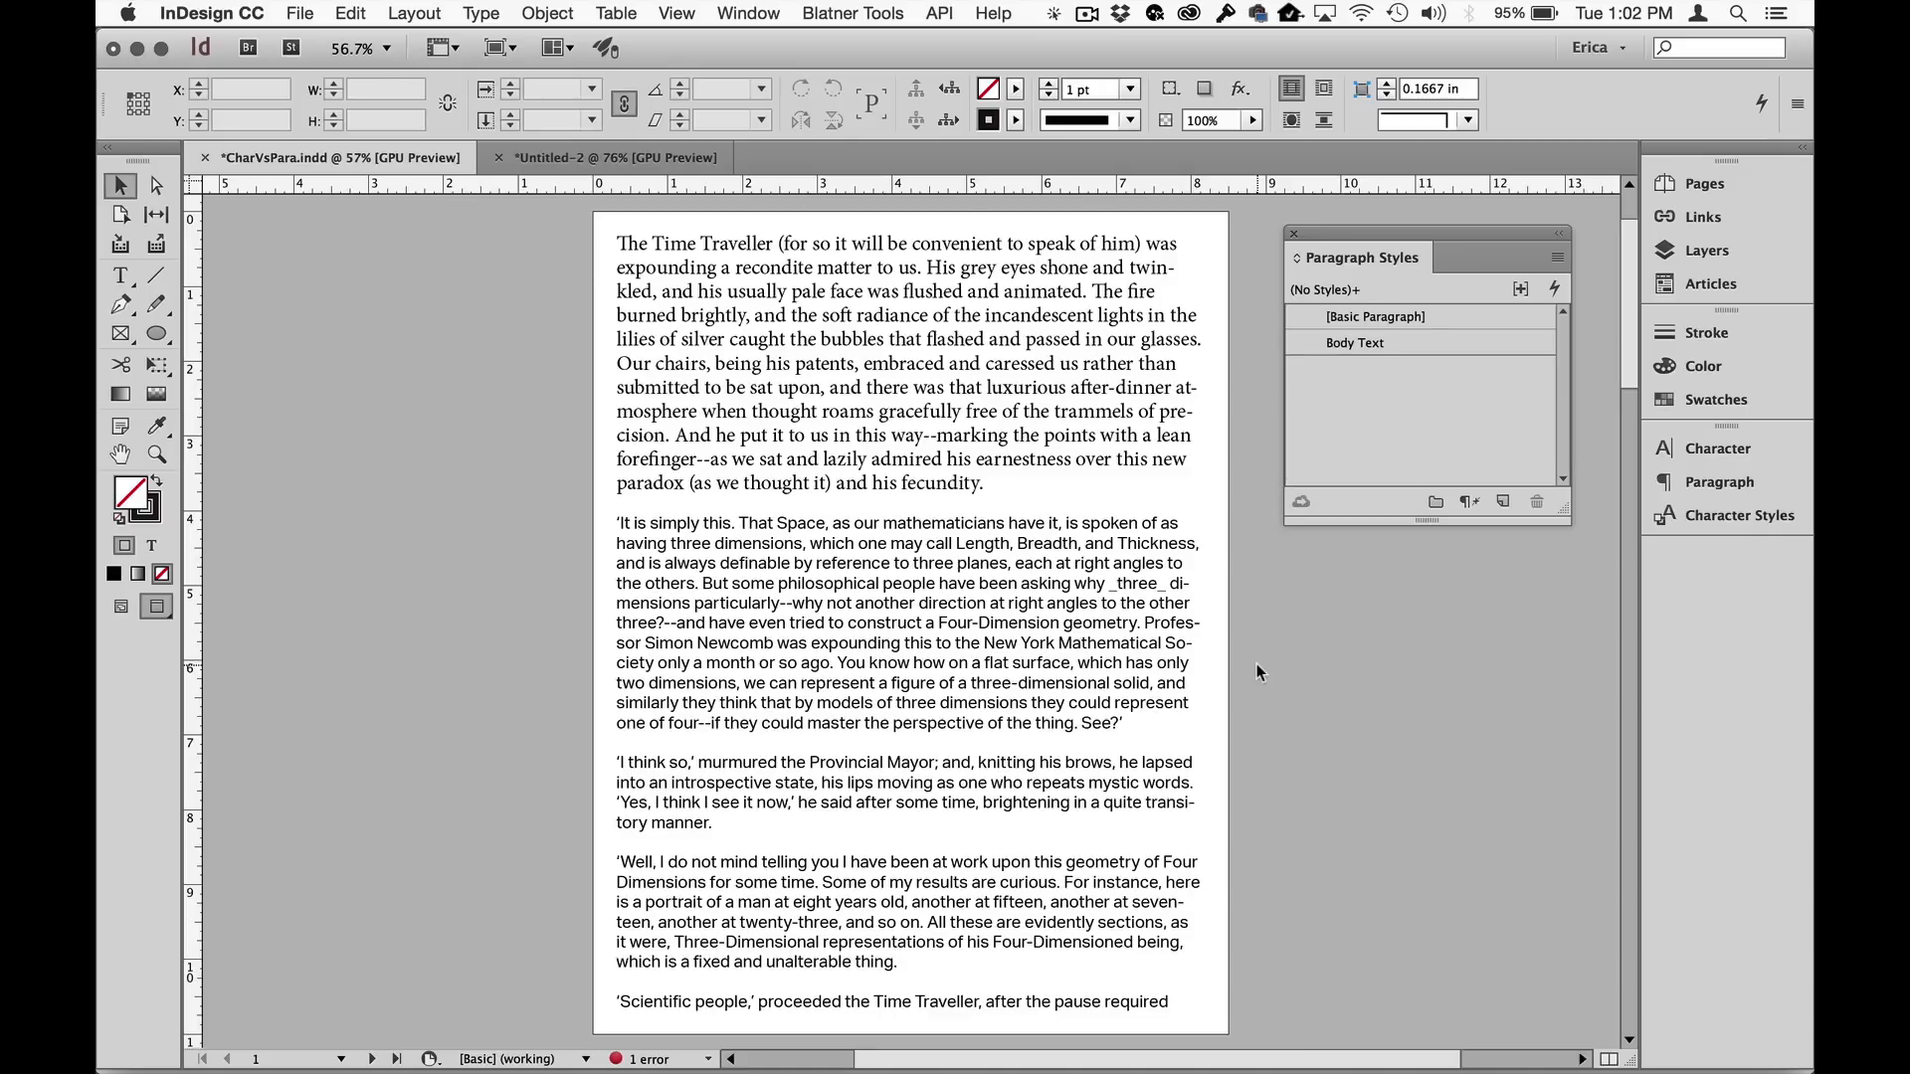
Detach Character Styles from the dock, float it directly below Paragraph Styles, and deselect the text frame.
double_click(913, 652)
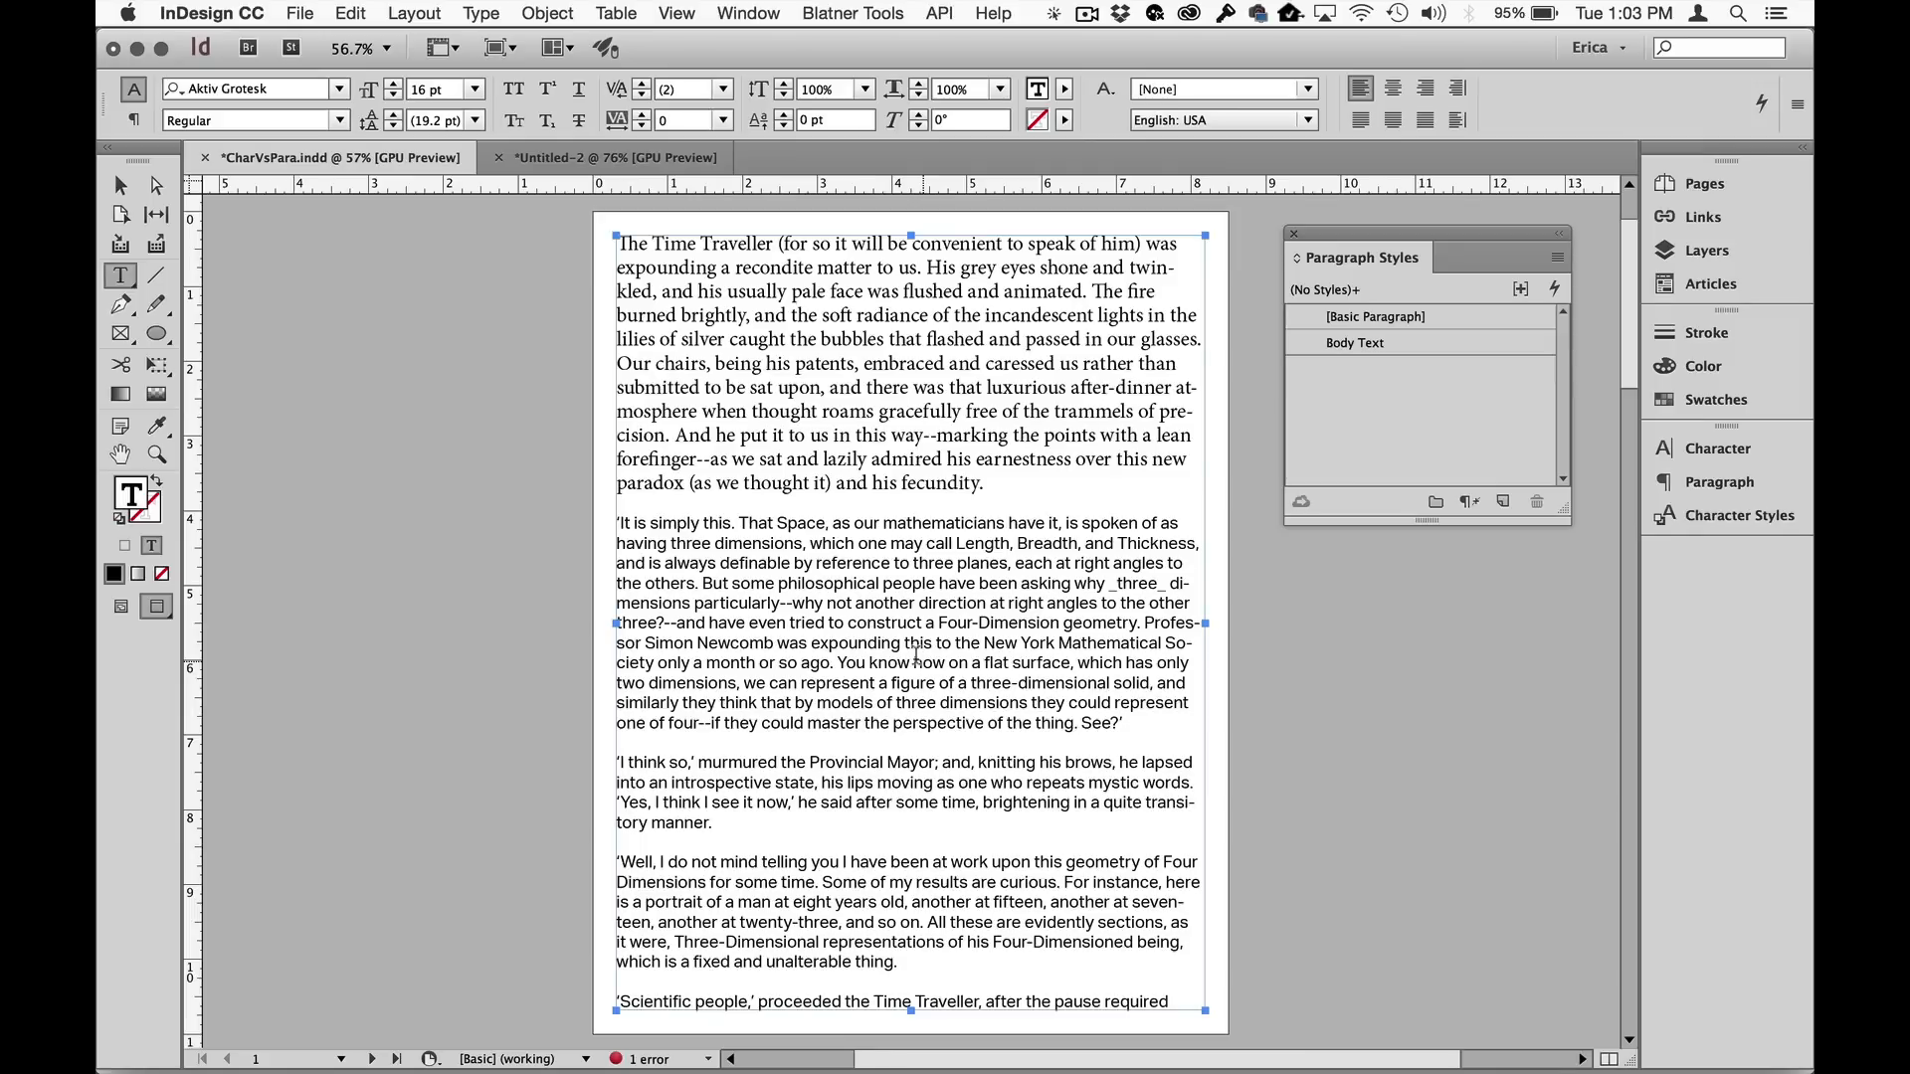
double_click(953, 363)
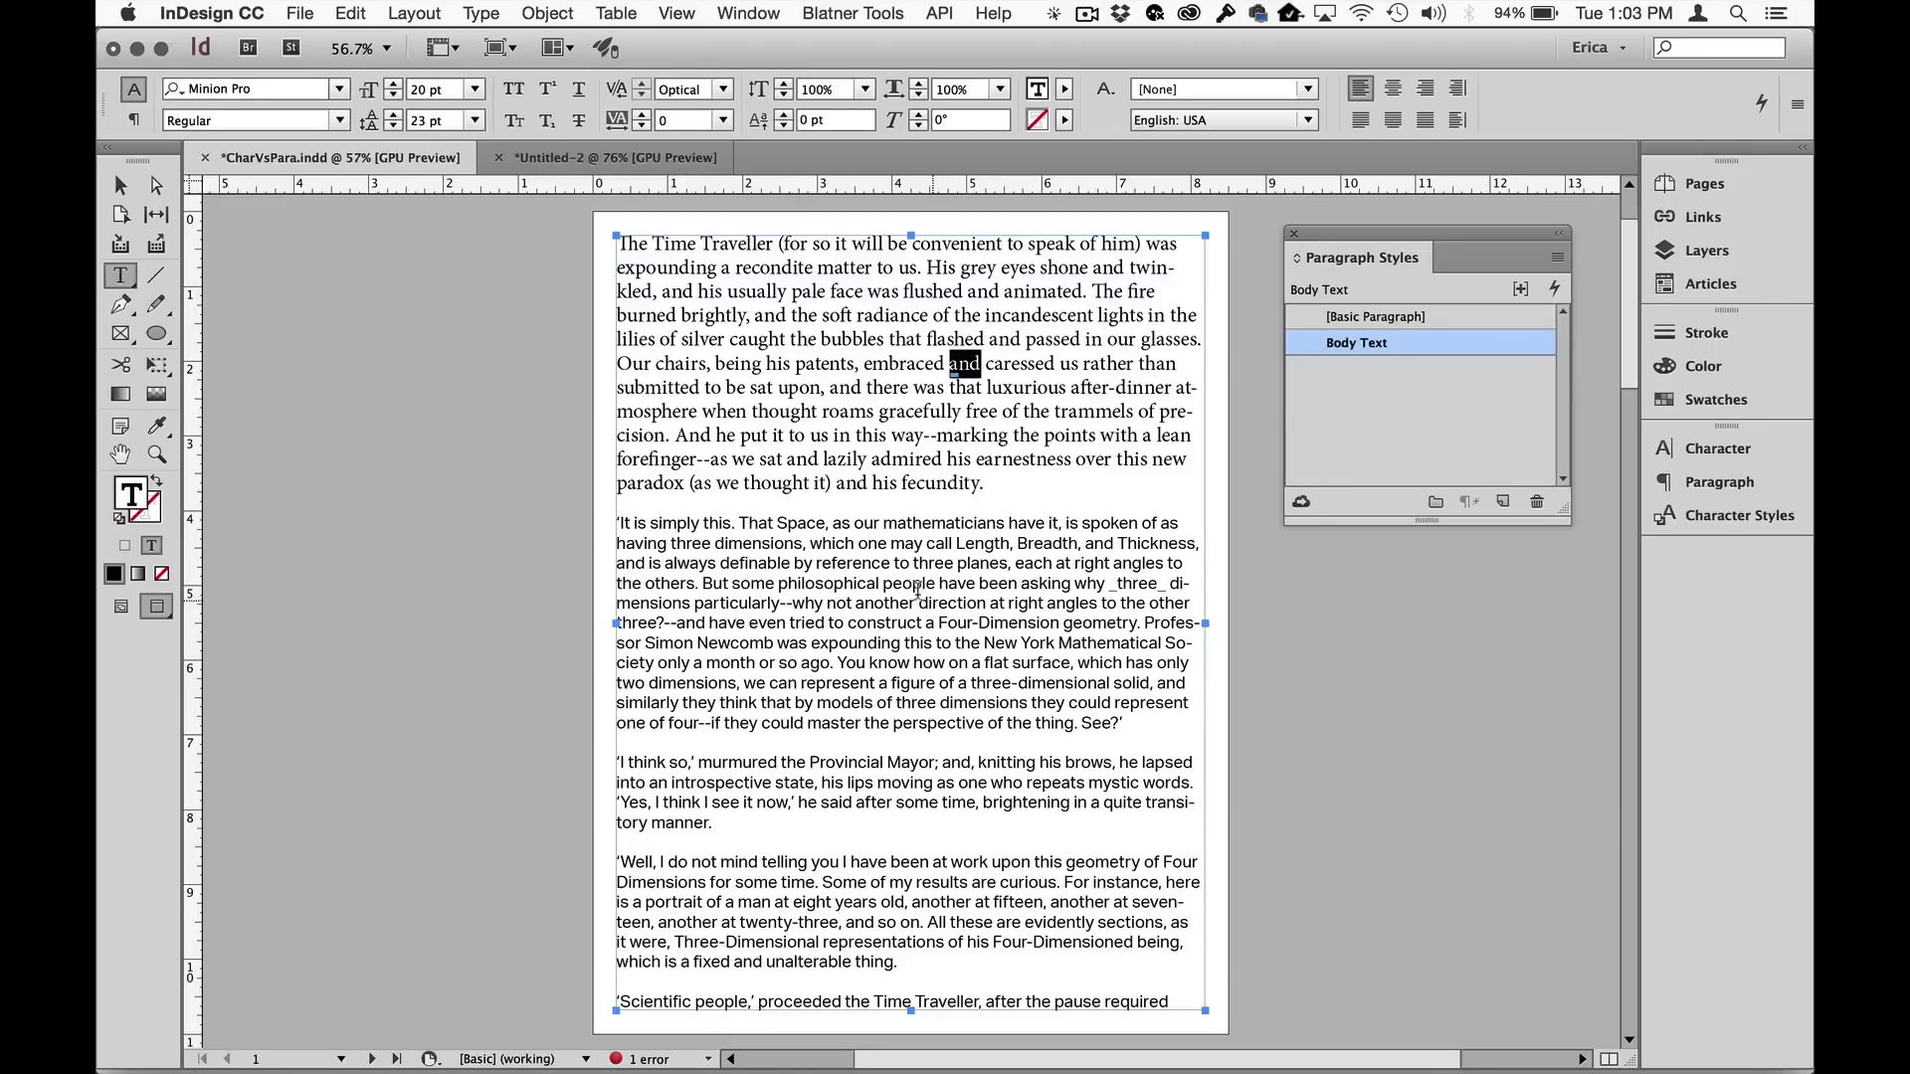
click(1709, 513)
drag(1492, 438, 1418, 555)
click(1782, 486)
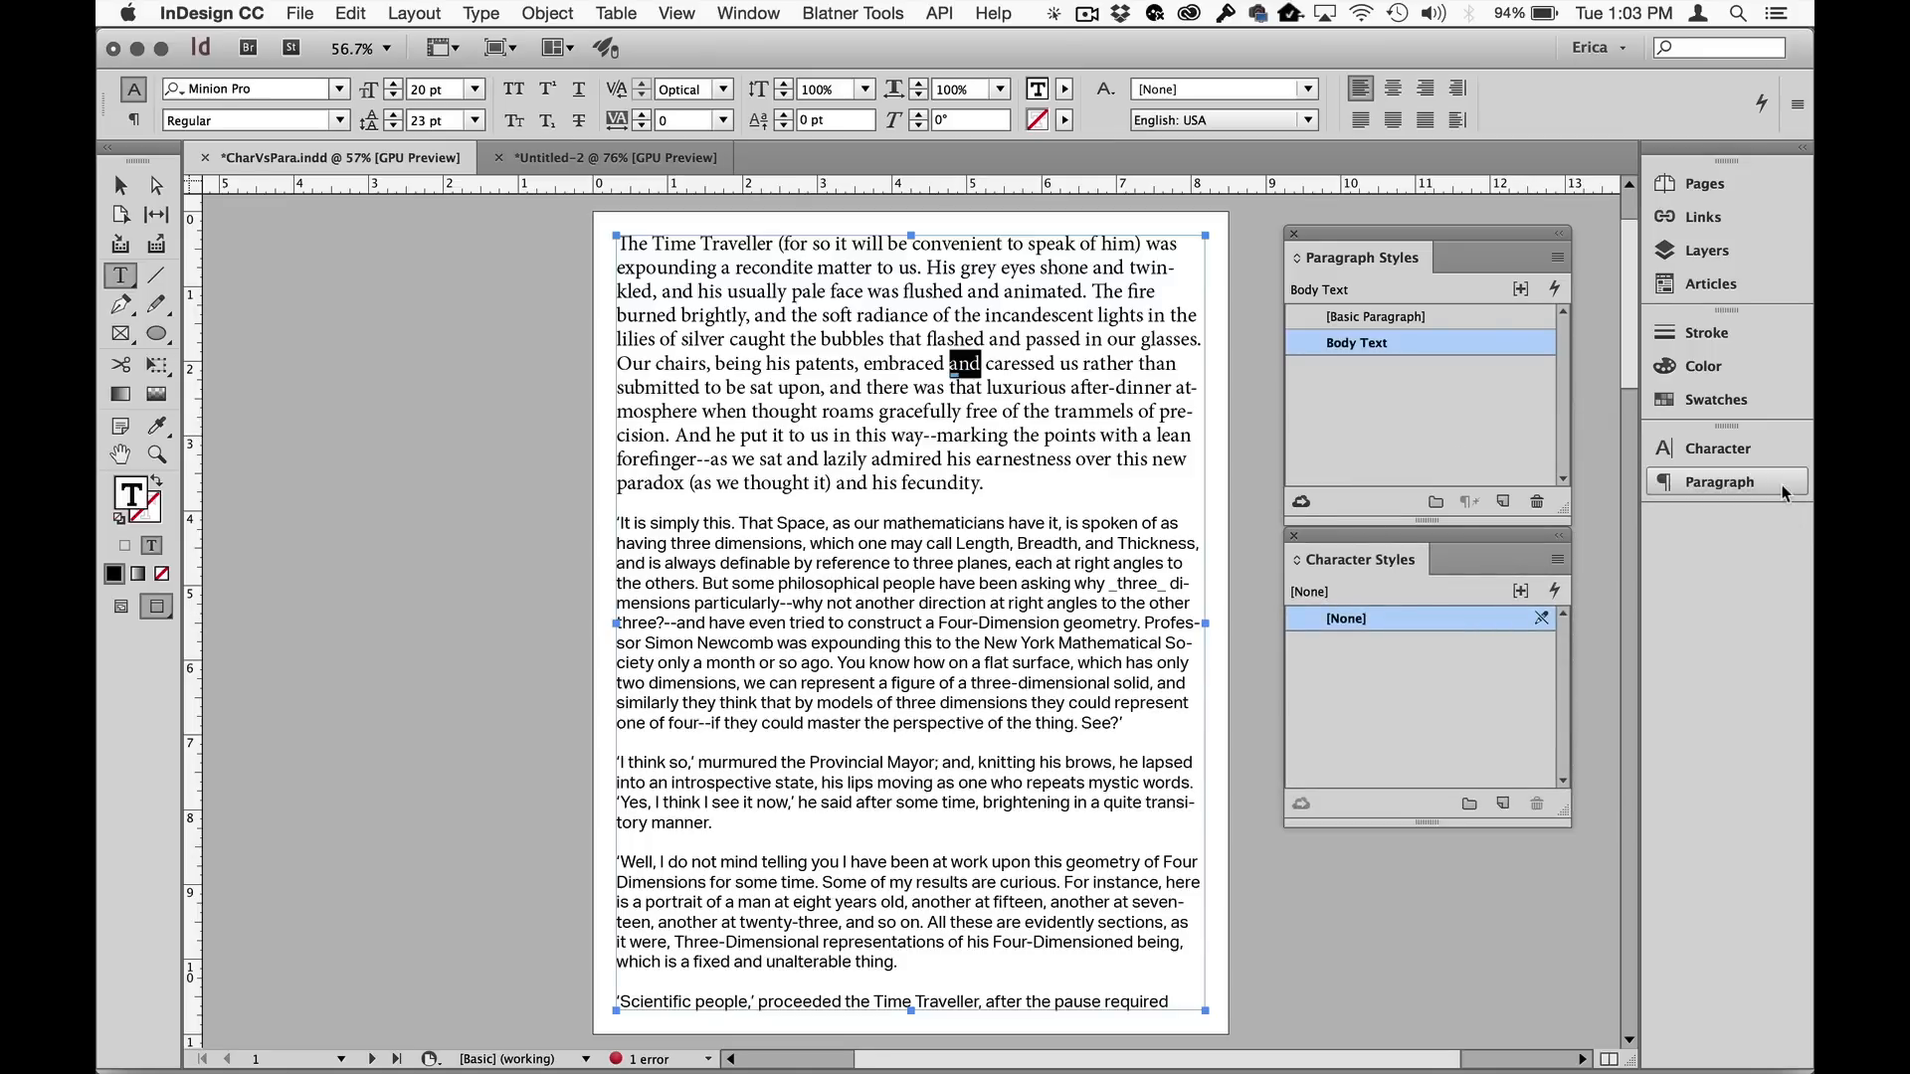
click(120, 186)
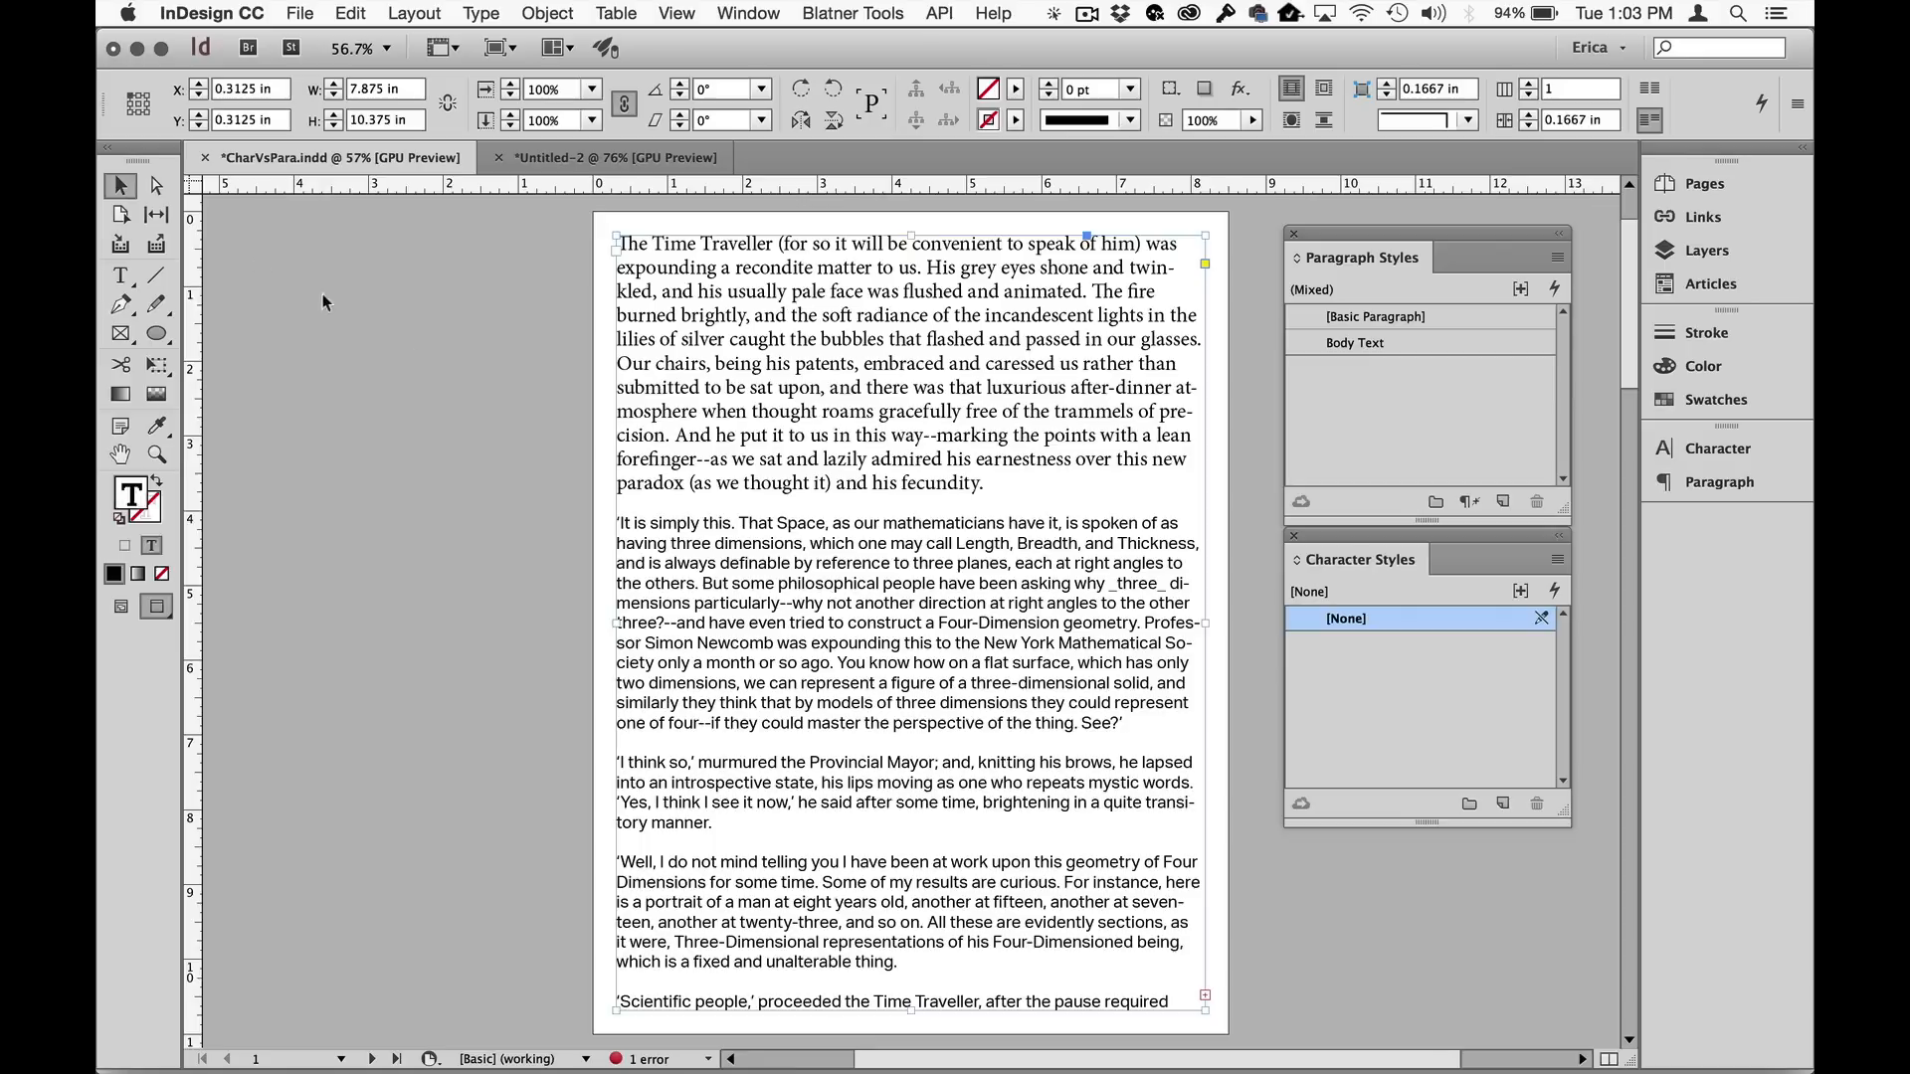
click(450, 366)
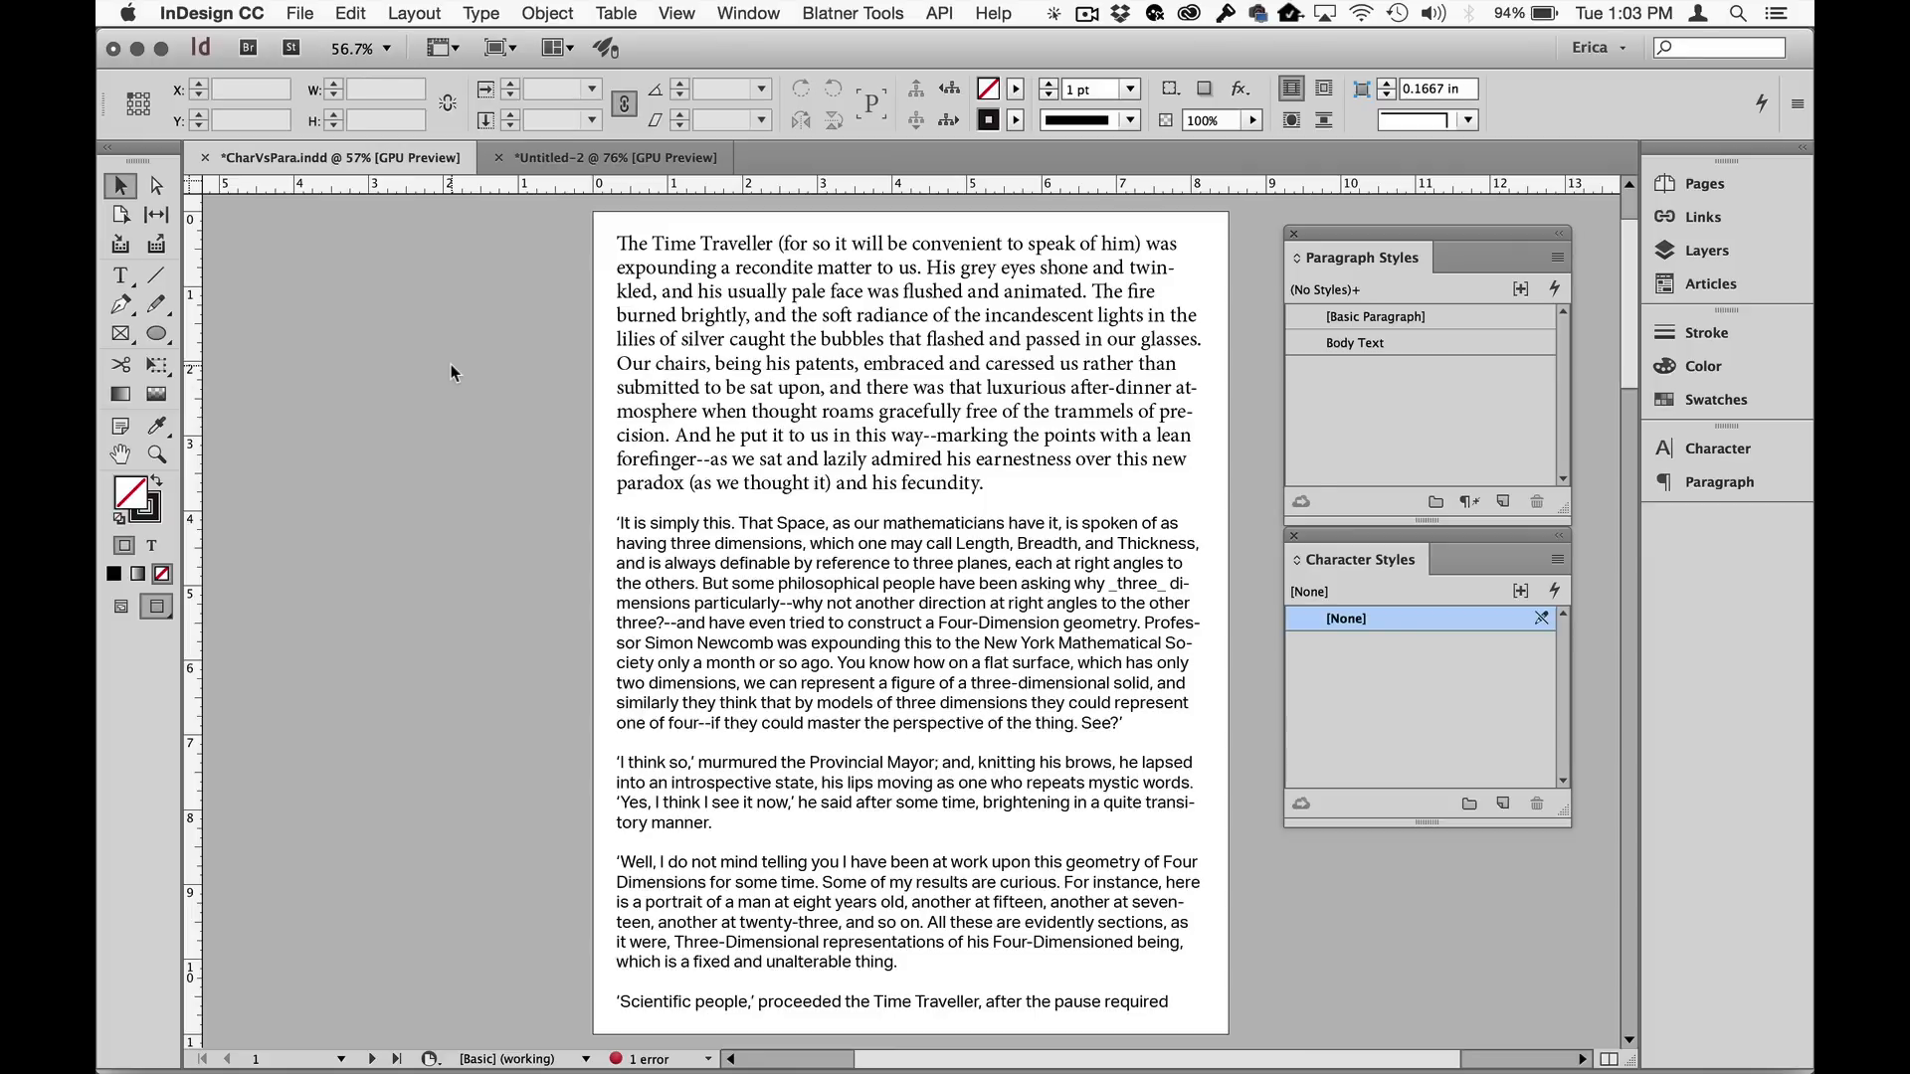
Create a character style named Italic that defines only the font style as Italic, leaving the font family blank.
key(alt)
alt+click(1500, 804)
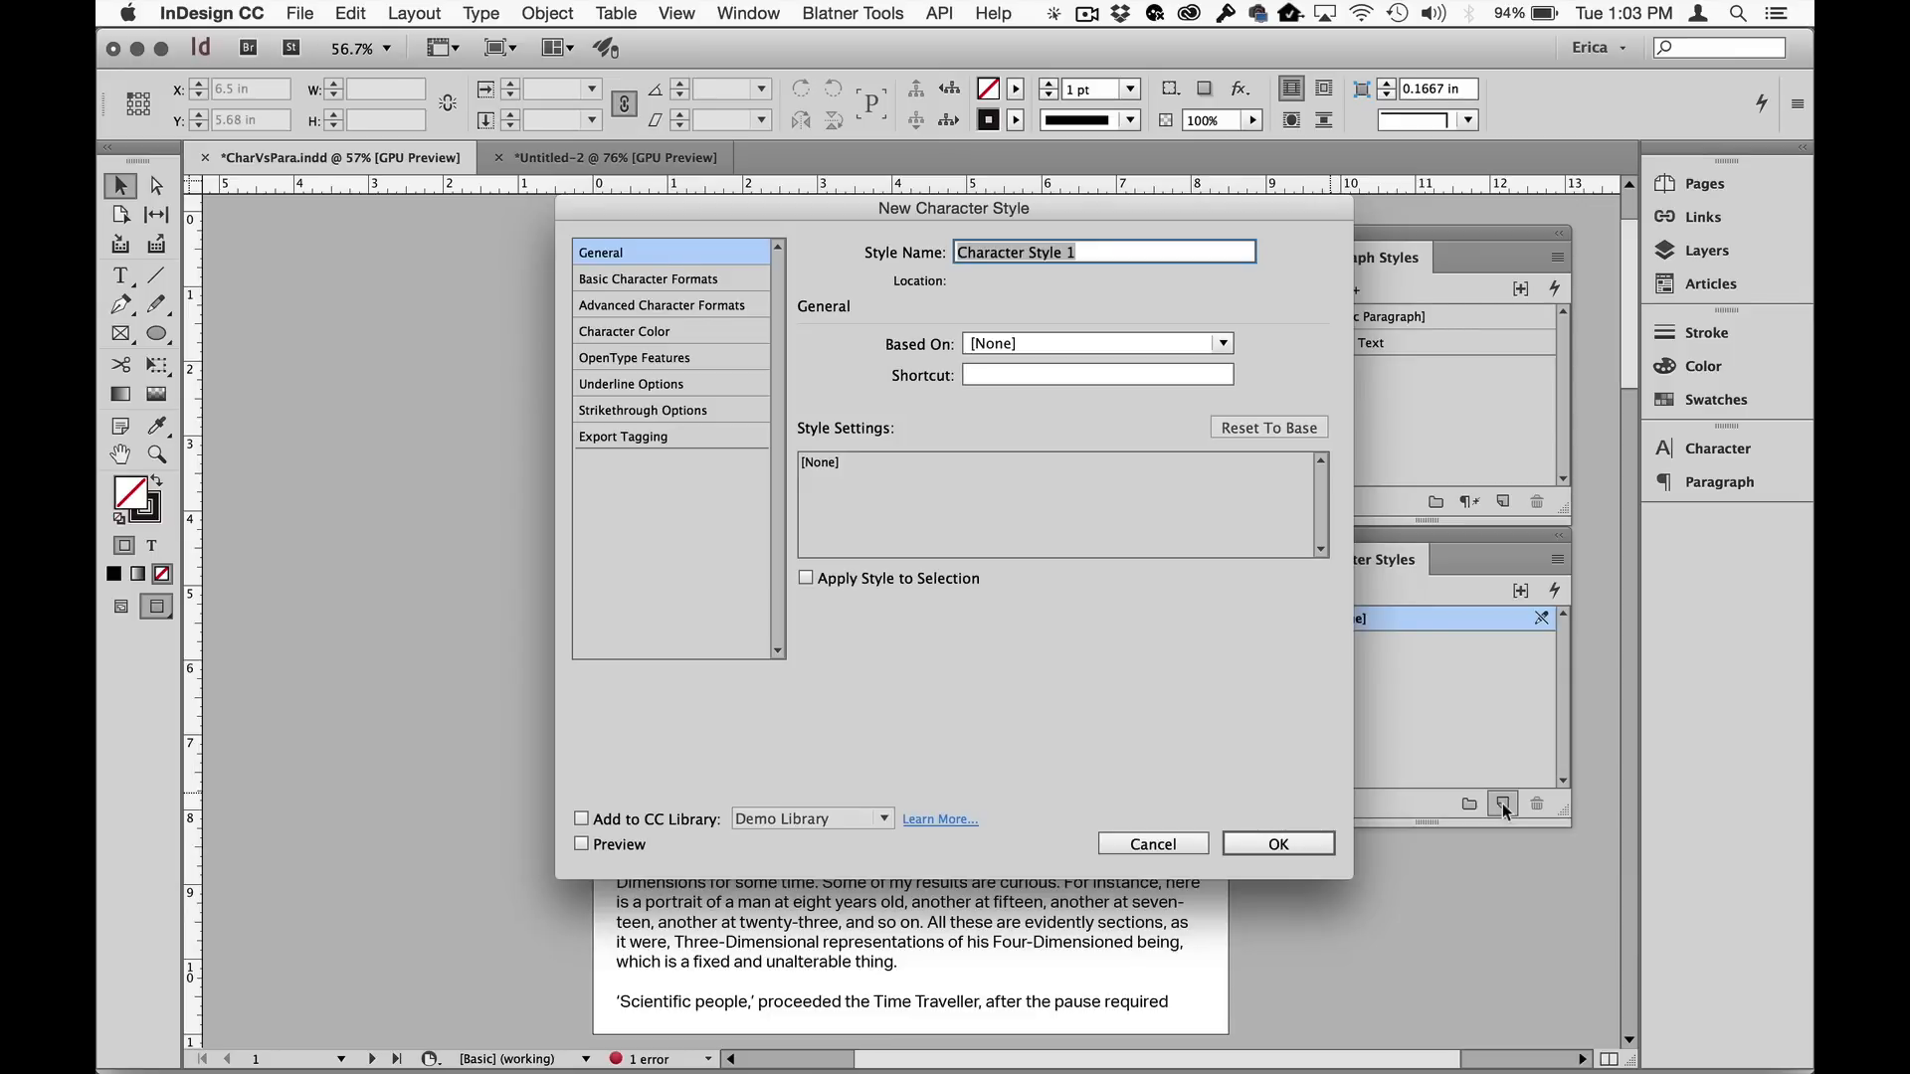
text(Italic)
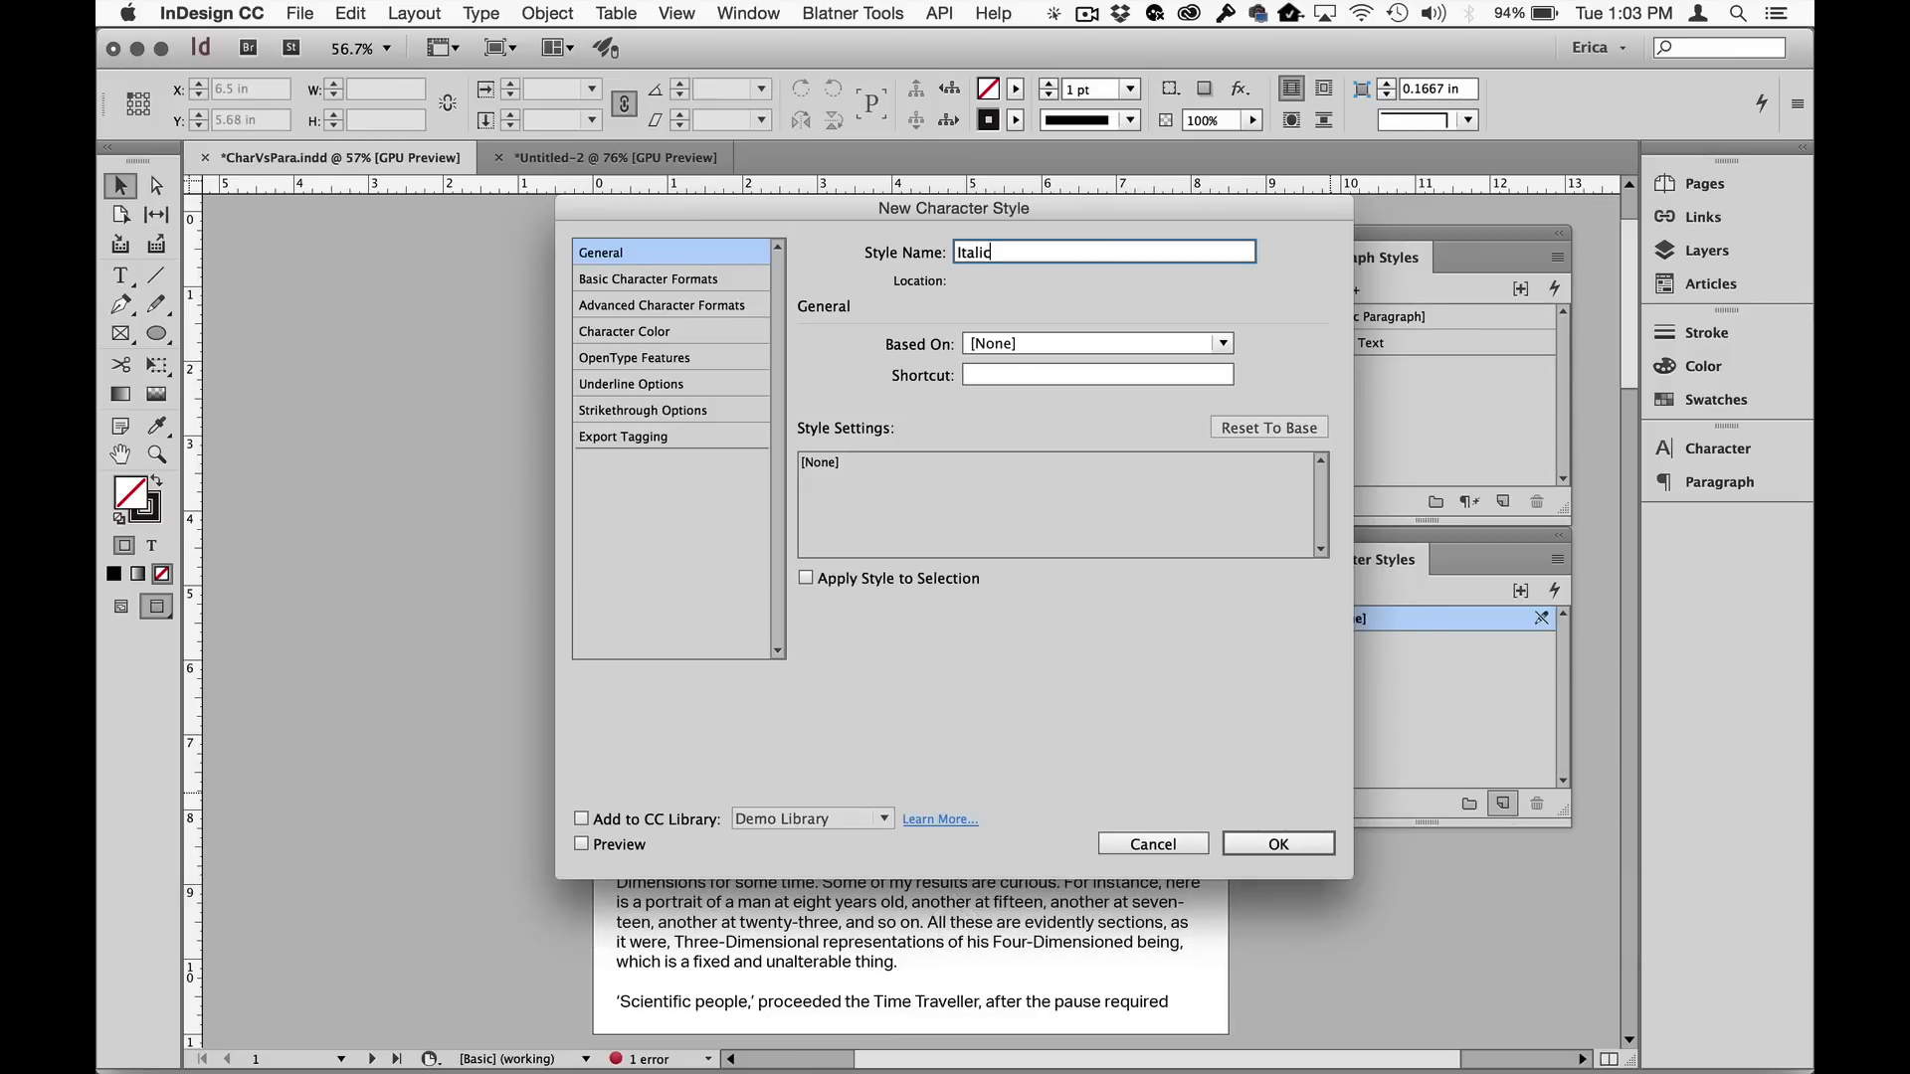
click(673, 282)
click(919, 390)
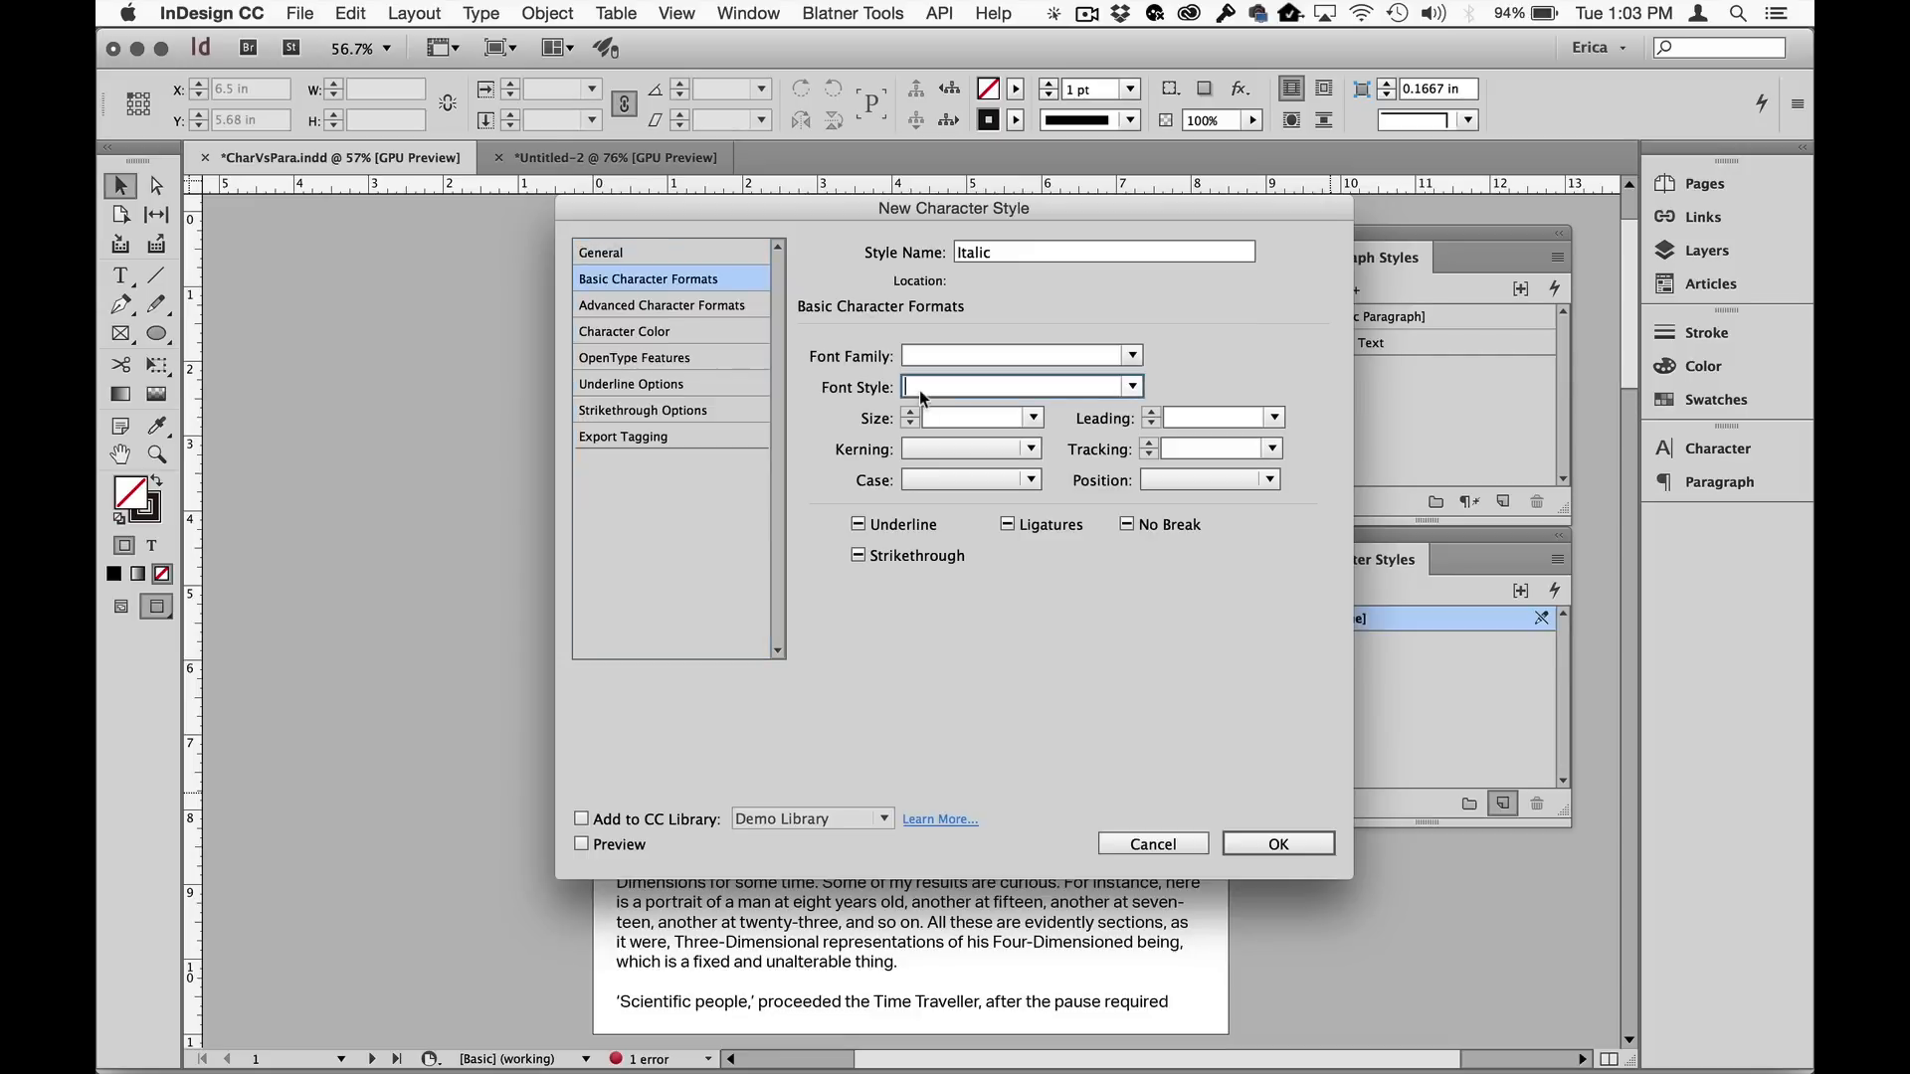
text(Italic)
click(1133, 387)
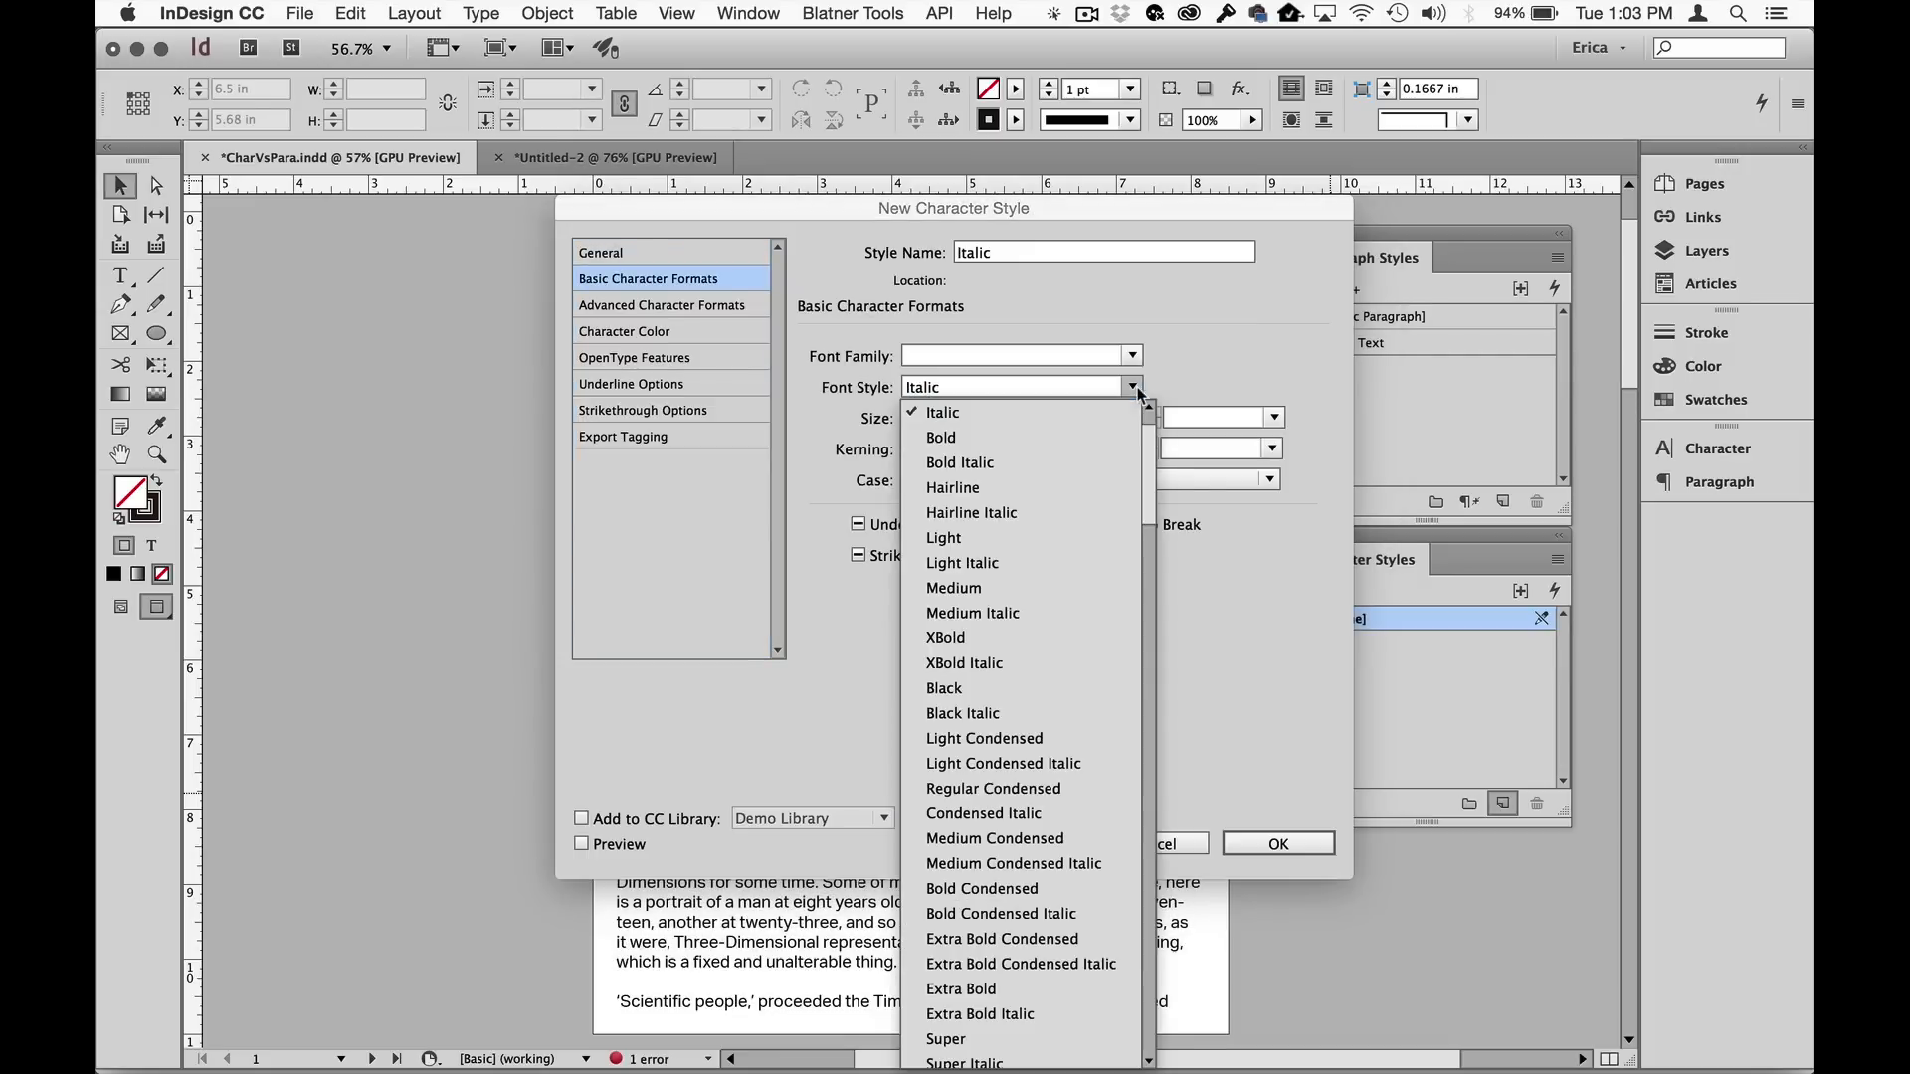
click(1237, 364)
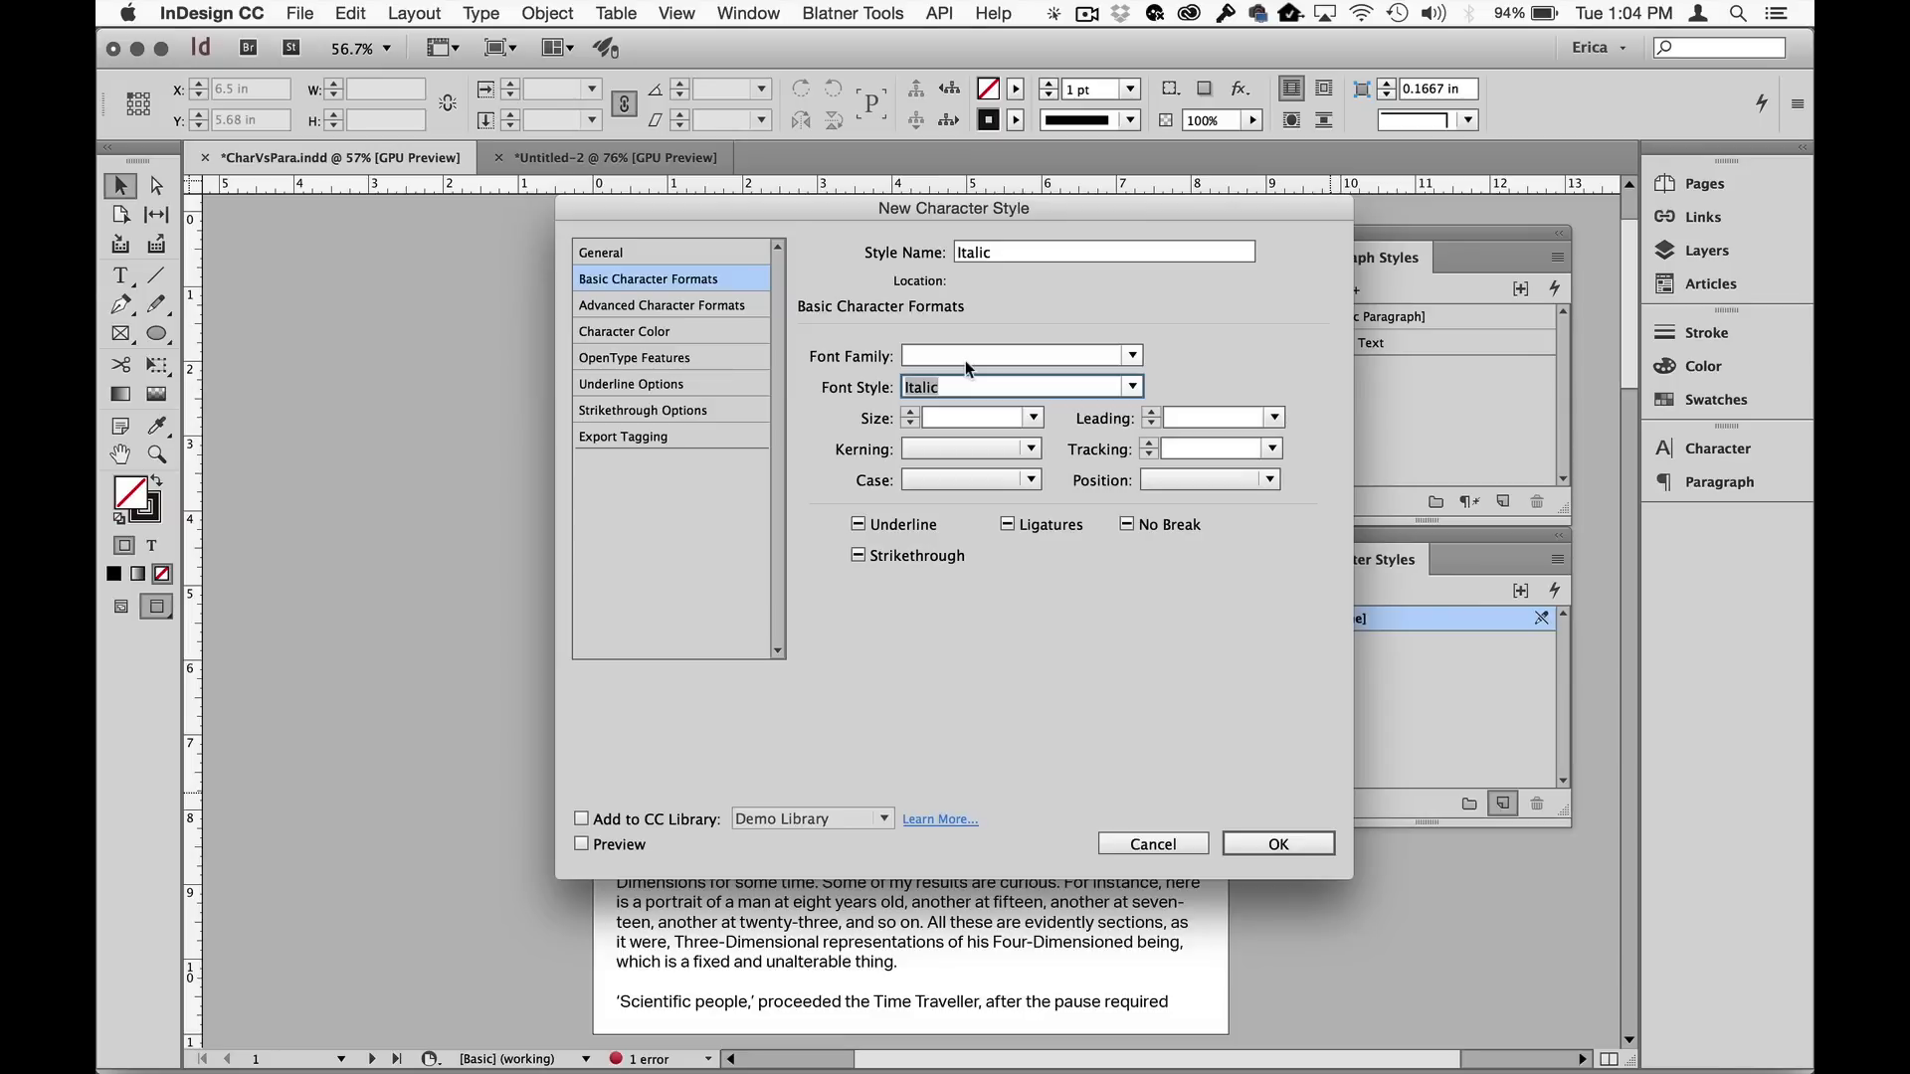
click(1281, 844)
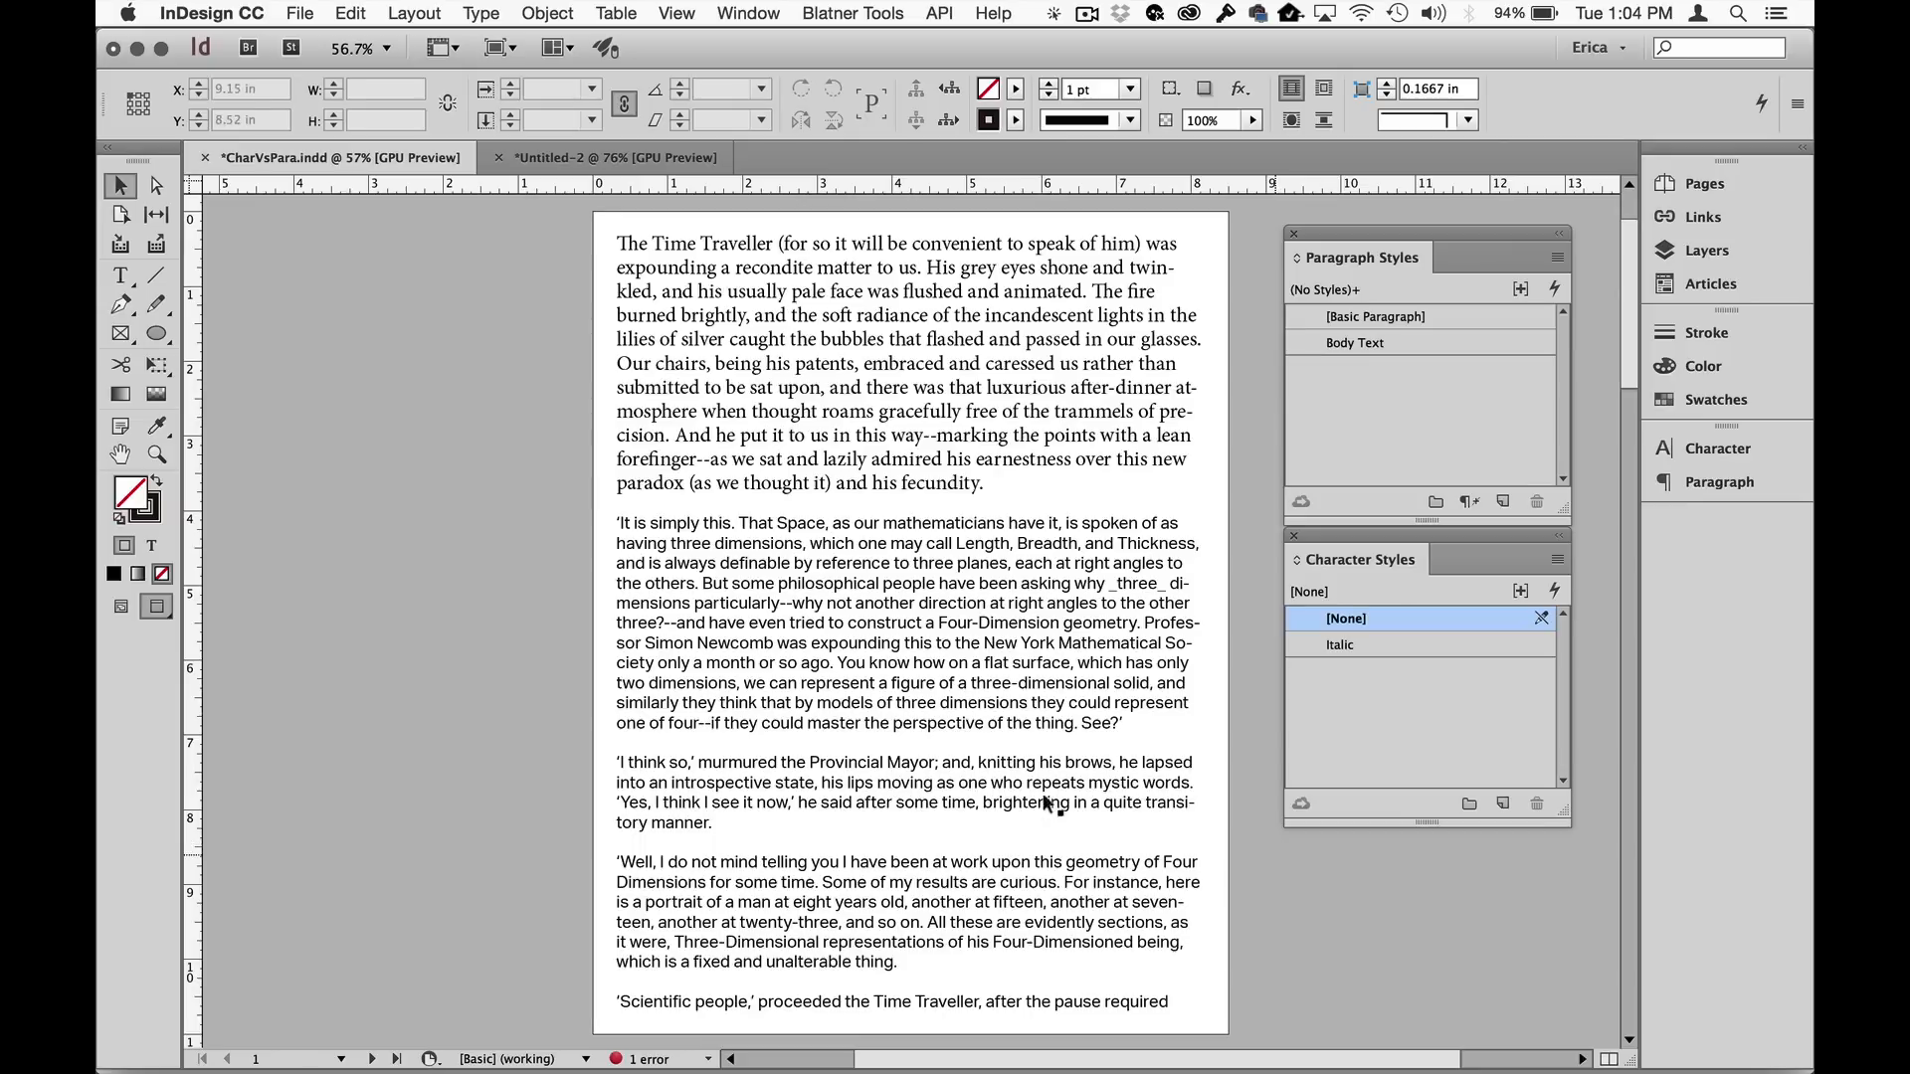
Apply the Italic character style to the word "embraced" in the first paragraph and deselect everything.
double_click(884, 363)
double_click(884, 363)
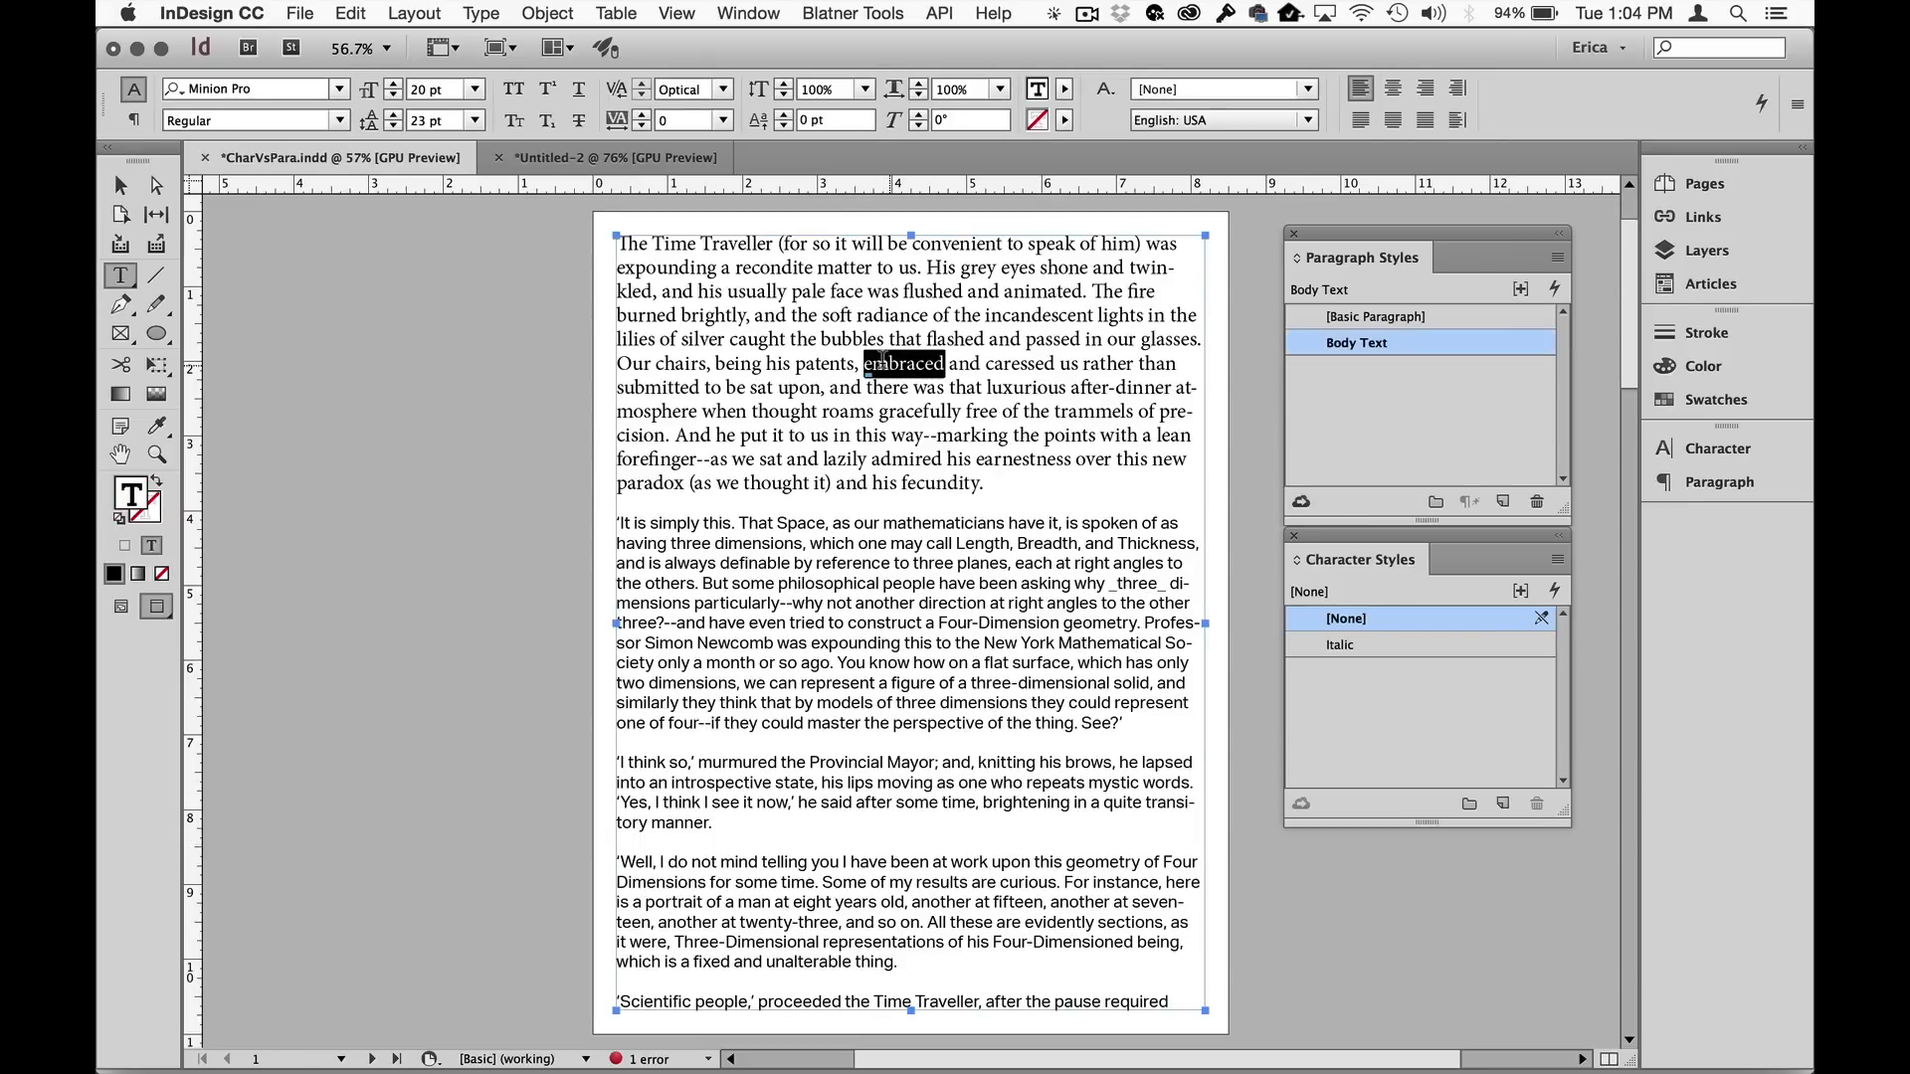
click(1351, 643)
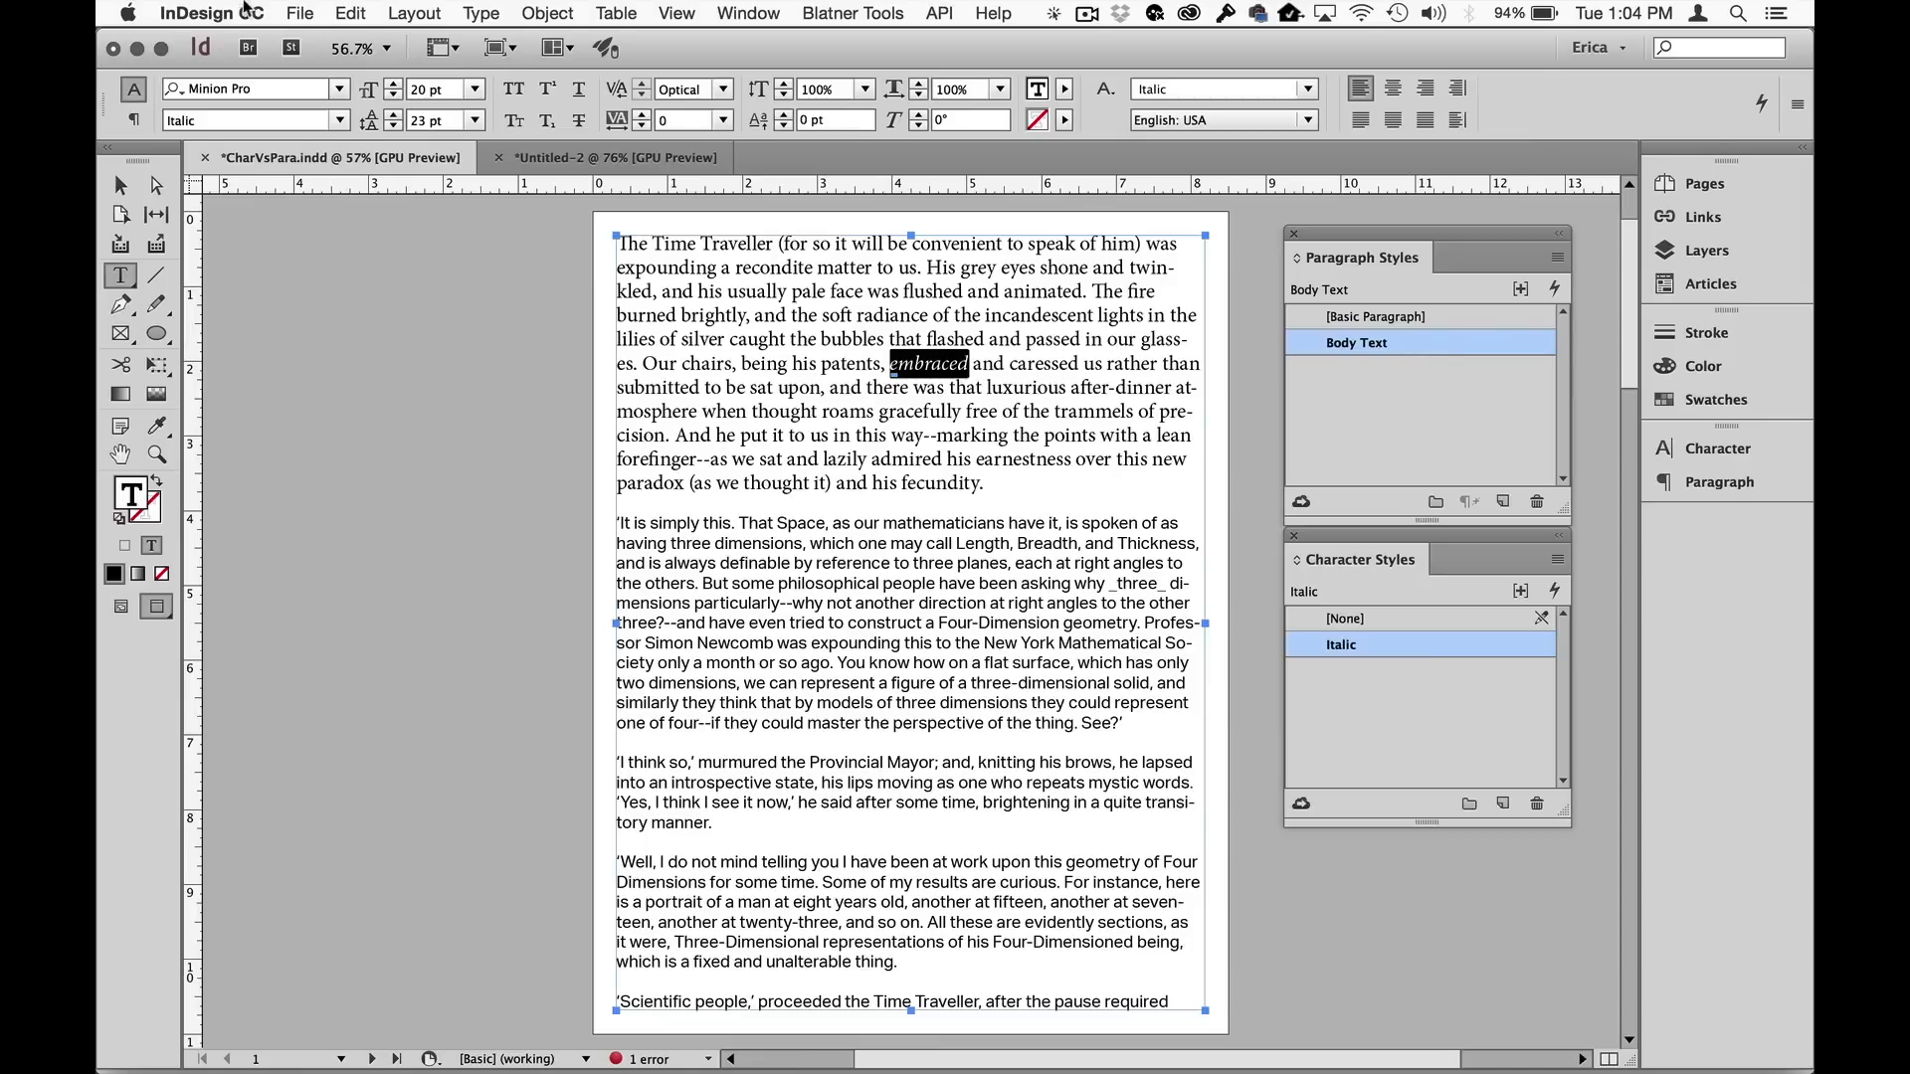
click(118, 185)
click(367, 348)
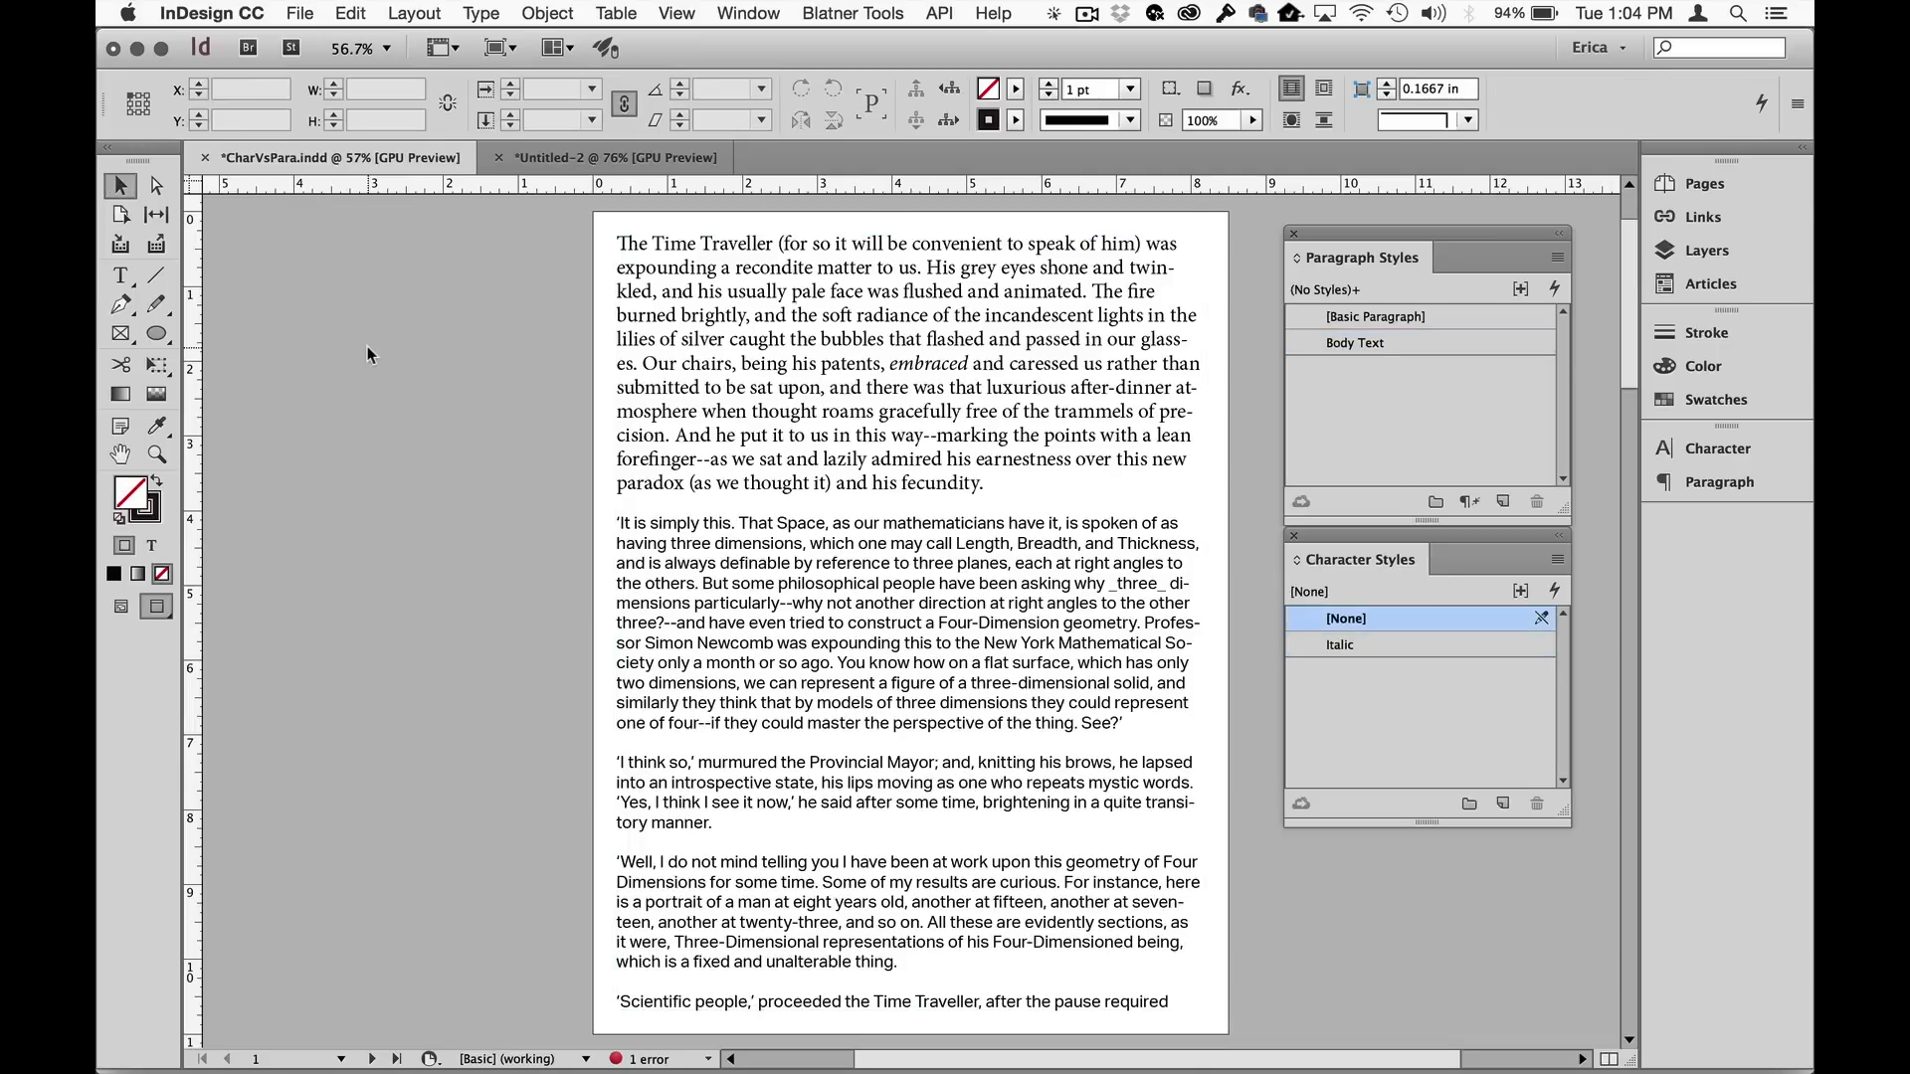
Create a character style named Bold that defines only the font style as Bold.
alt+click(1503, 802)
text(Bold)
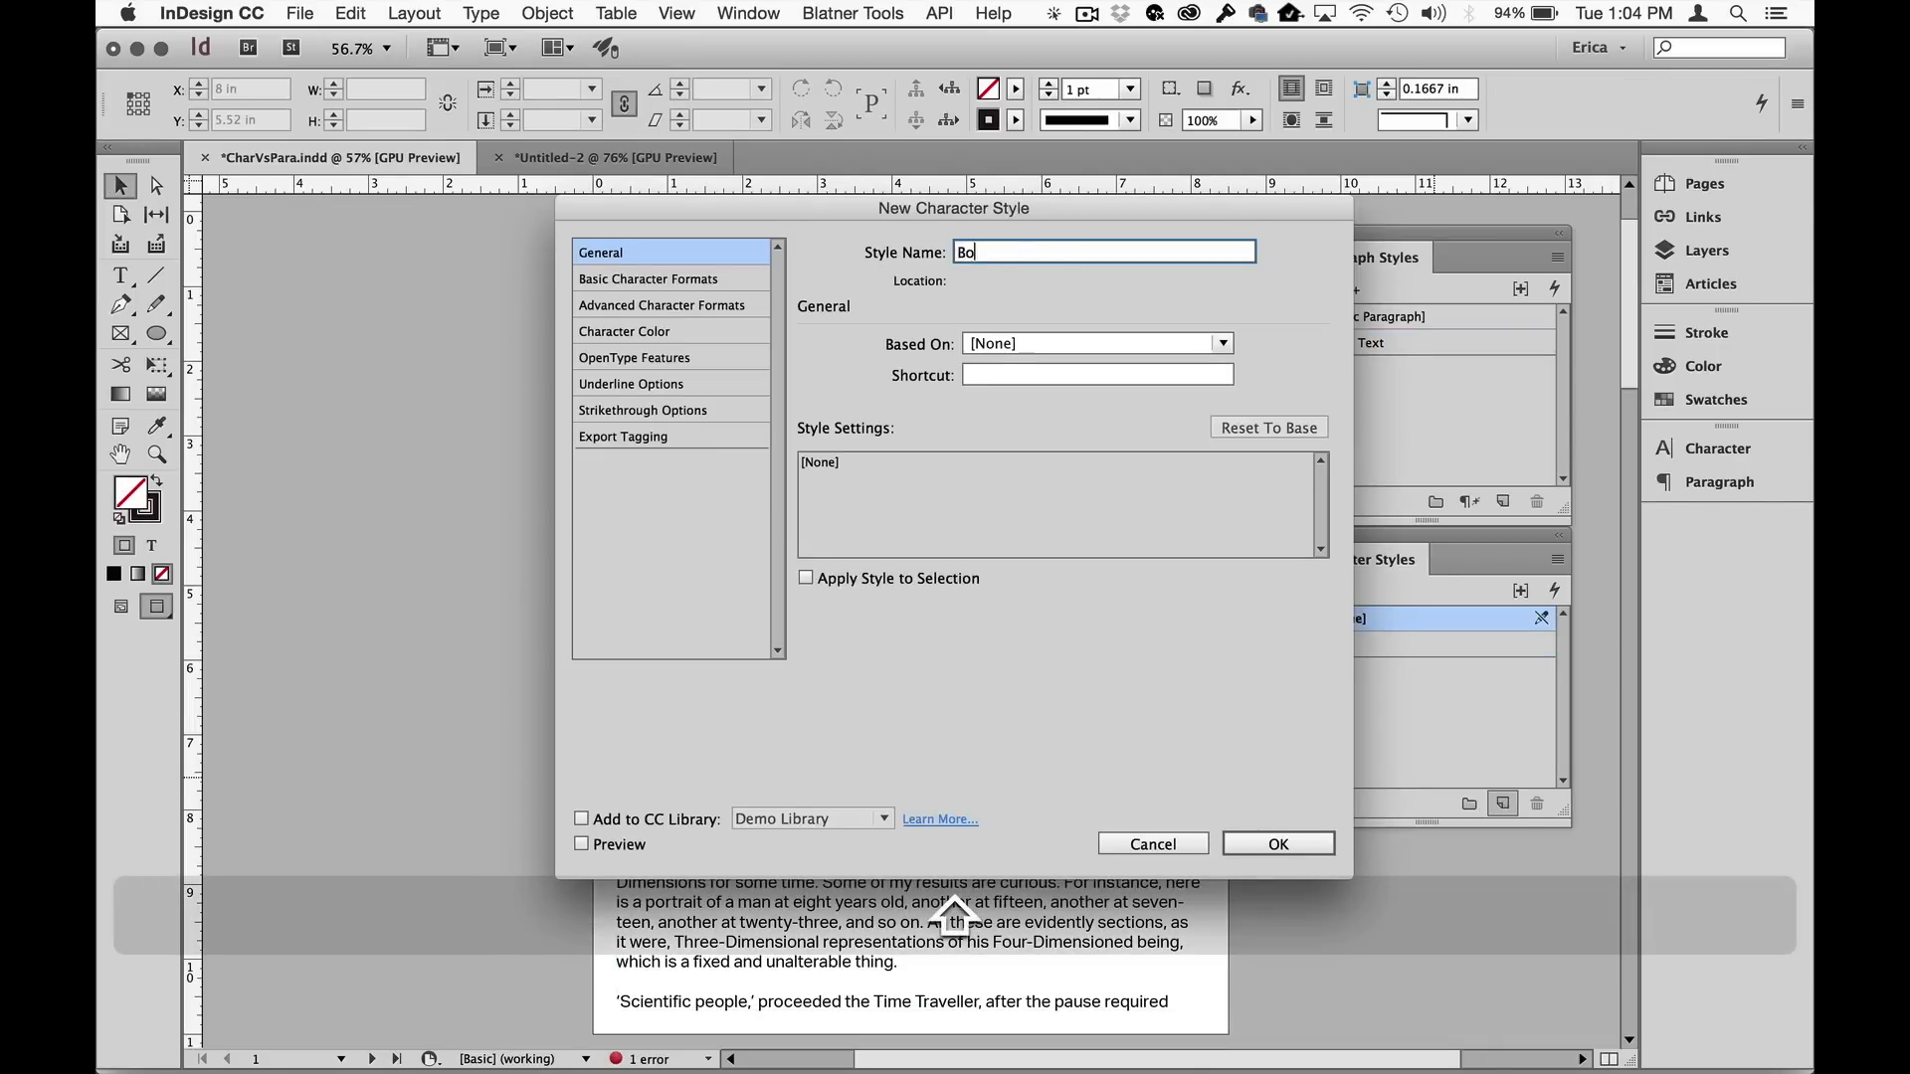
click(703, 275)
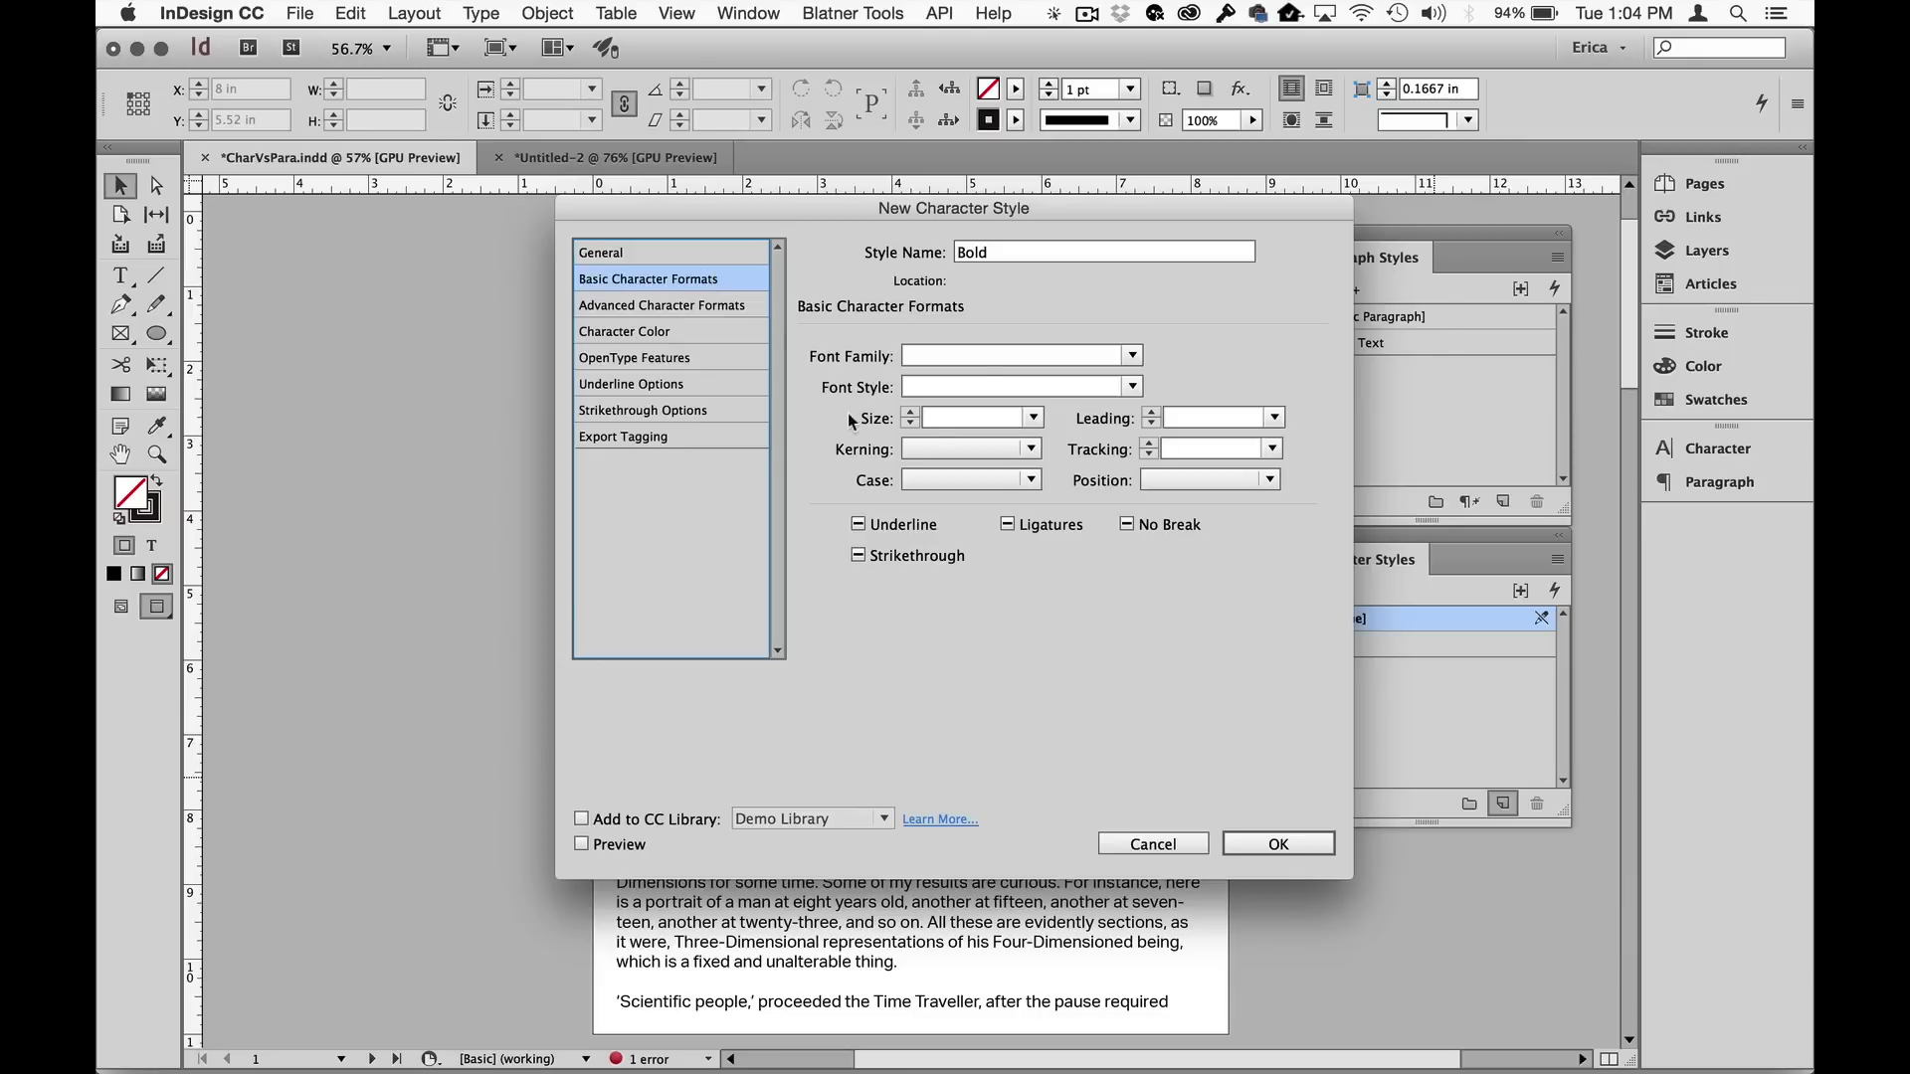
click(1001, 385)
text(Bold)
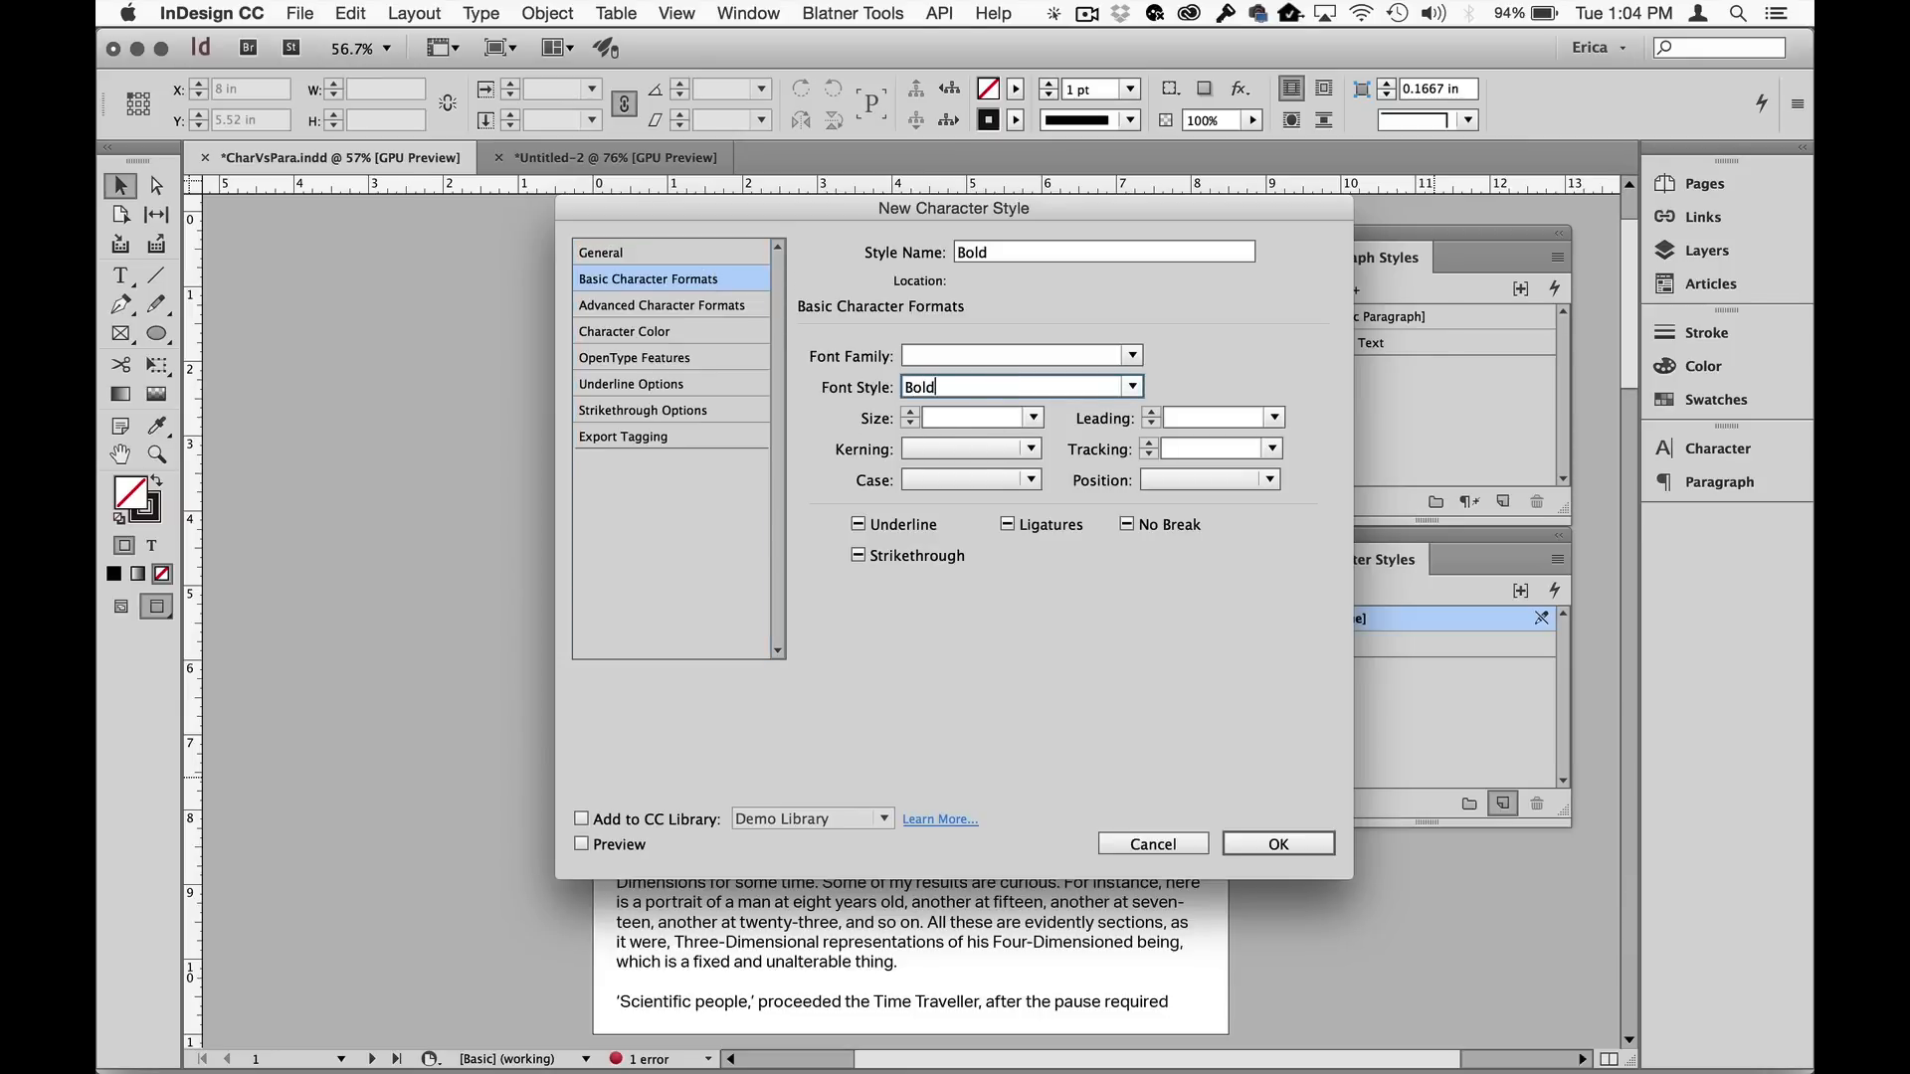
click(1279, 844)
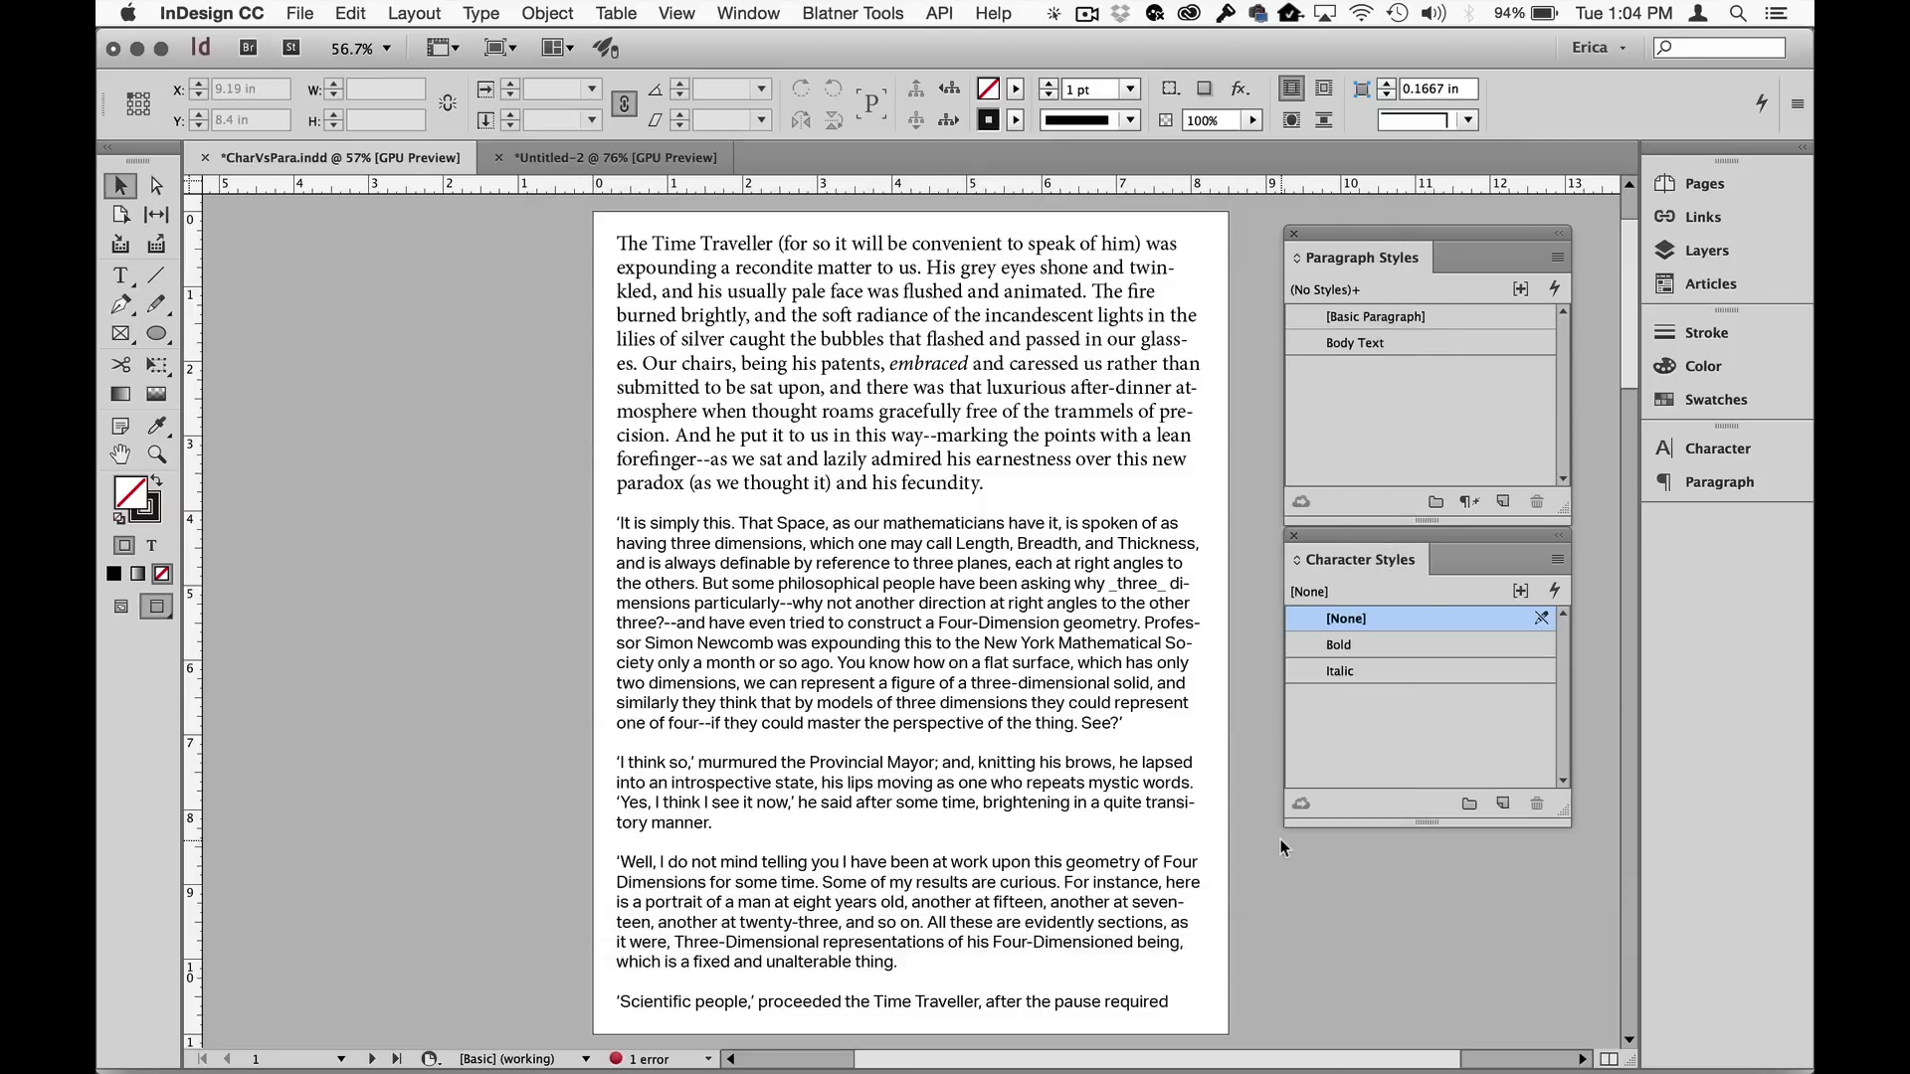
Start a new character style and add an RGB process swatch of R=35 G=210 B=32 from its character color settings.
alt+click(1503, 803)
click(663, 332)
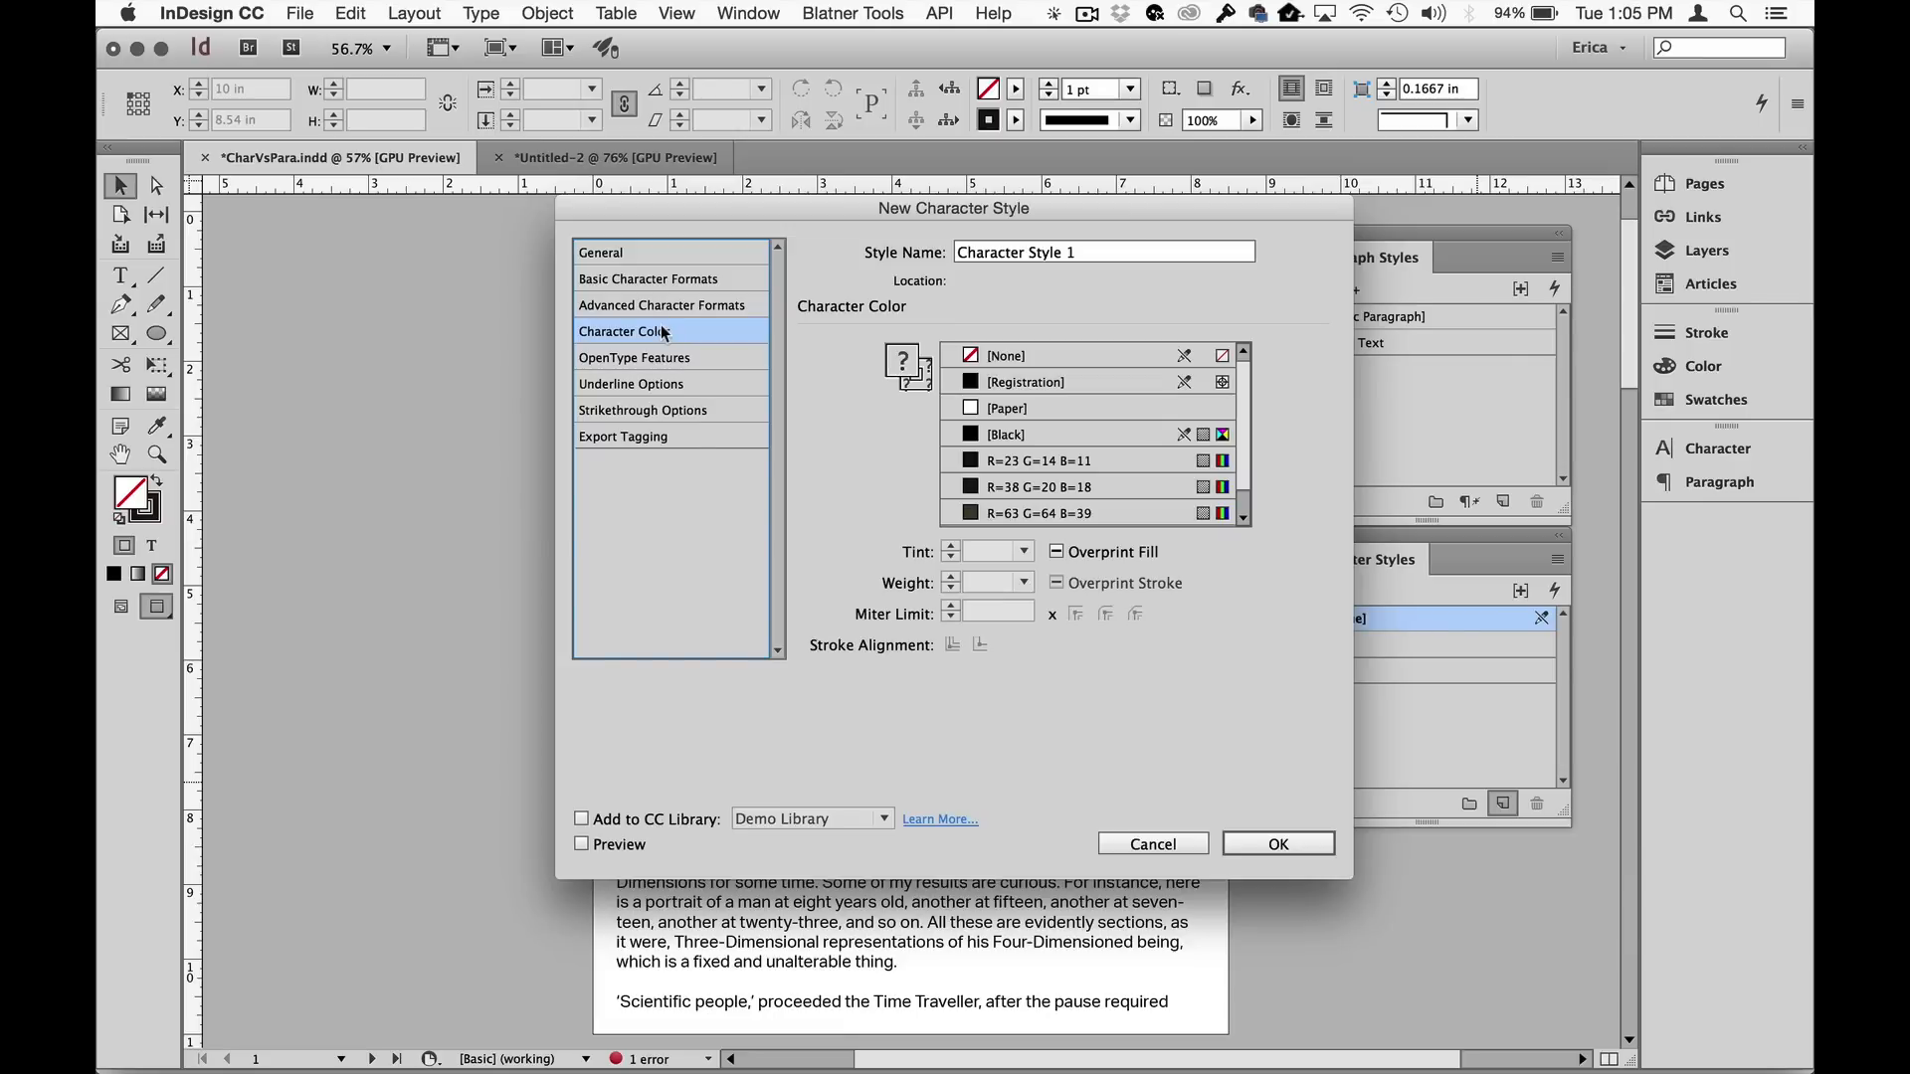
scroll(1150, 476, down, 1)
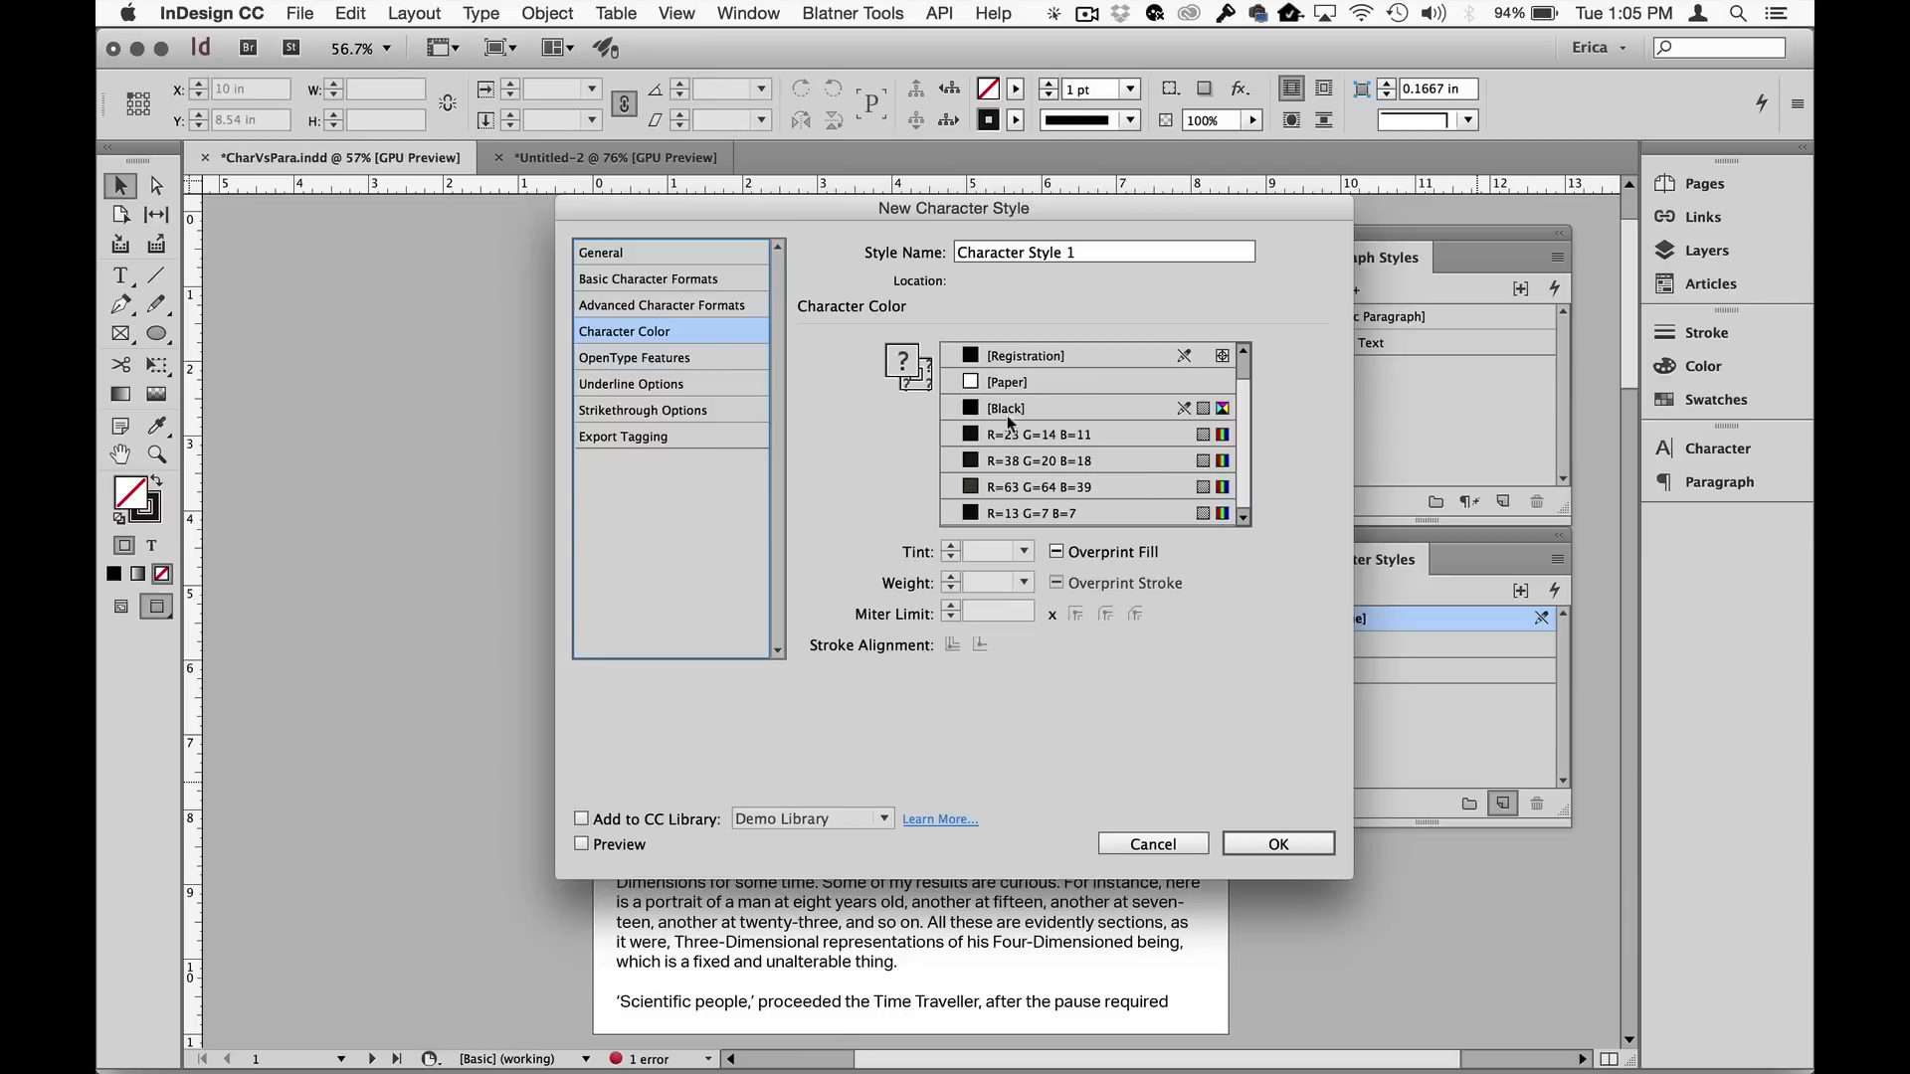
double_click(906, 366)
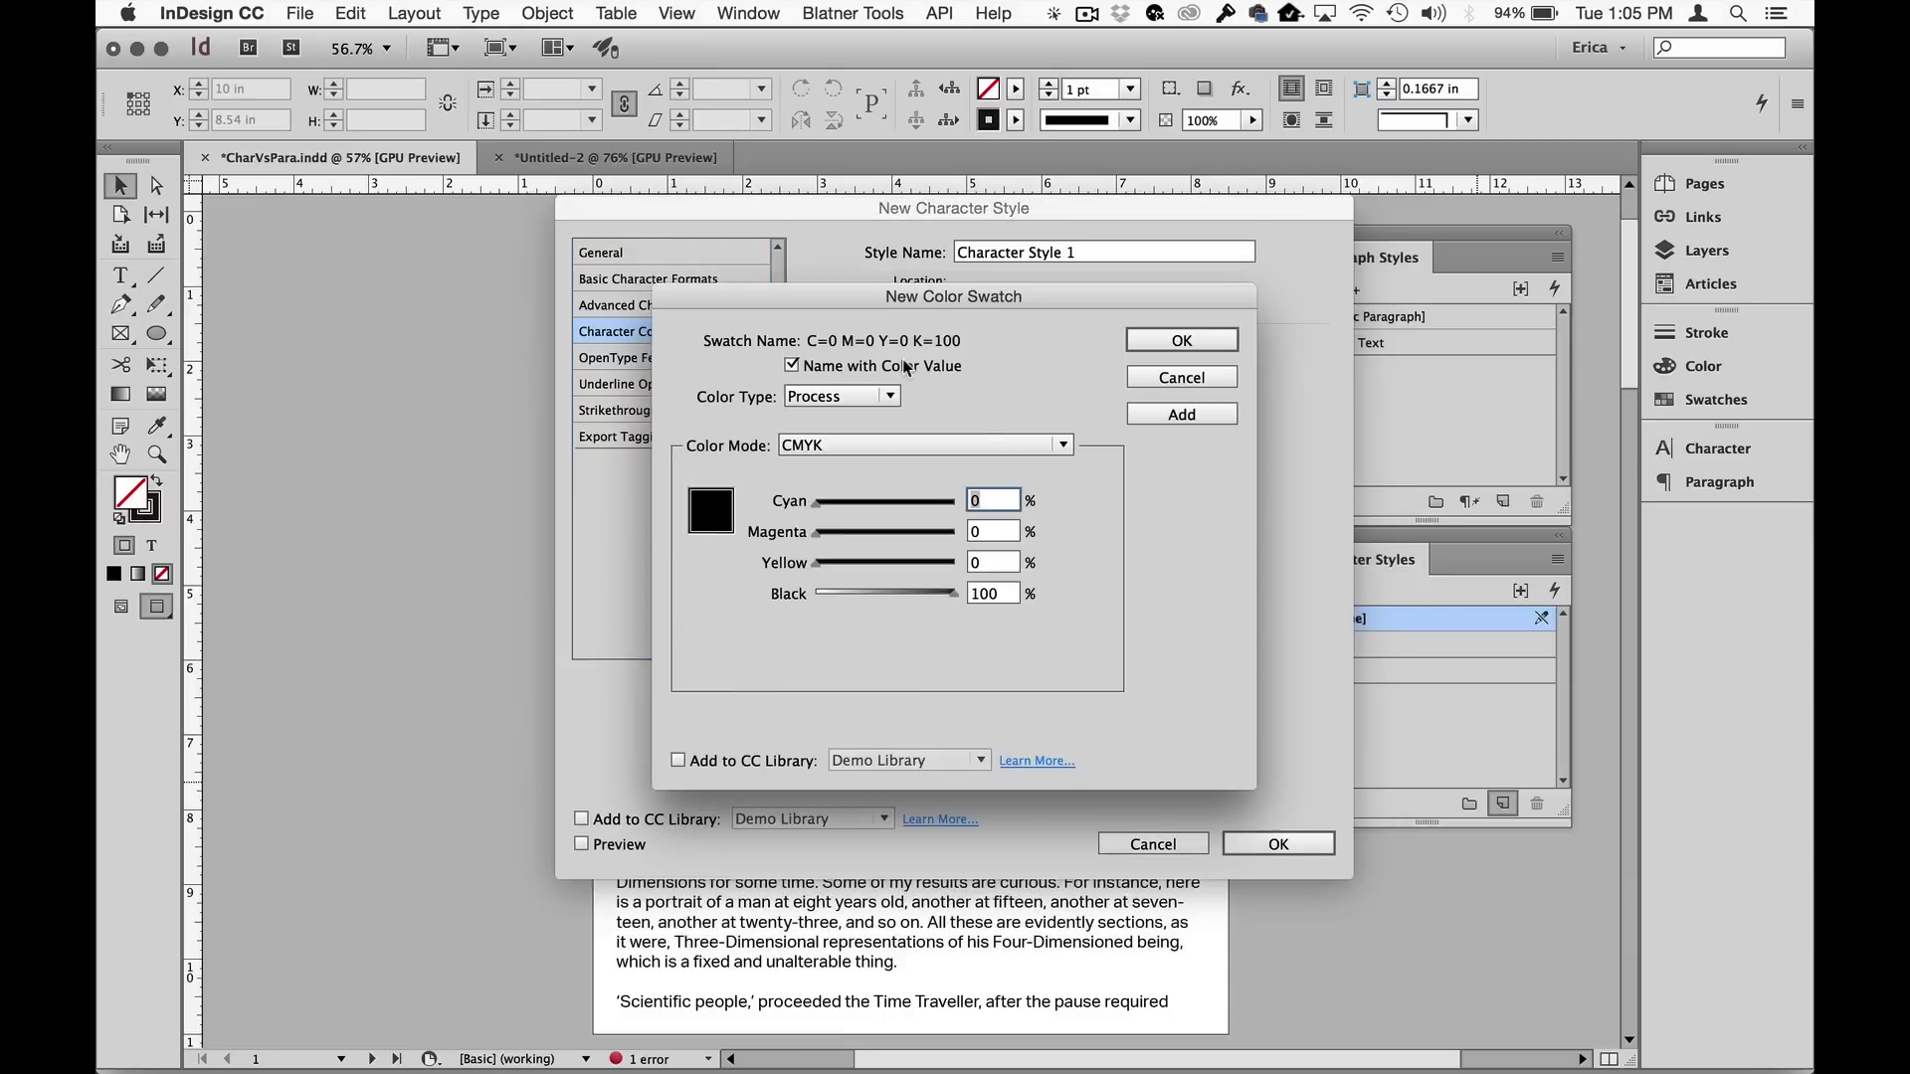
click(926, 445)
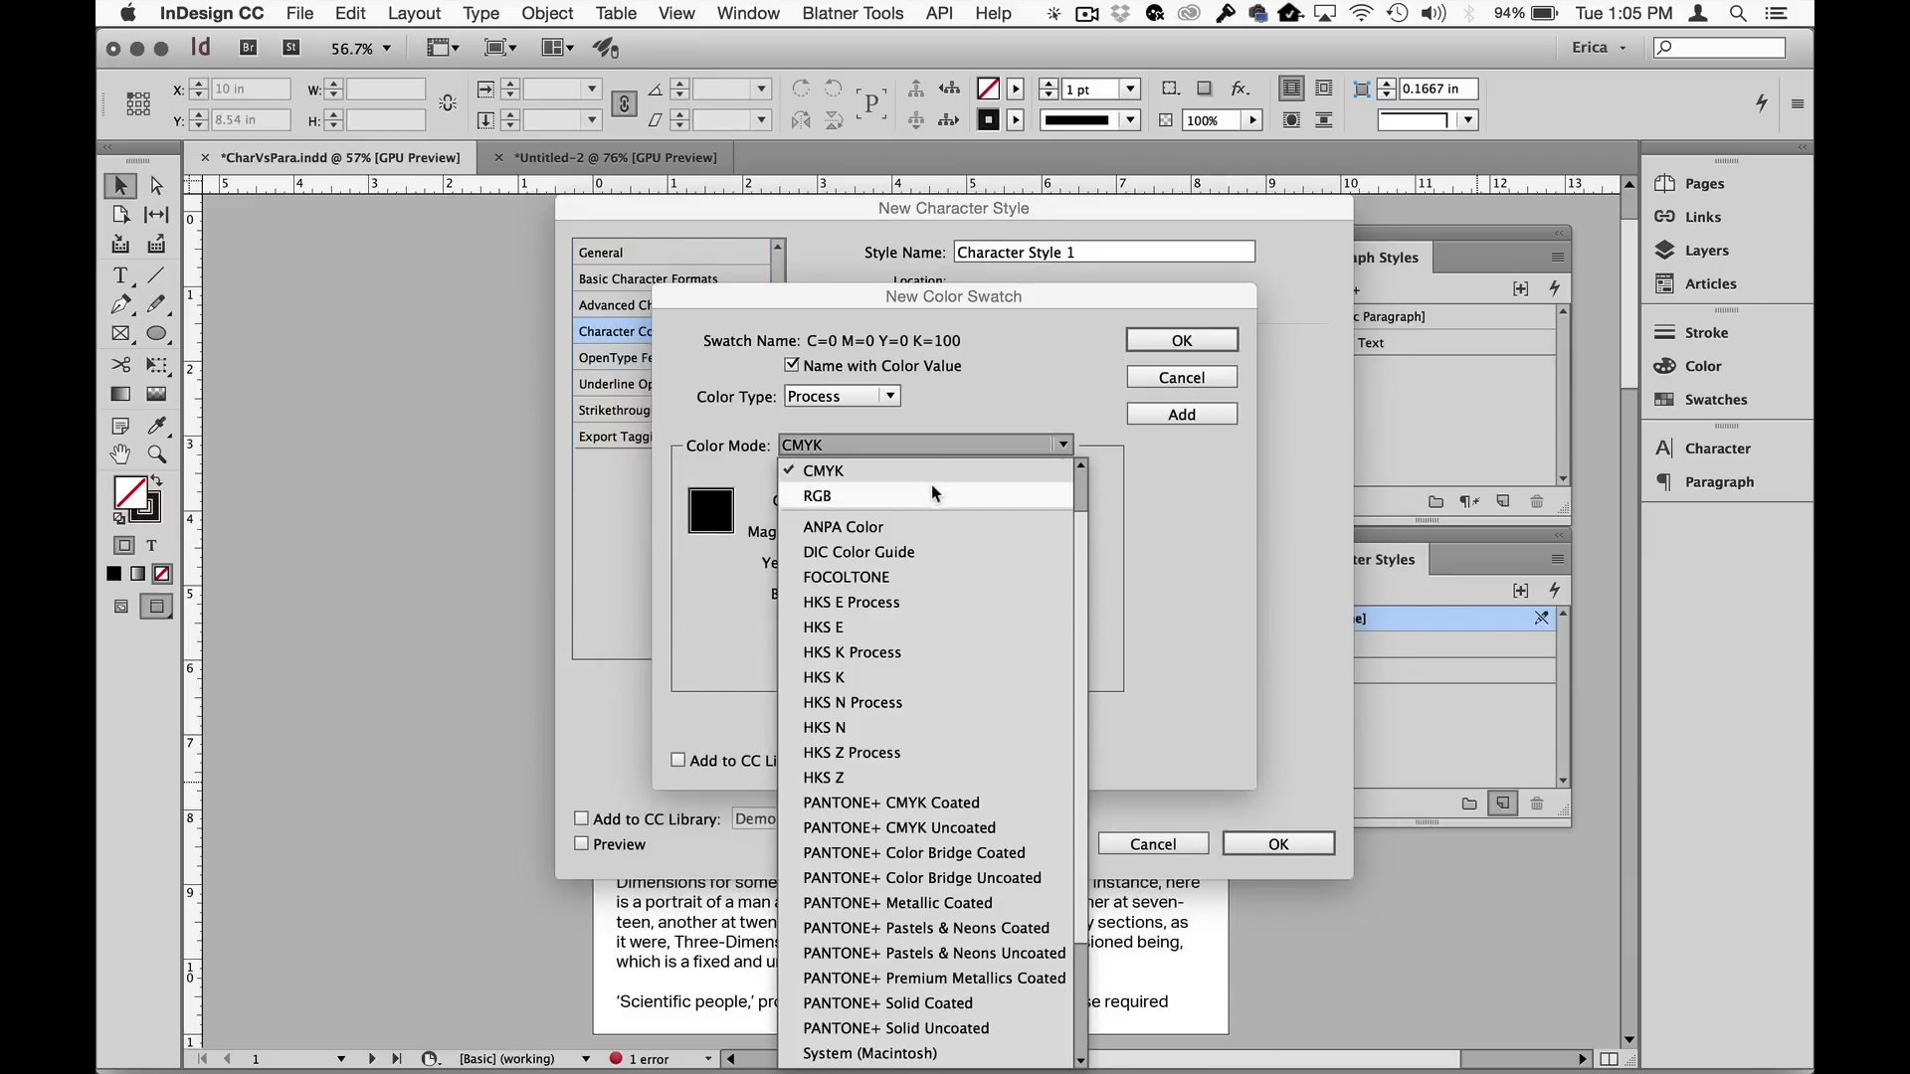
click(931, 491)
click(933, 533)
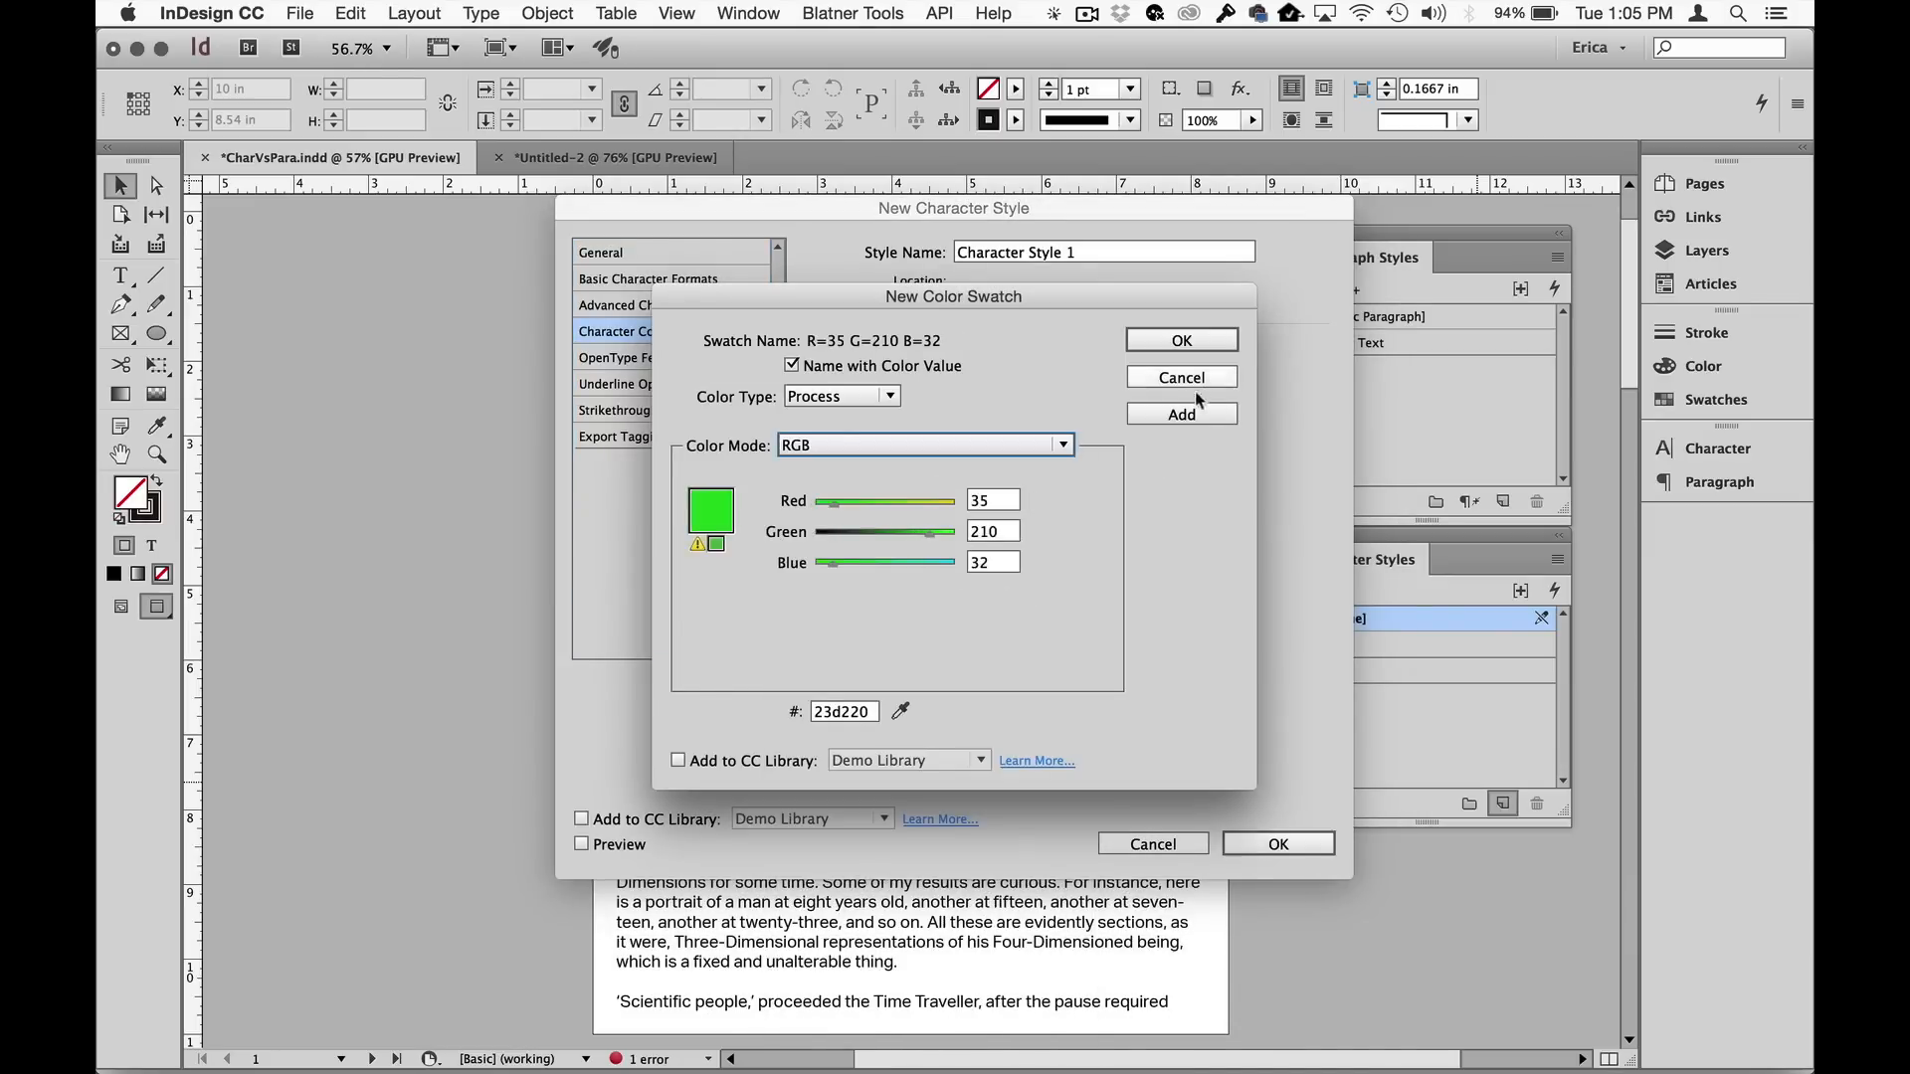
click(1201, 342)
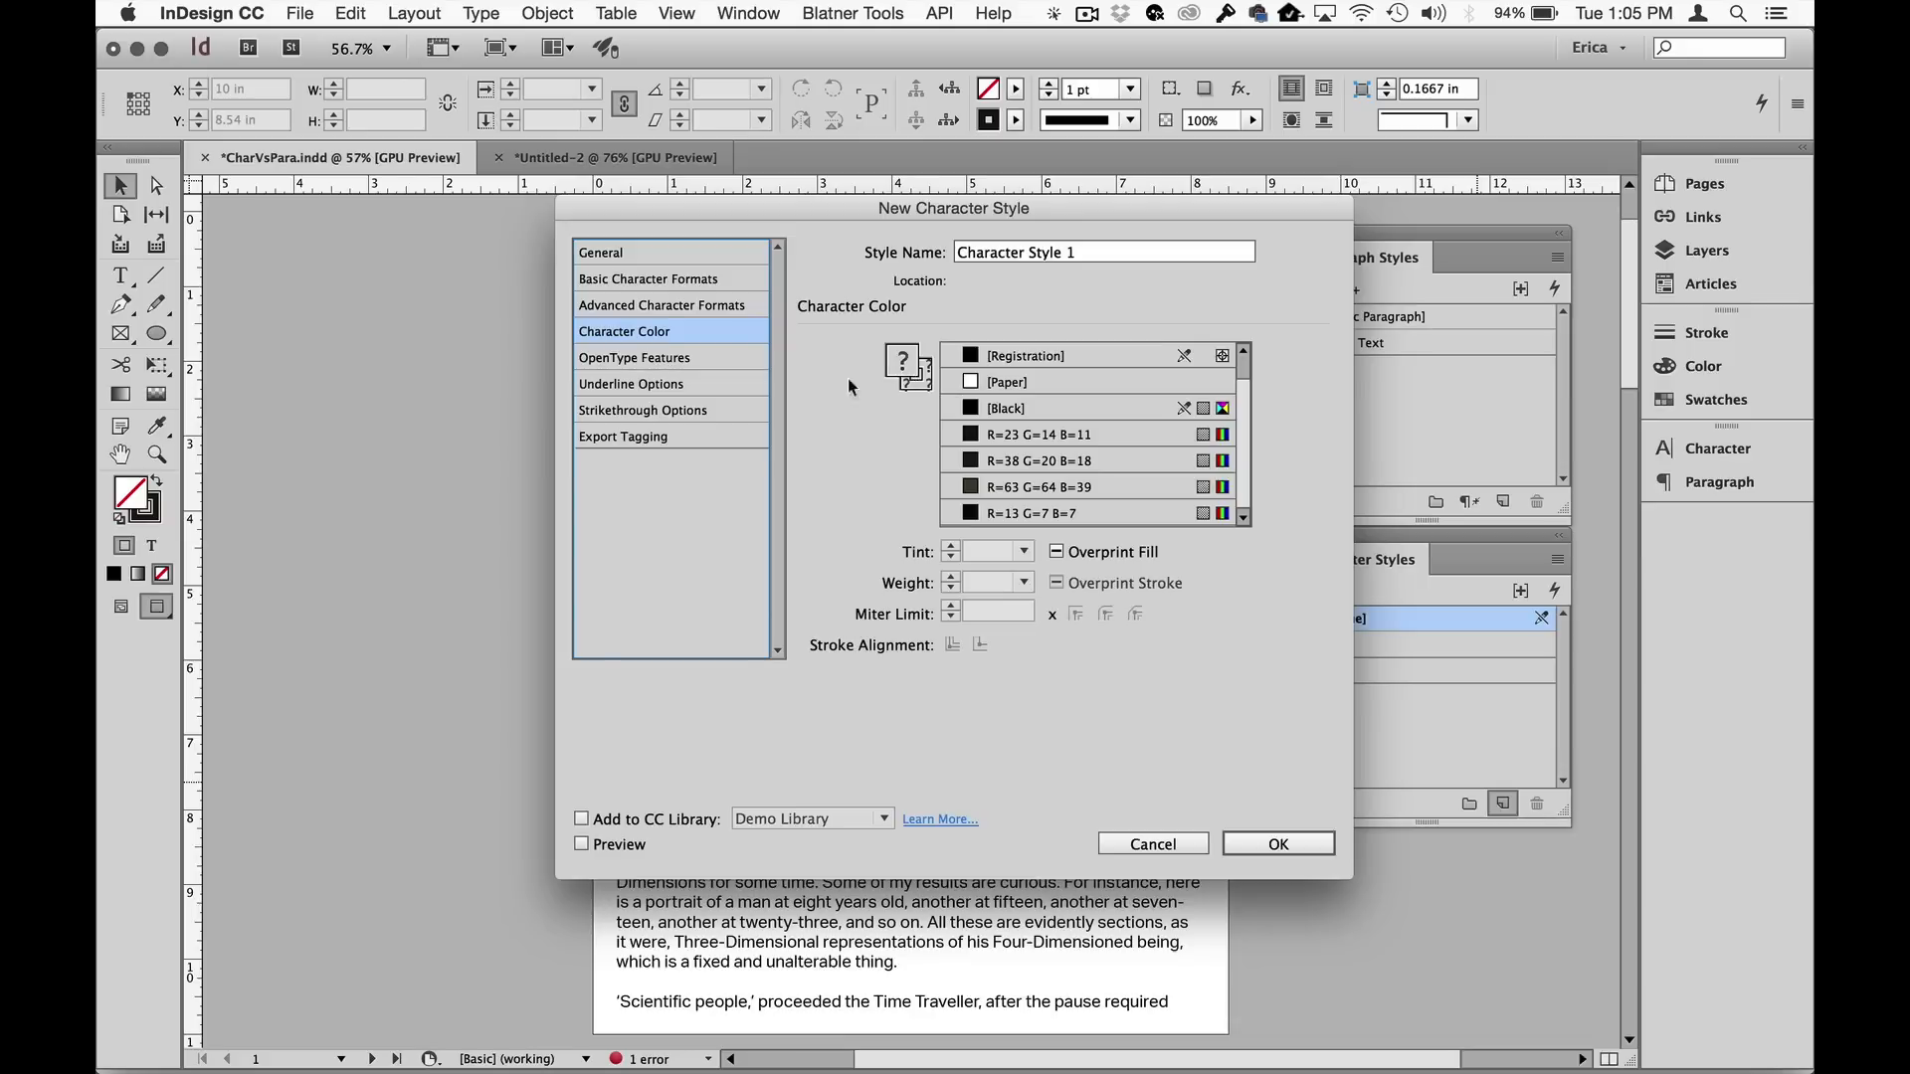
Assign the R=35 G=210 B=32 swatch as the new style's character color and name the style Green Text.
click(661, 360)
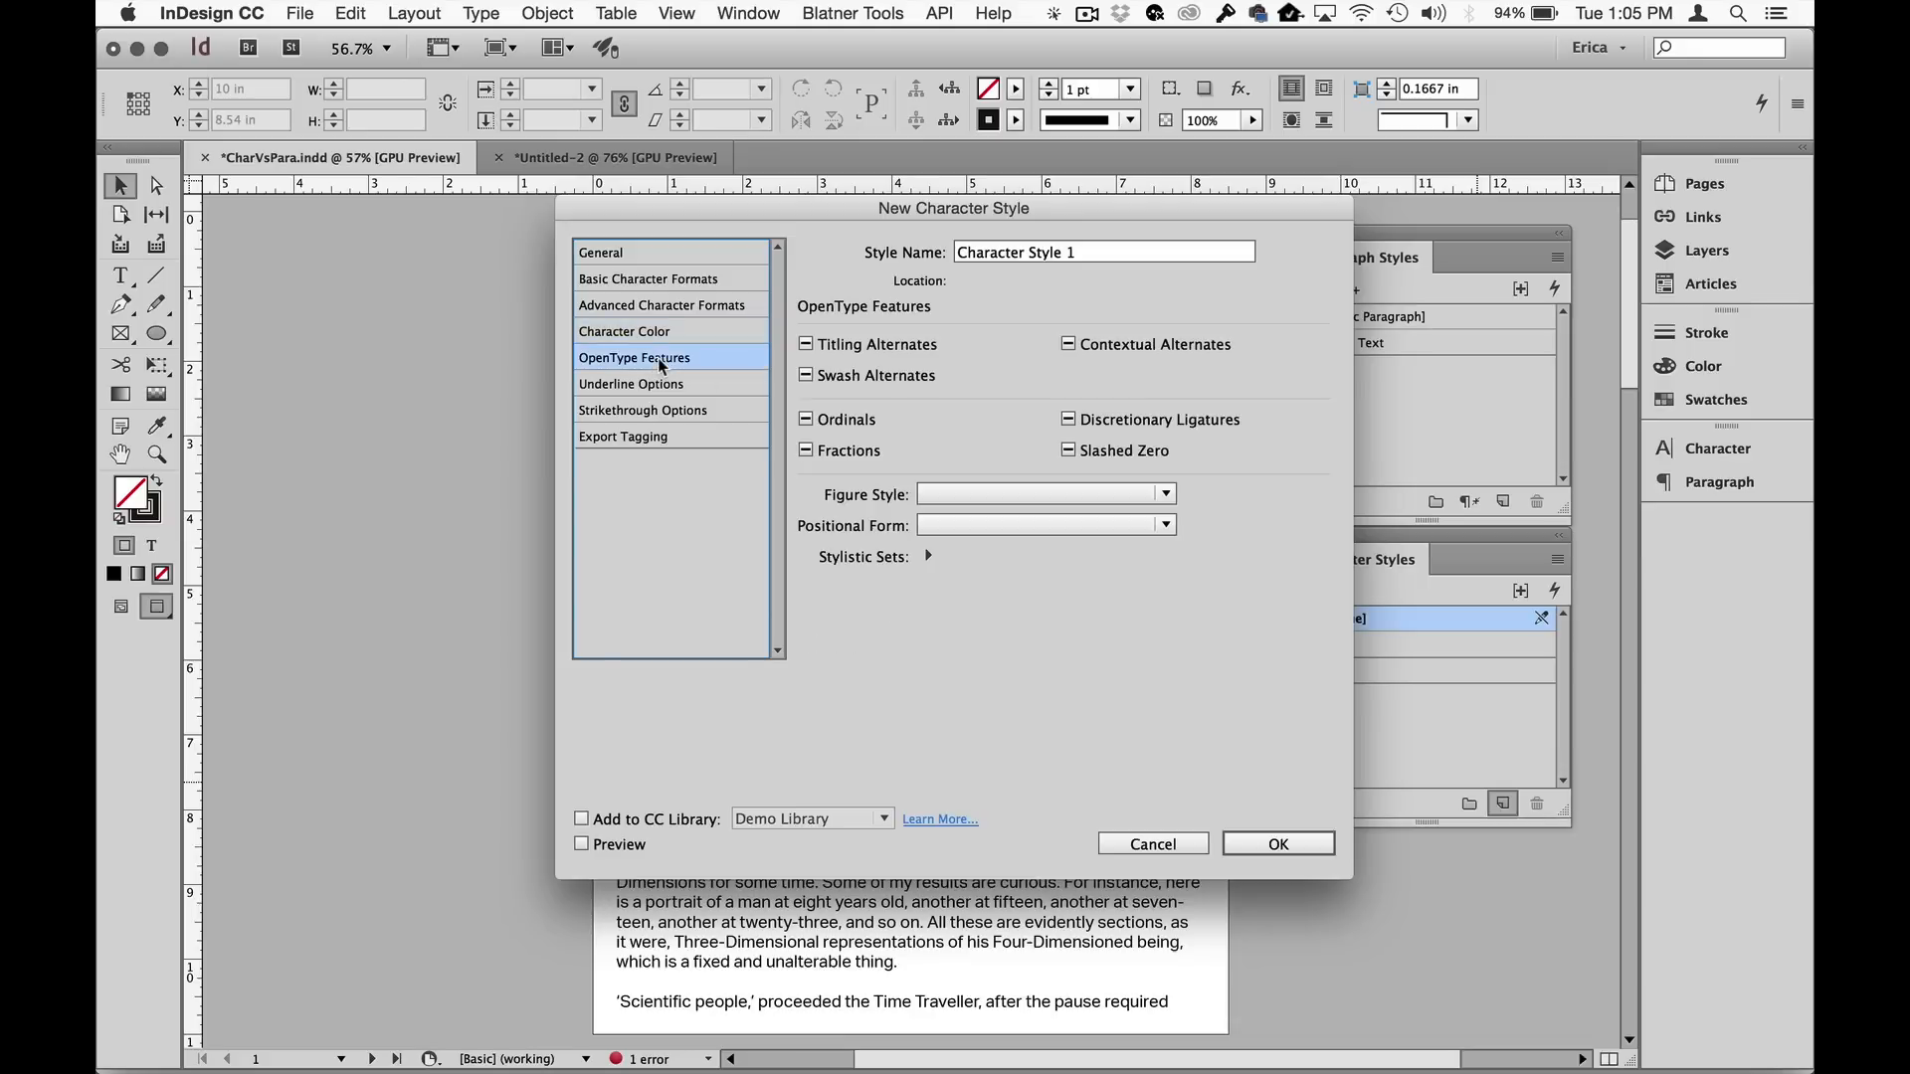
click(660, 332)
scroll(1068, 468, down, 1)
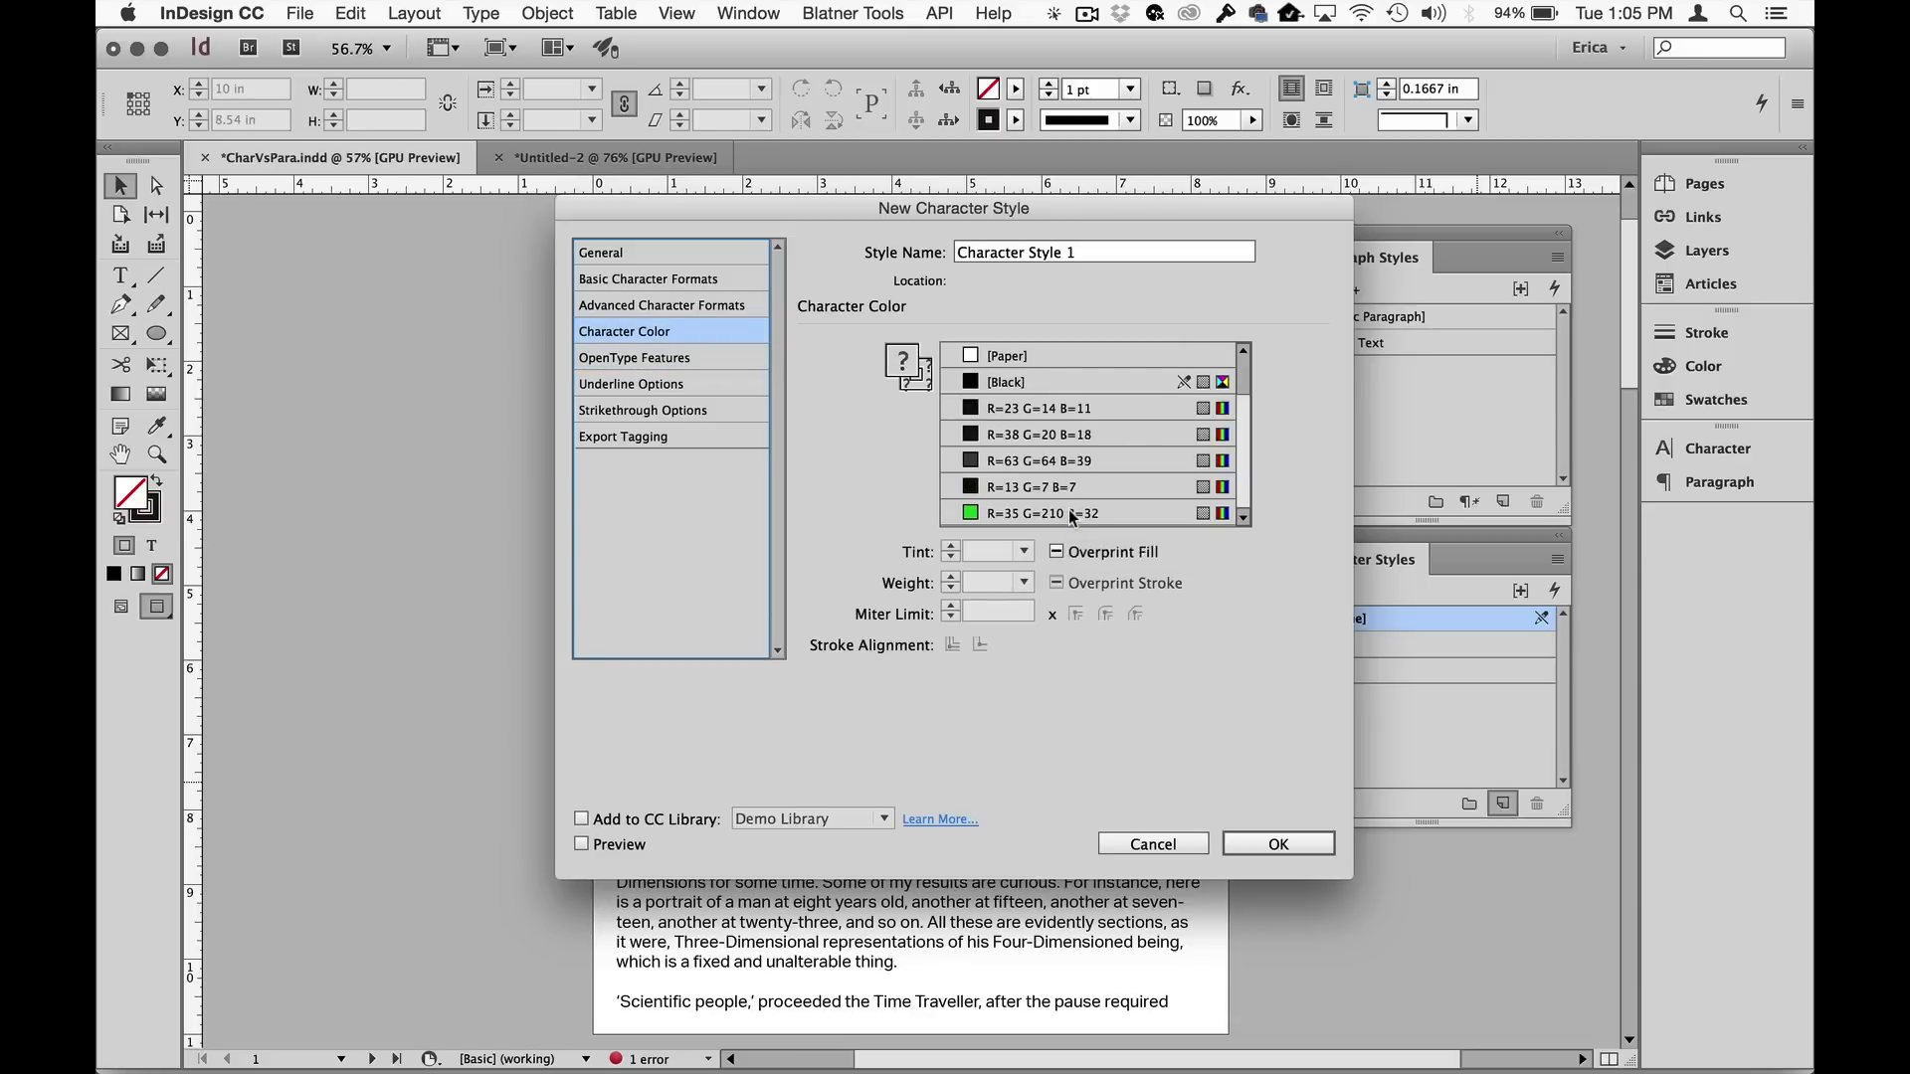
click(1071, 515)
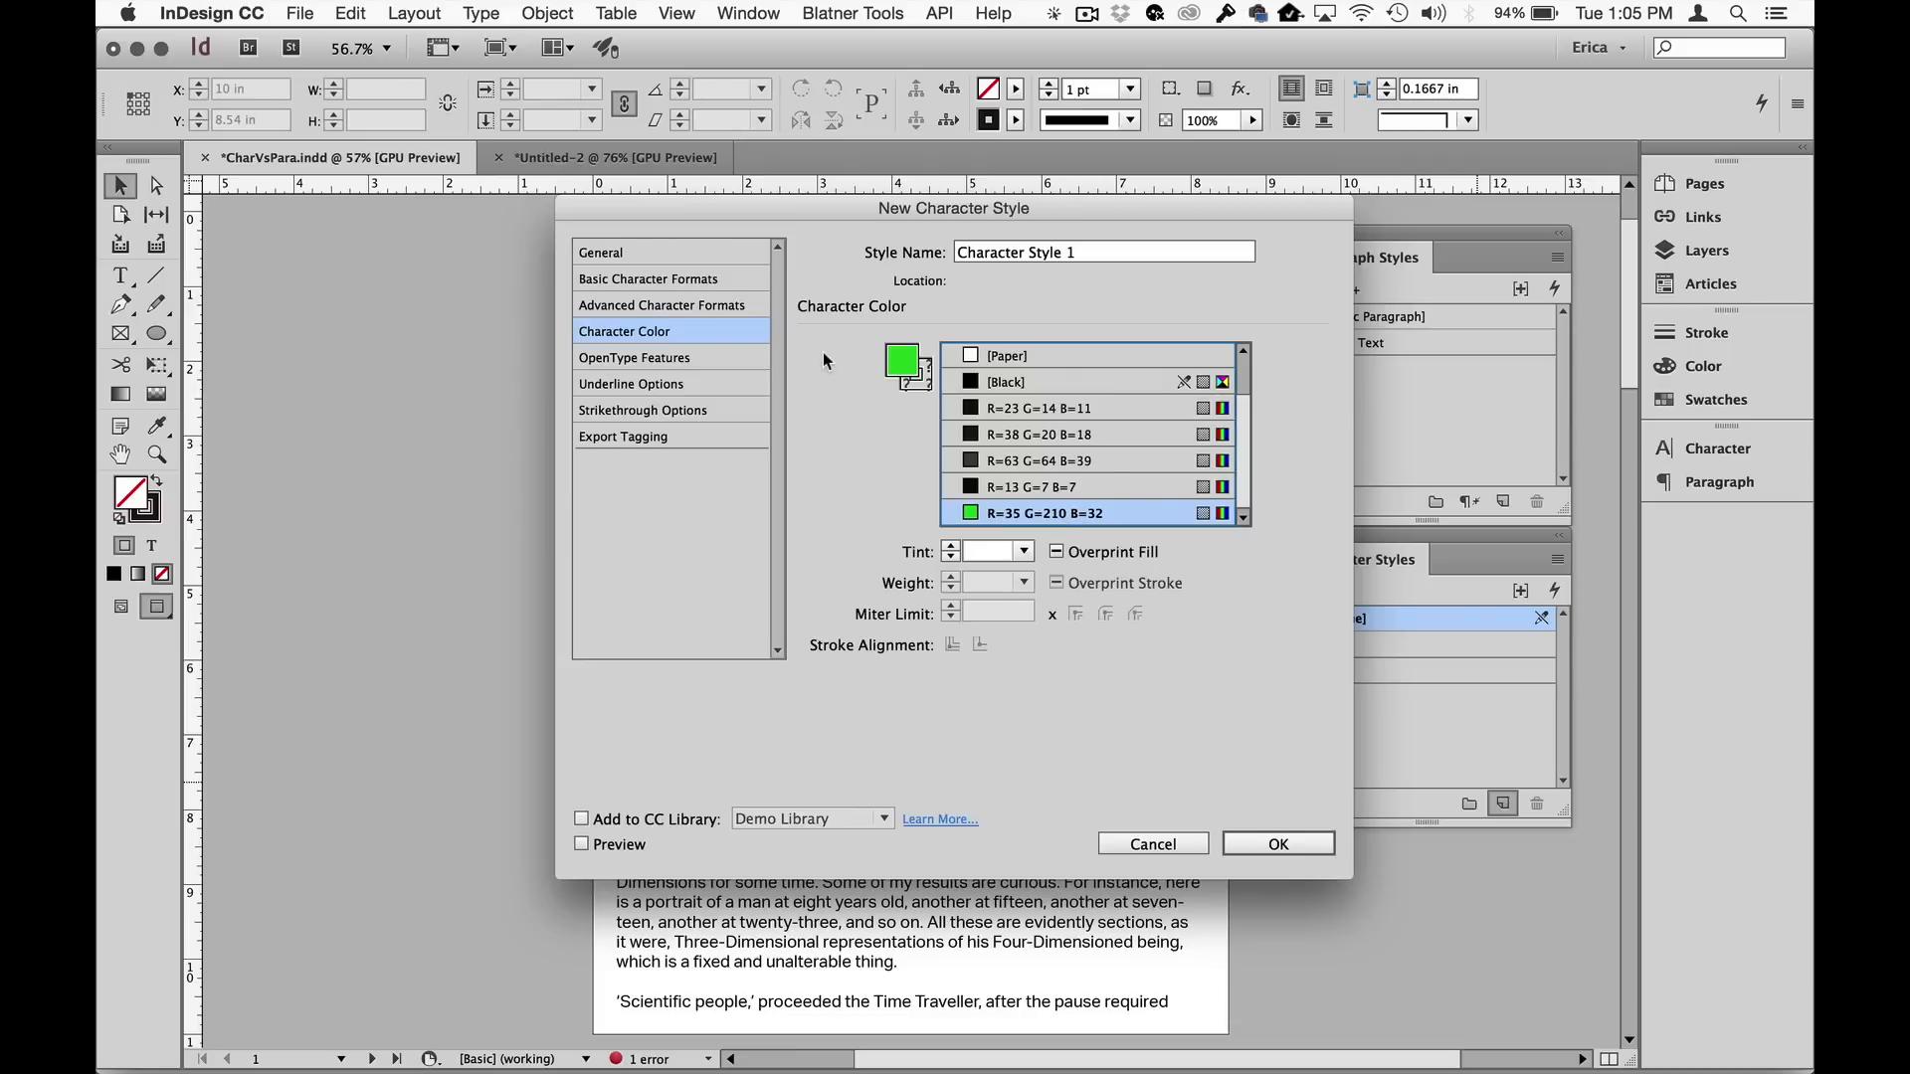
triple_click(1099, 257)
text(G)
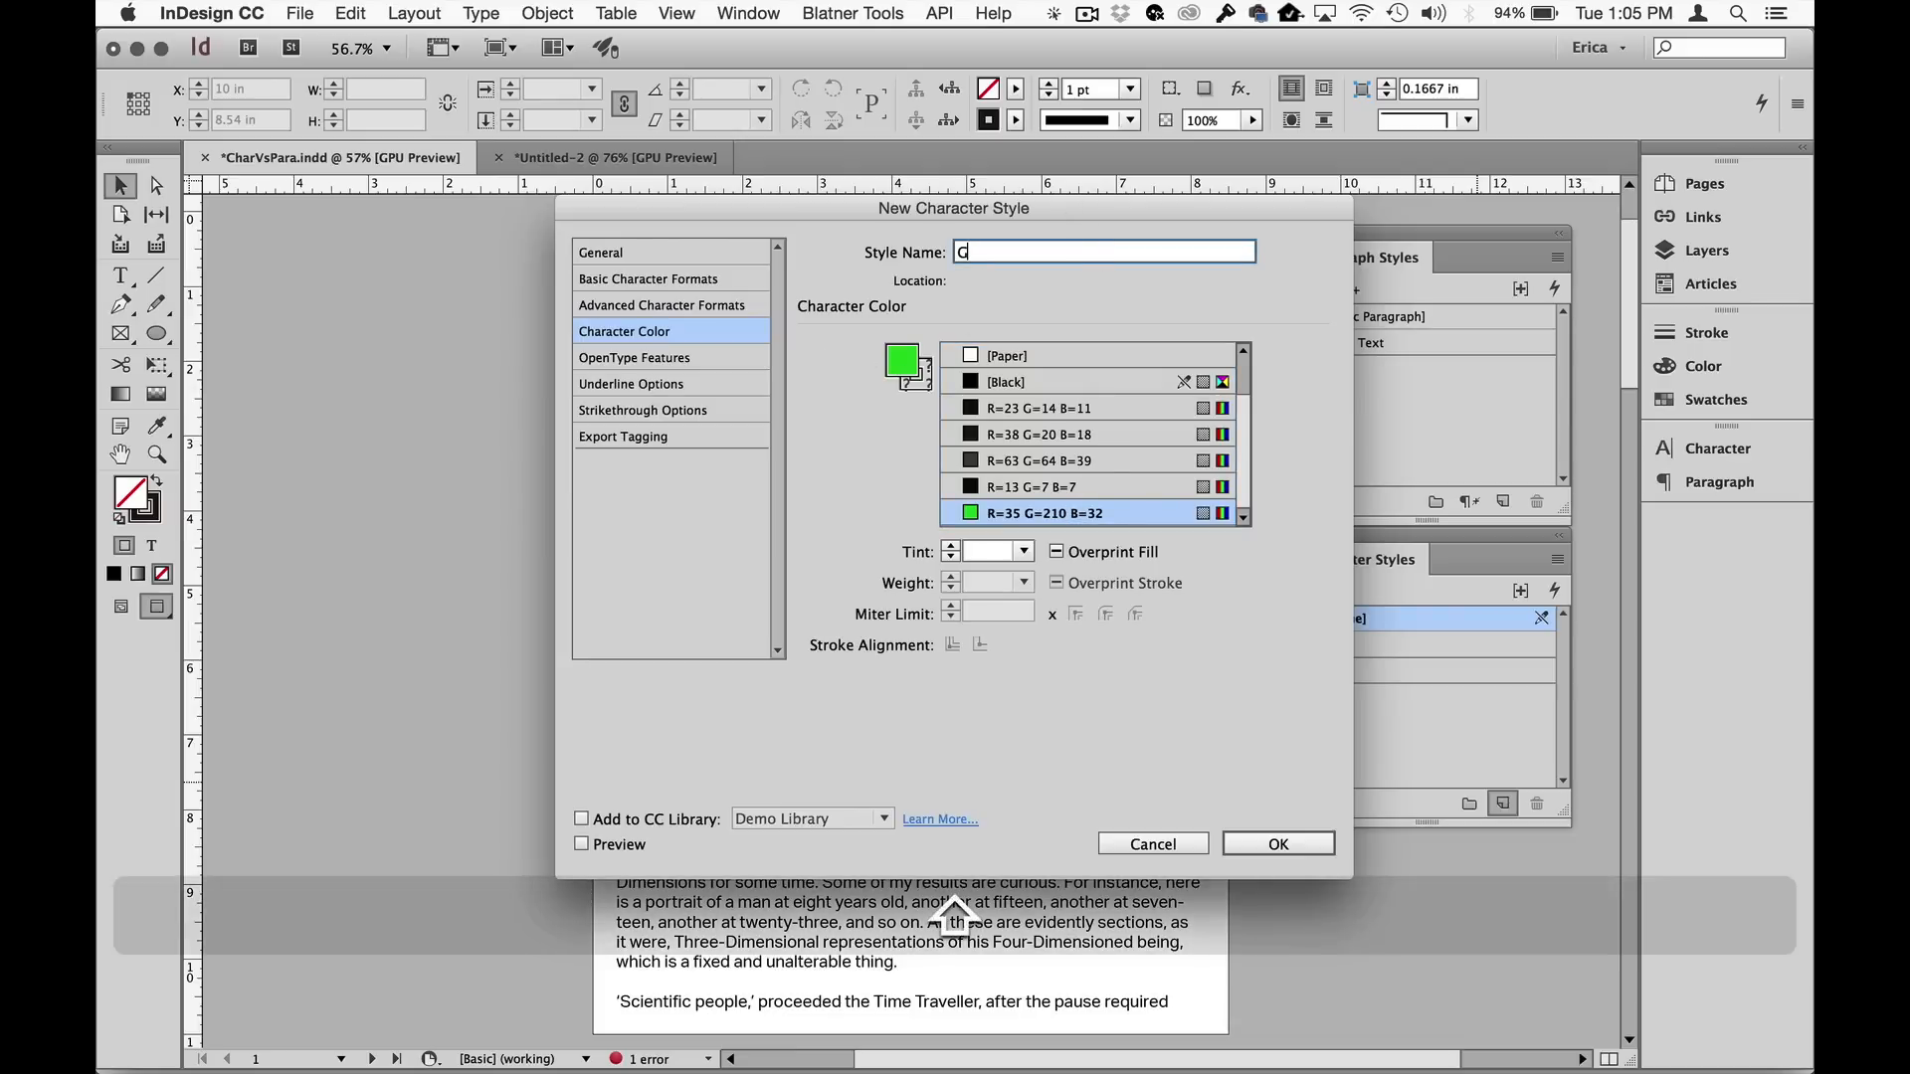
text(reen Text)
key(Return)
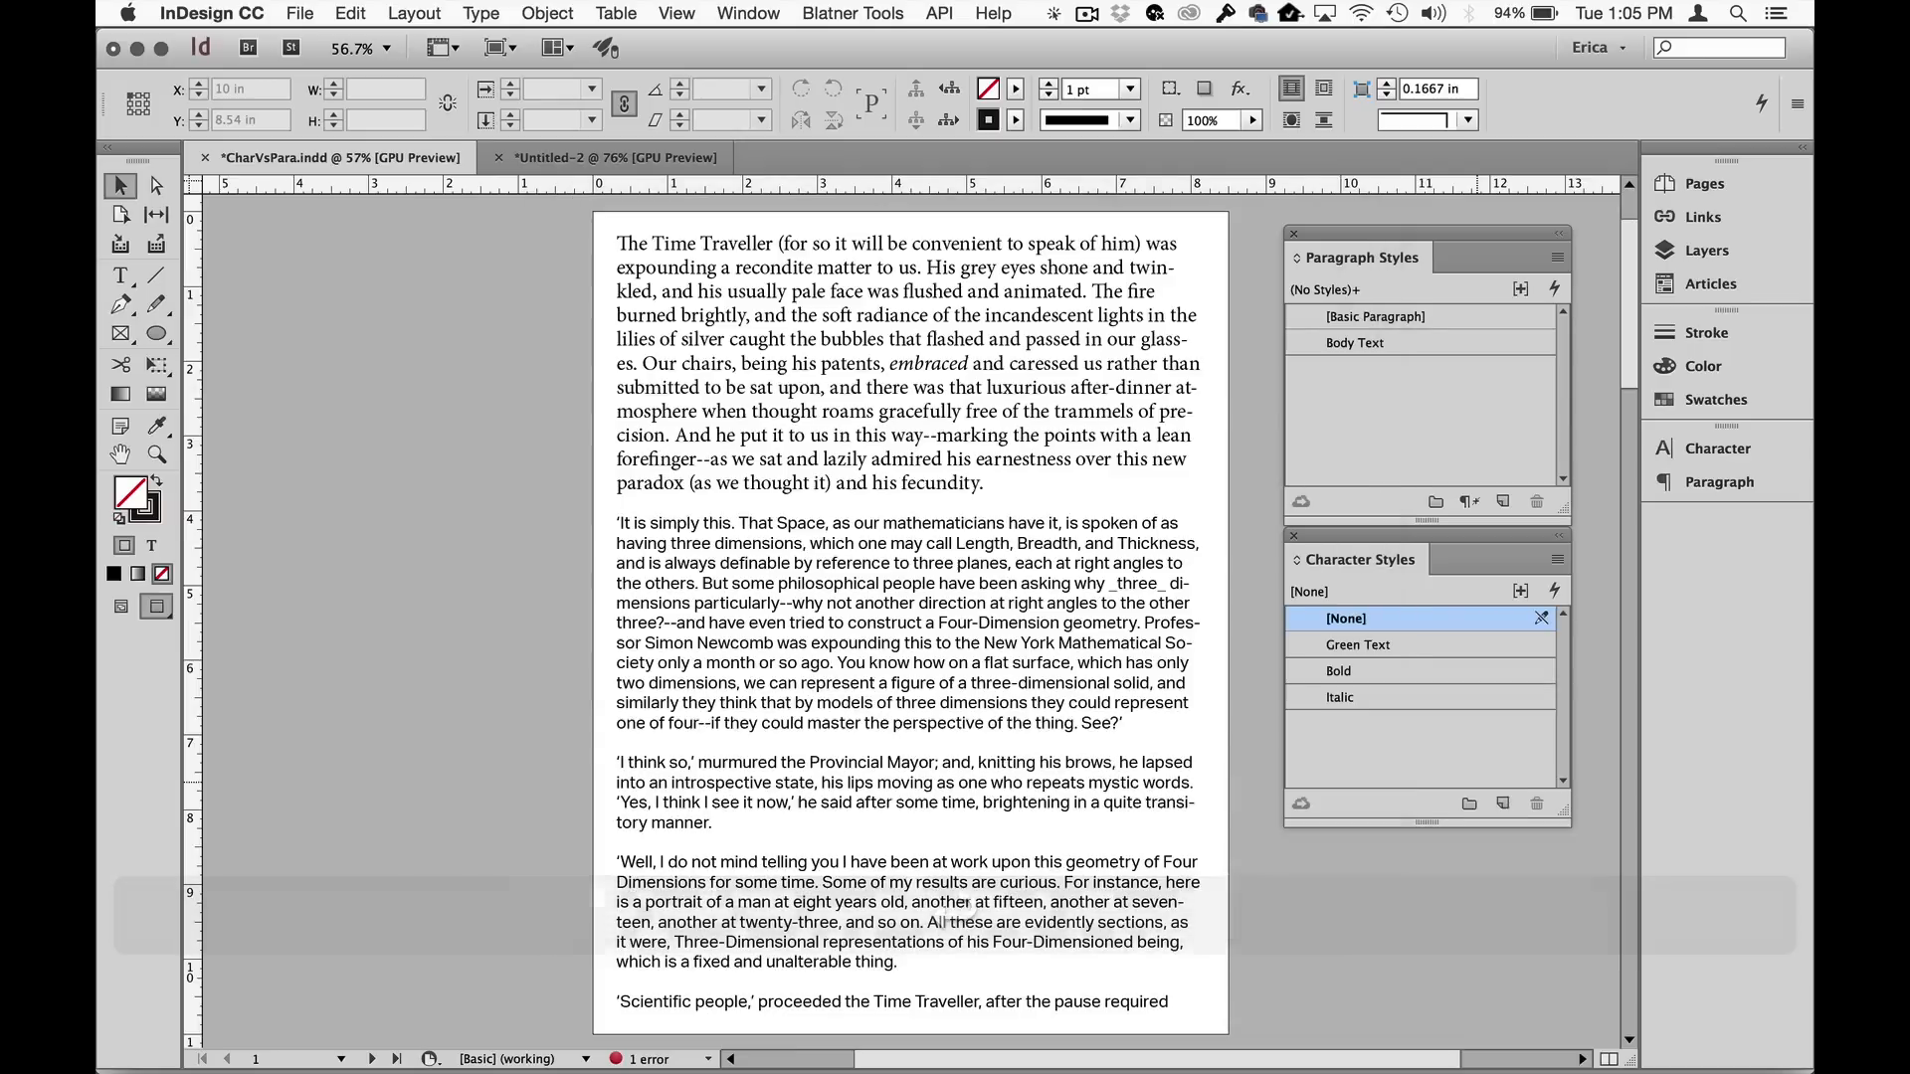
Apply the Green Text character style to the word "trammels" in the first paragraph and end the text selection.
double_click(1017, 422)
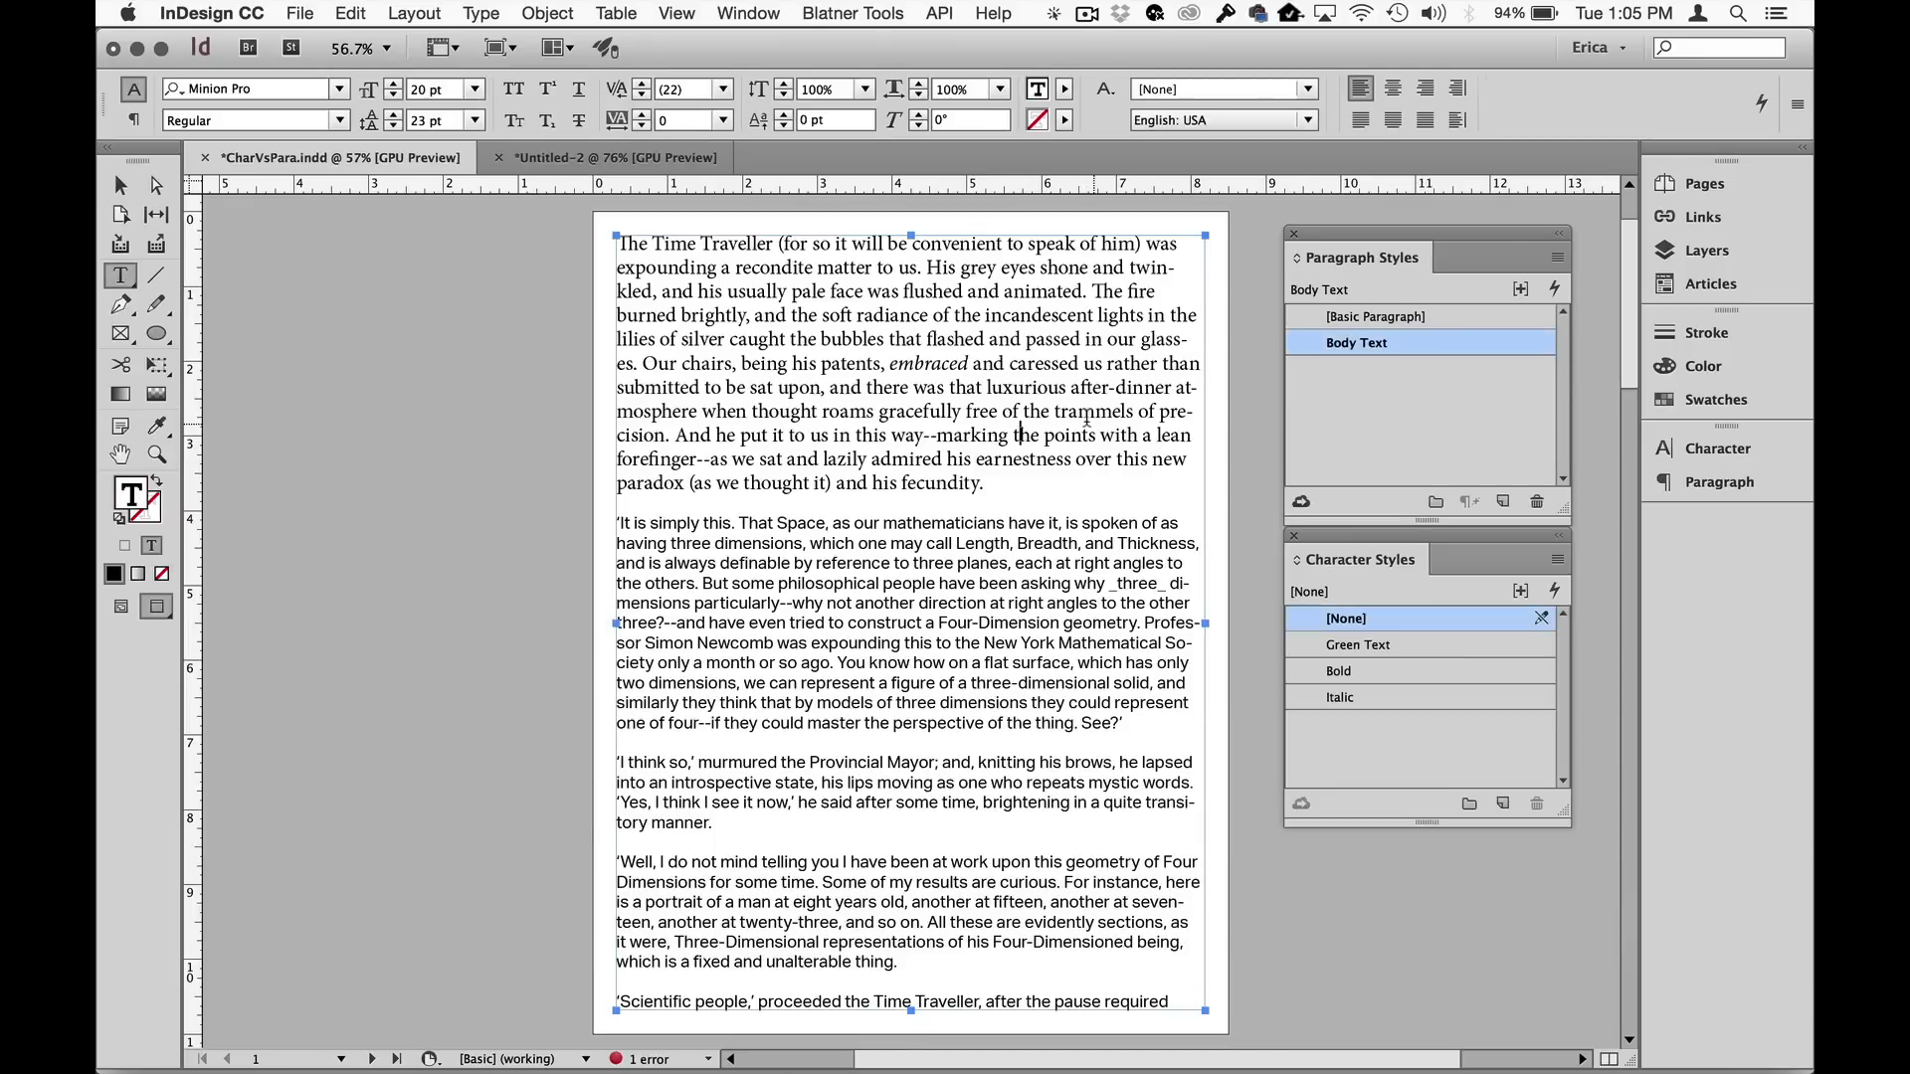
double_click(1089, 413)
click(1364, 647)
click(1086, 582)
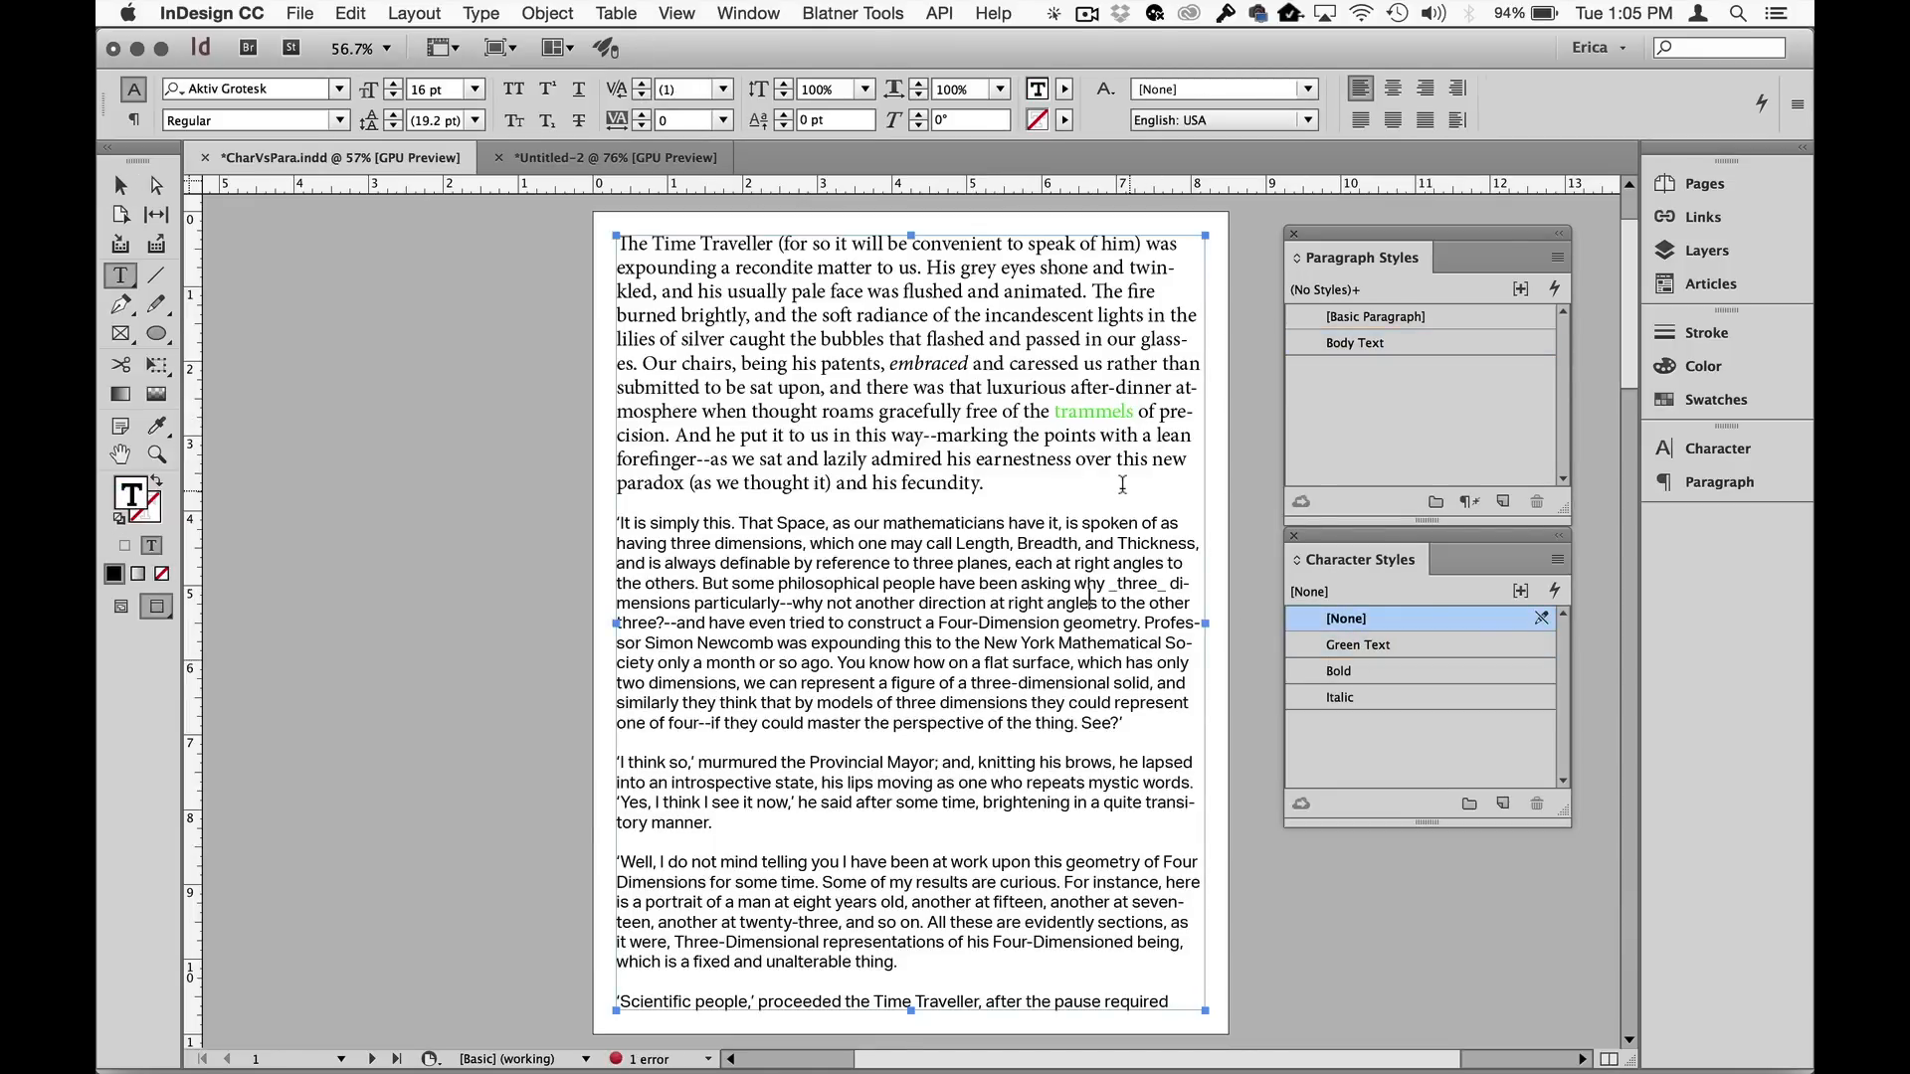
key(Escape)
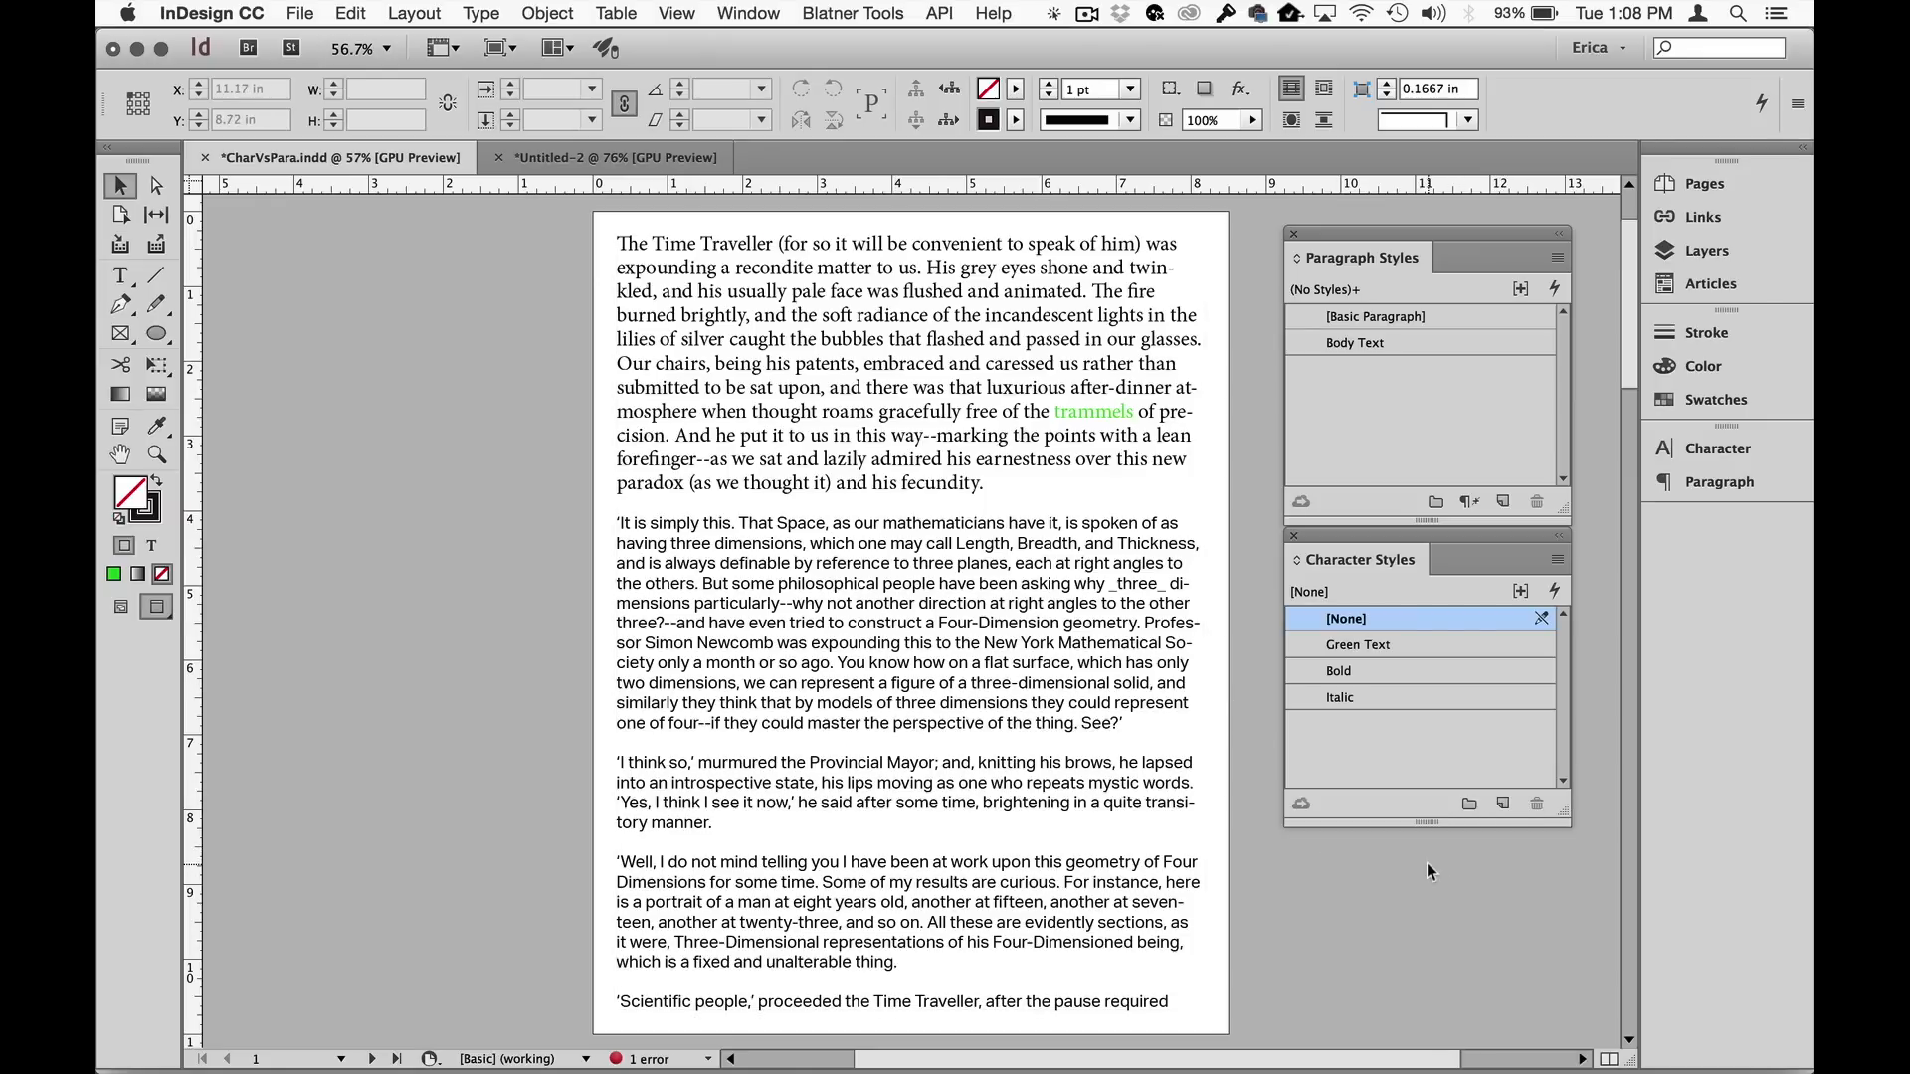
Create a character style named Dingbats that defines only the font family as Zapf Dingbats.
alt+click(1504, 802)
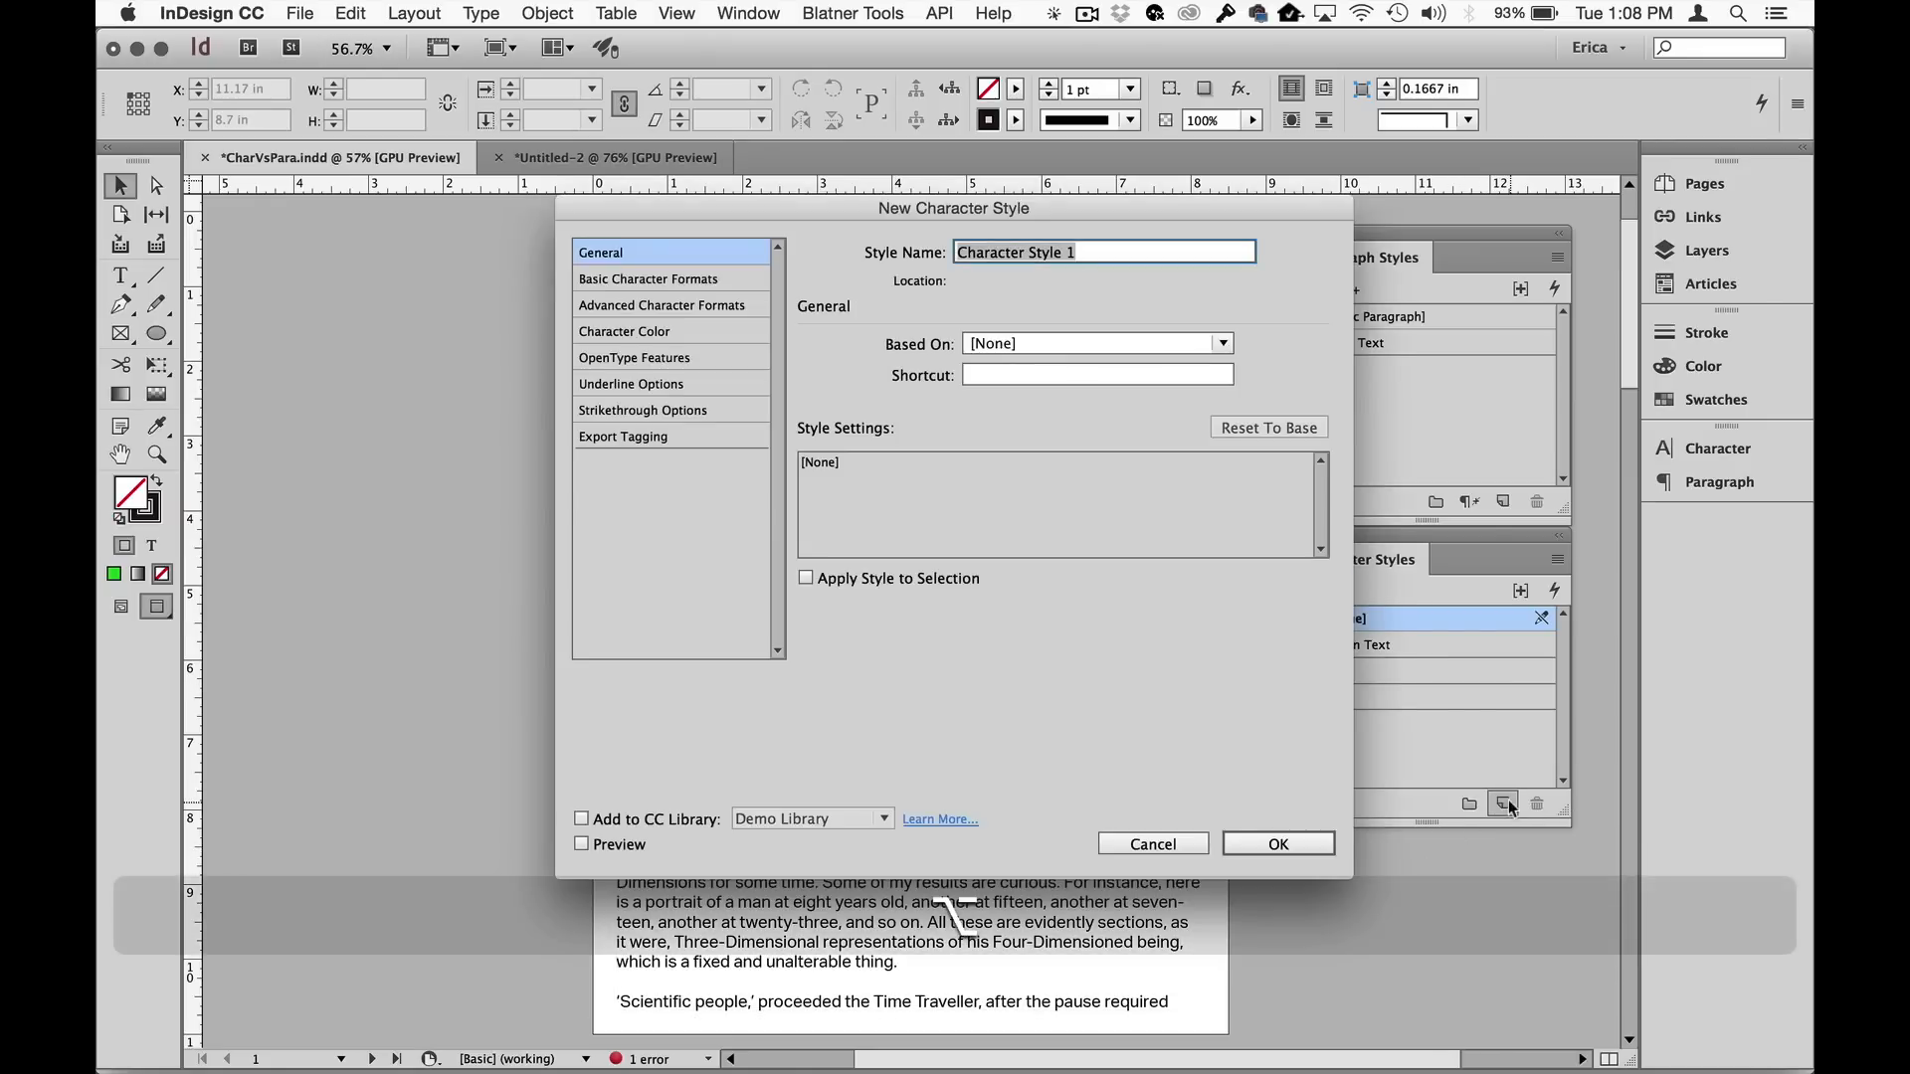
text(Dingbat)
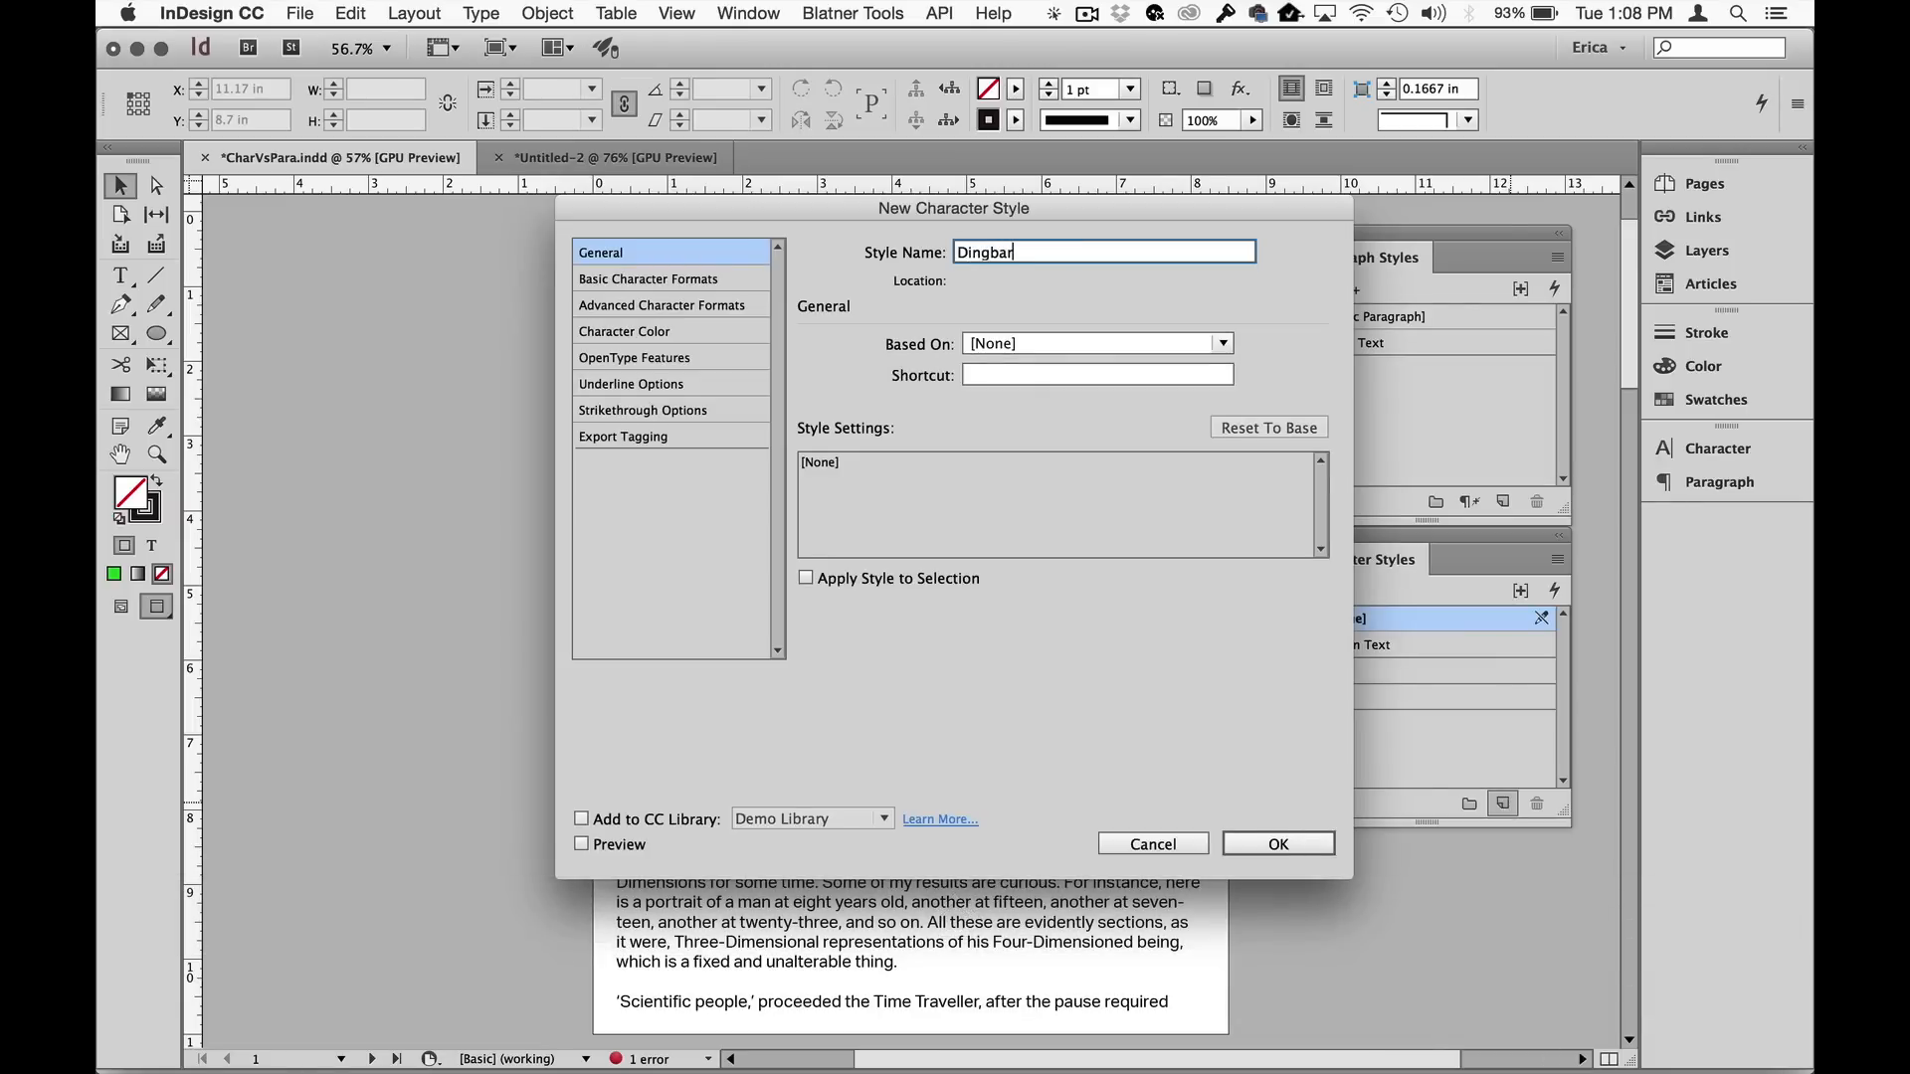
text(s)
click(701, 281)
click(1031, 356)
text(Z)
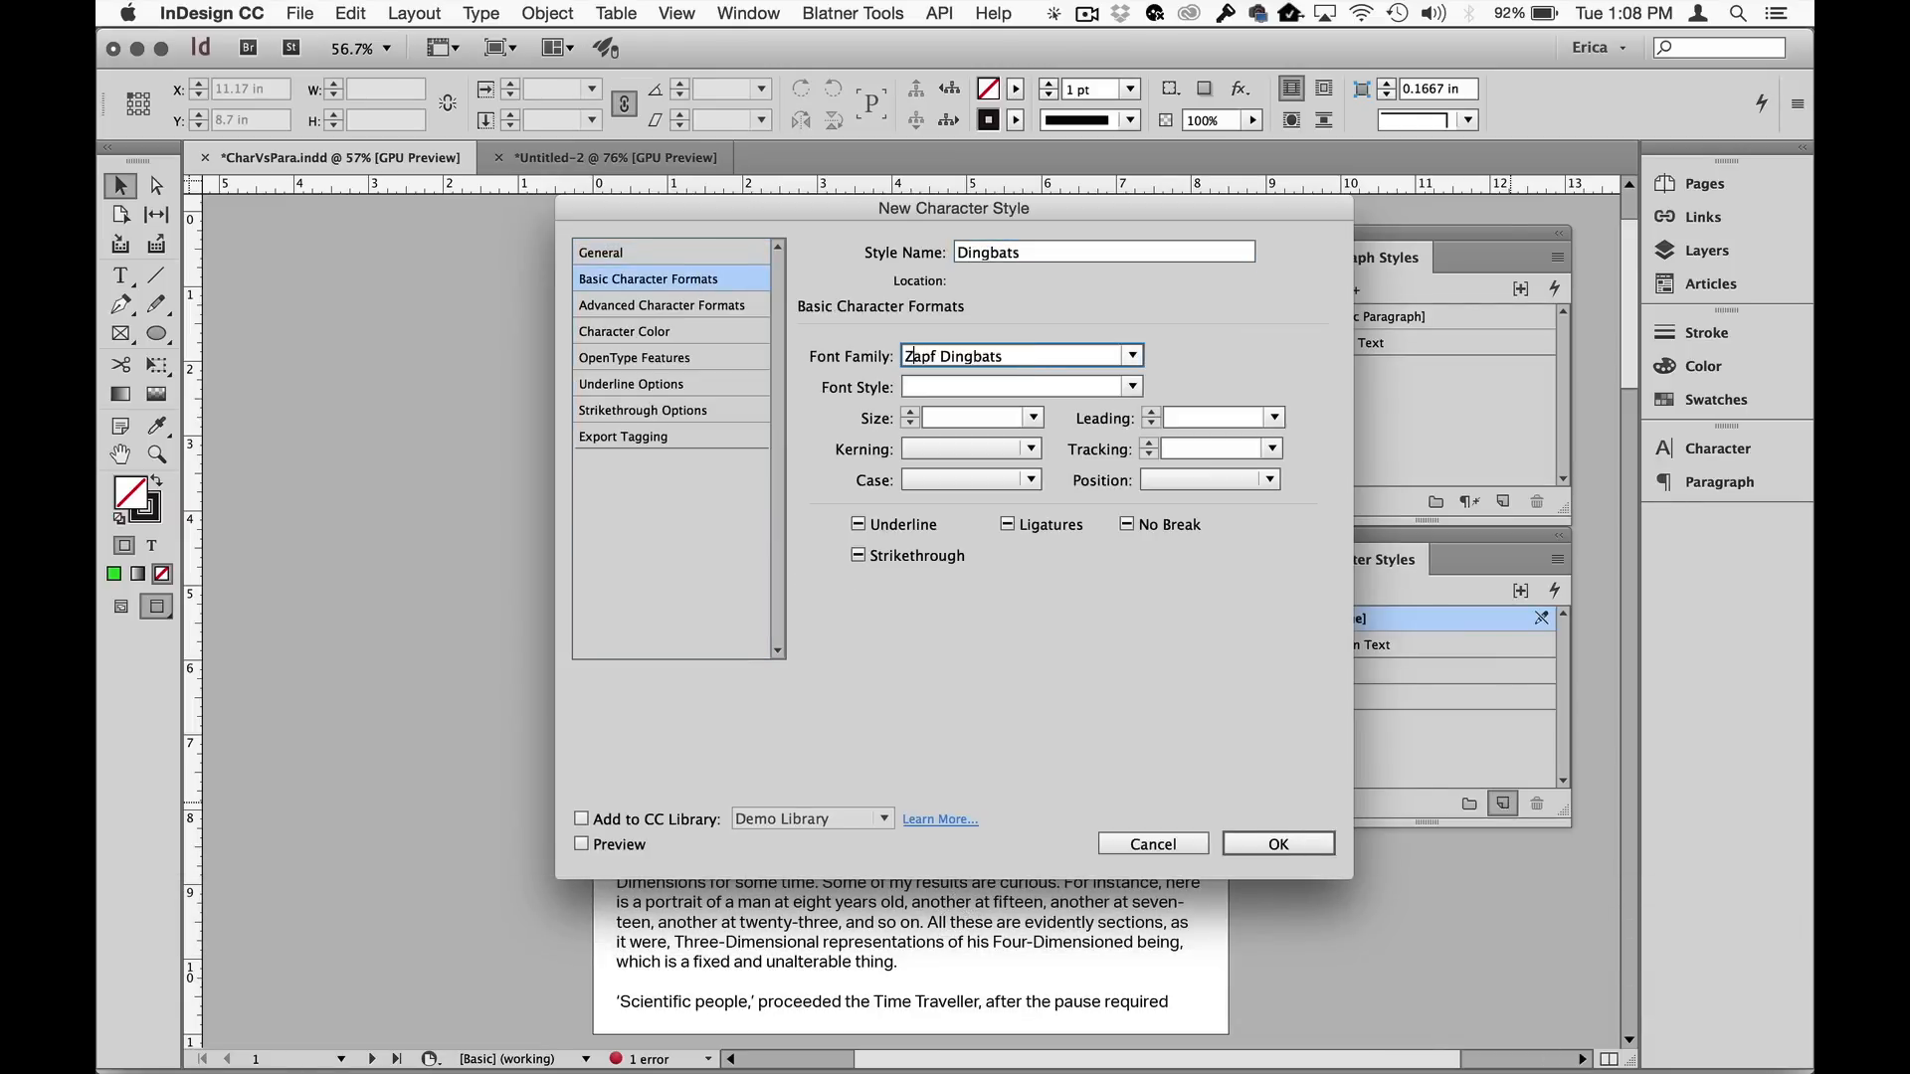
click(1279, 844)
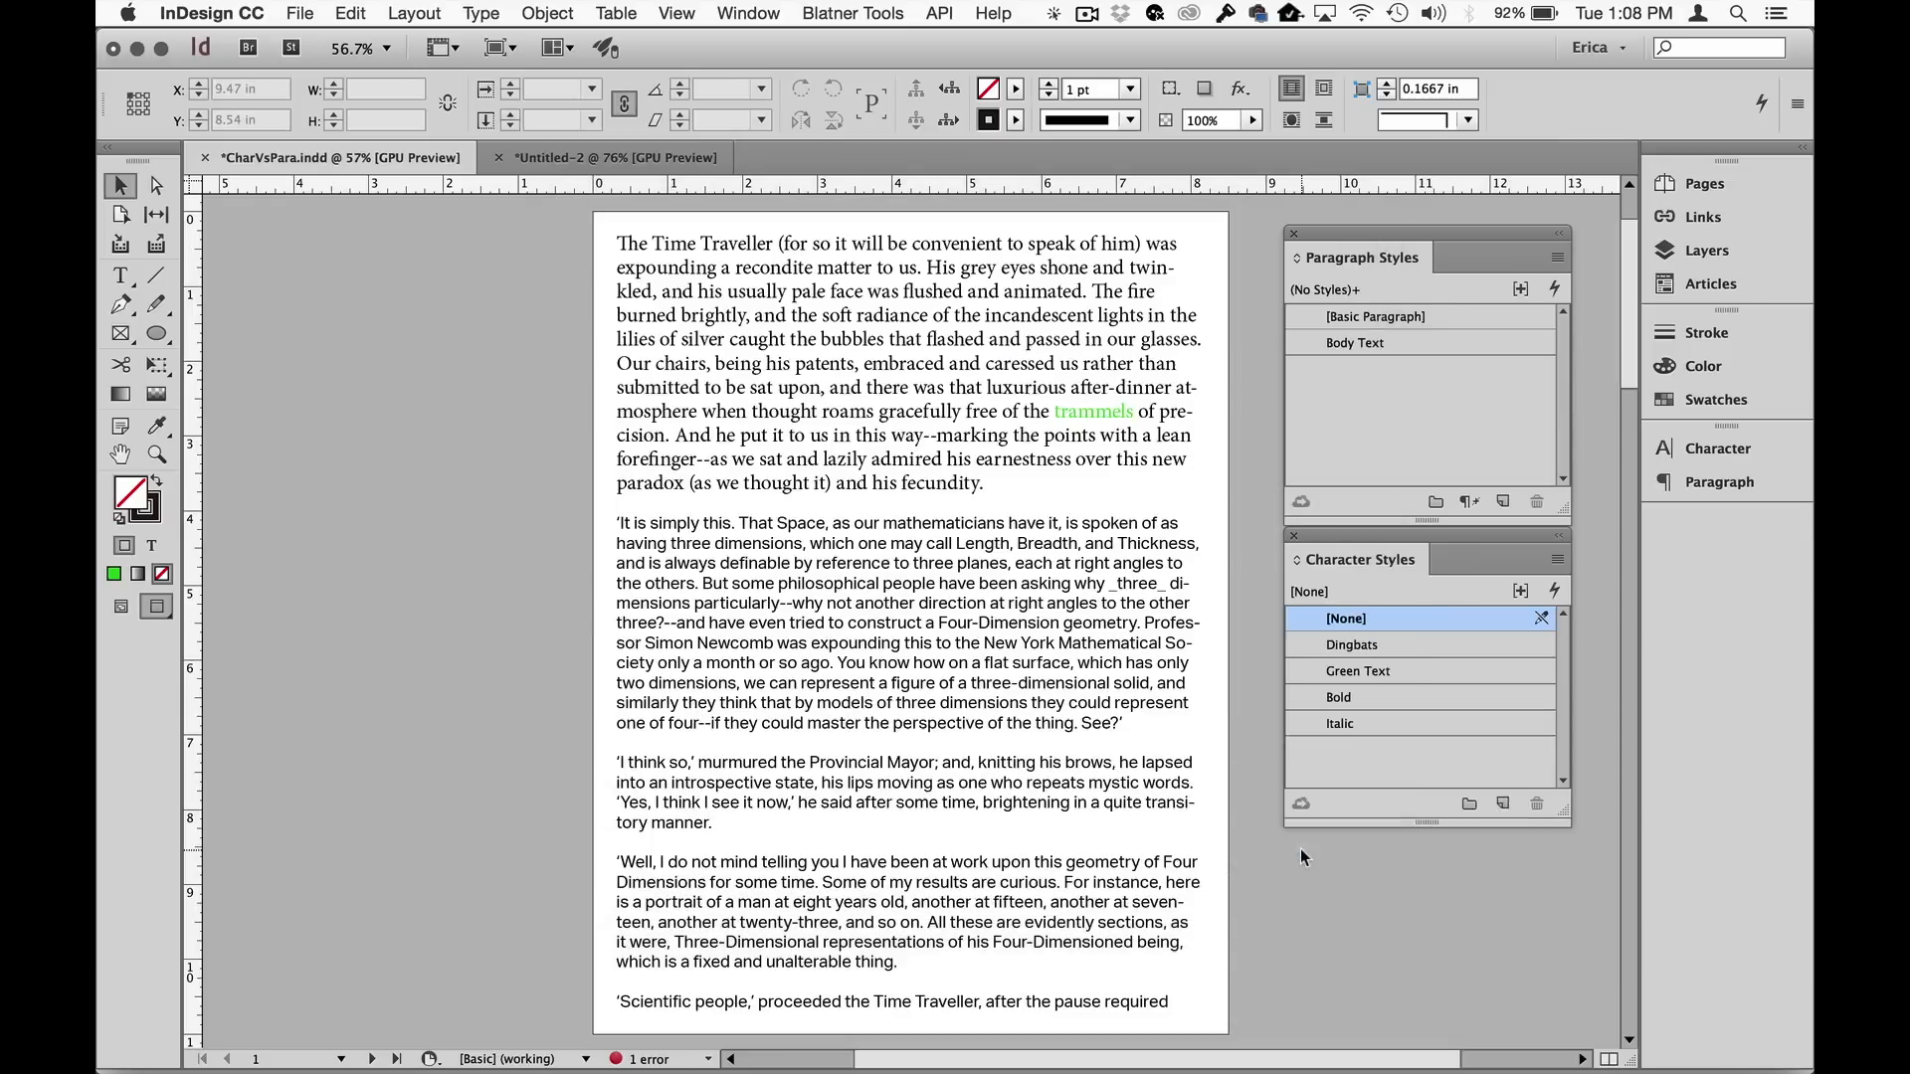
Insert a 4 at the start of the first paragraph, apply the Dingbats character style to it, and deselect everything.
double_click(700, 356)
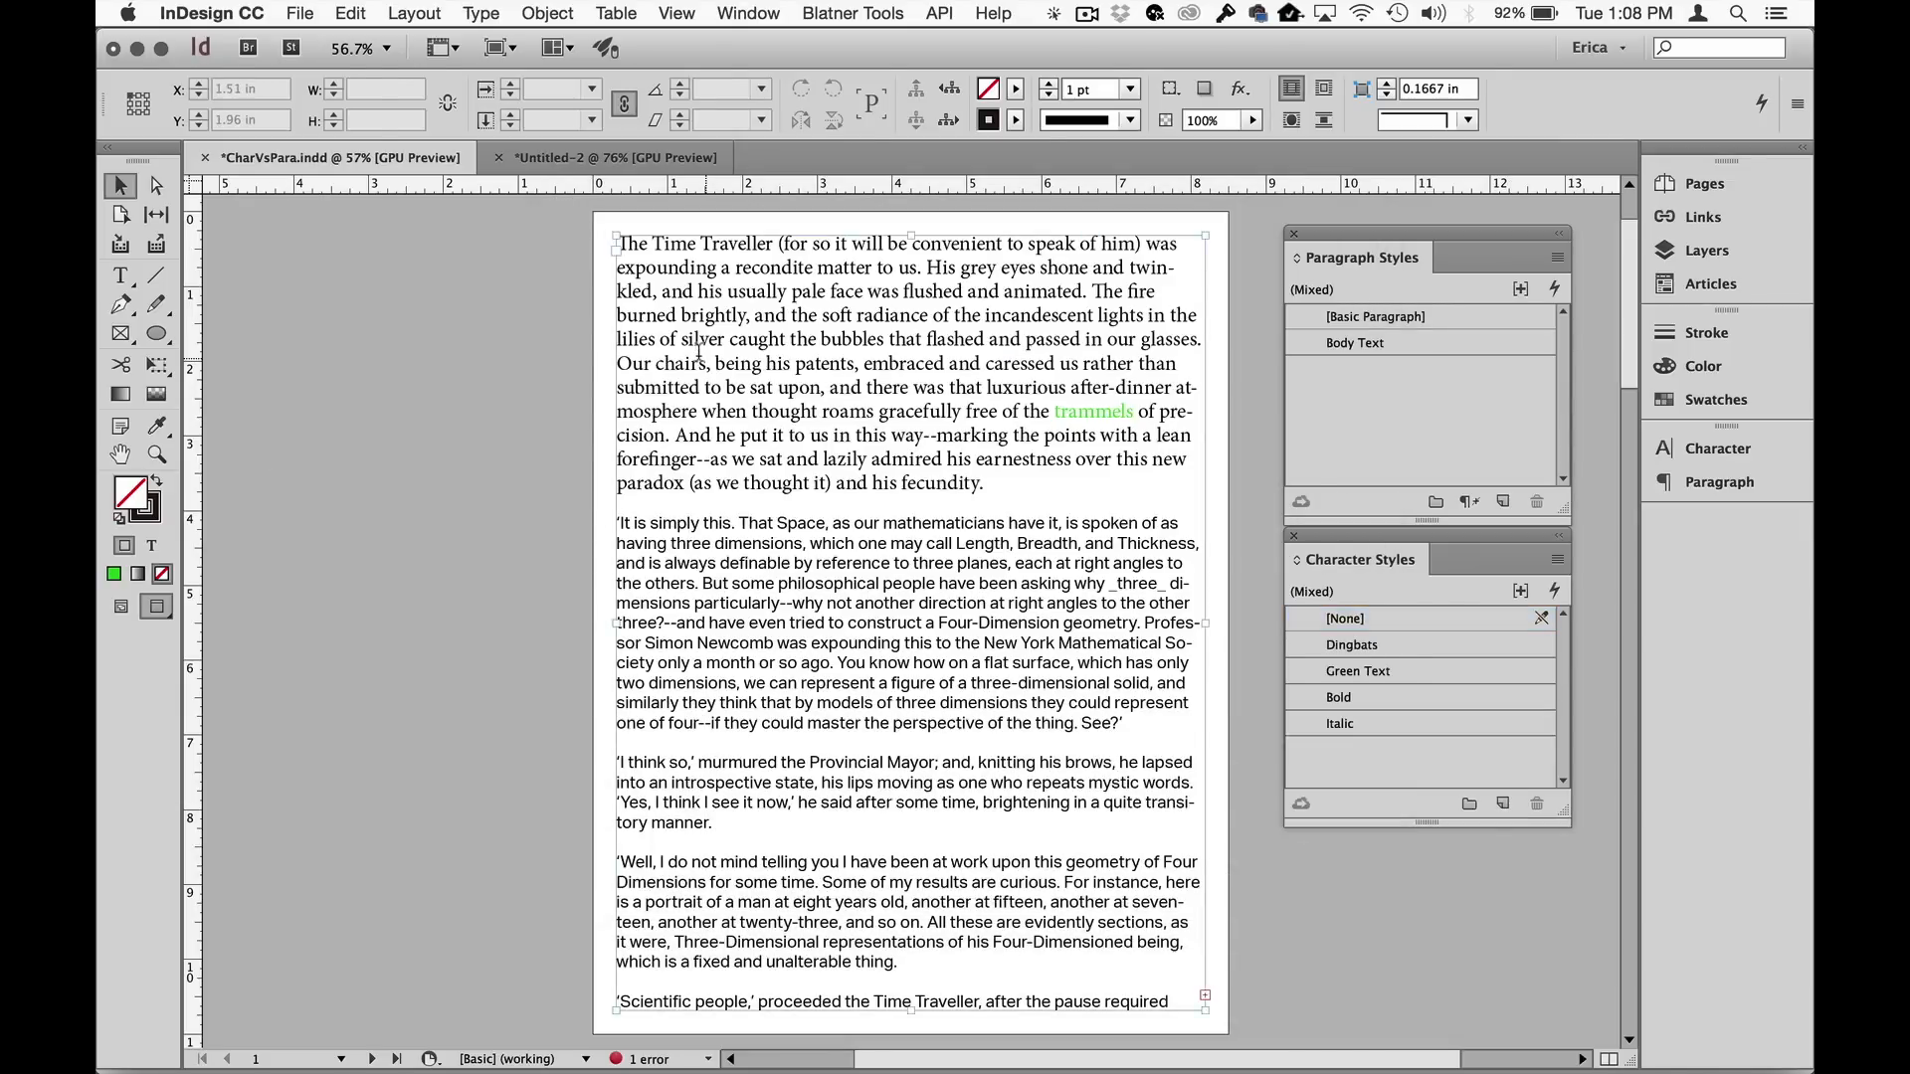
click(610, 241)
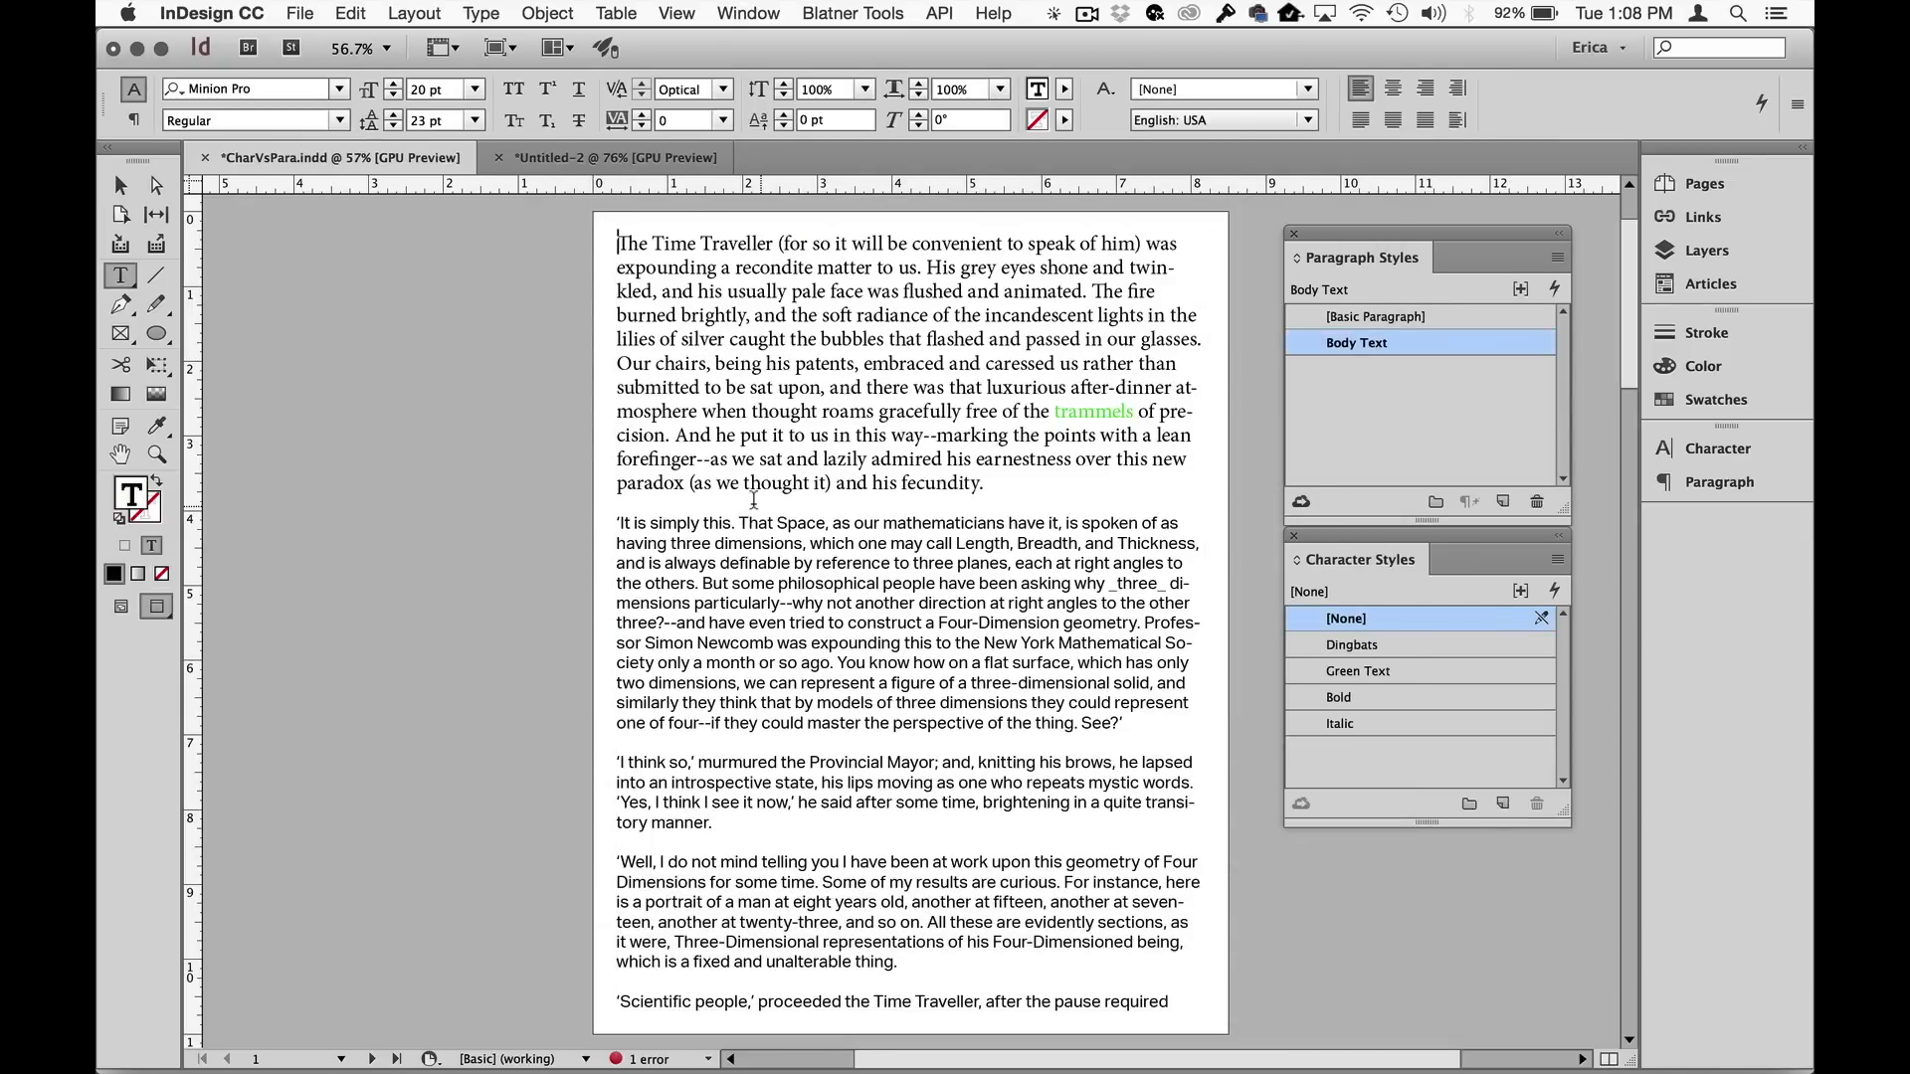
text(4)
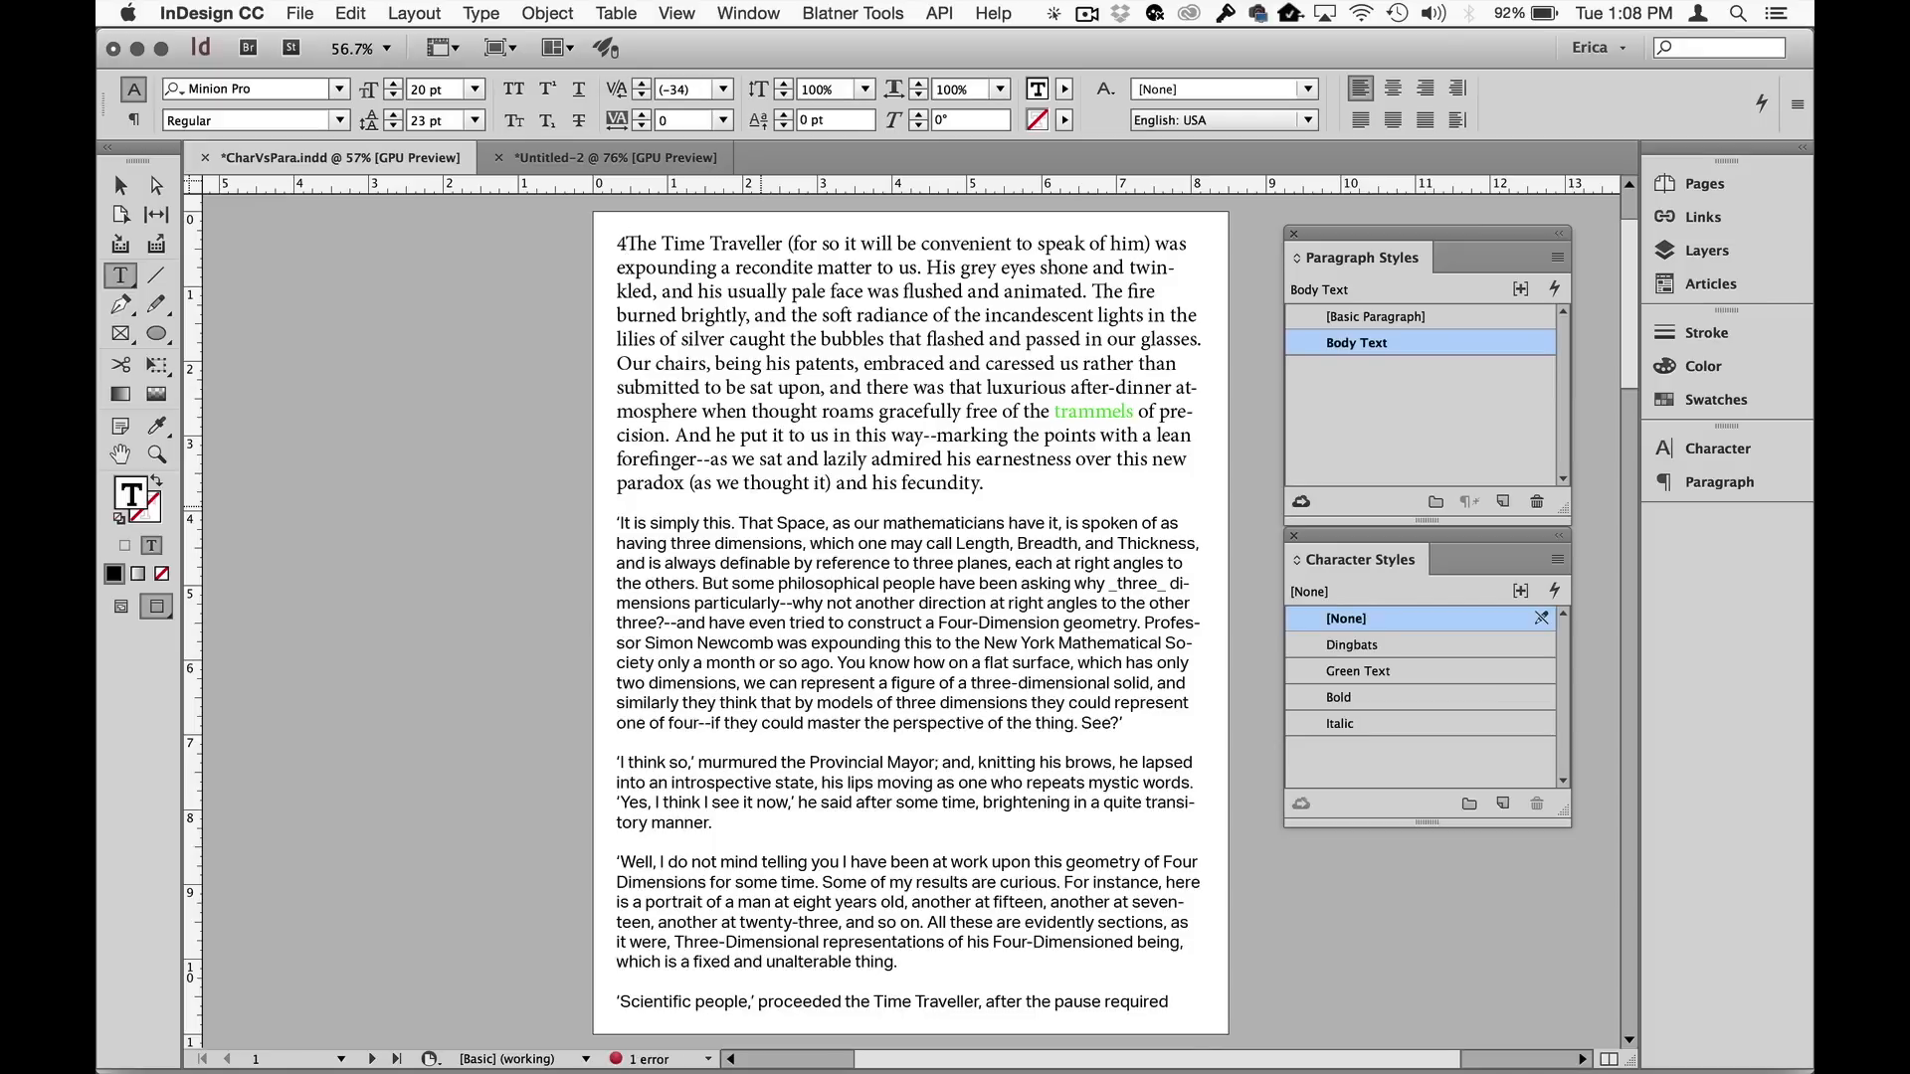
drag(611, 242, 627, 242)
click(1401, 646)
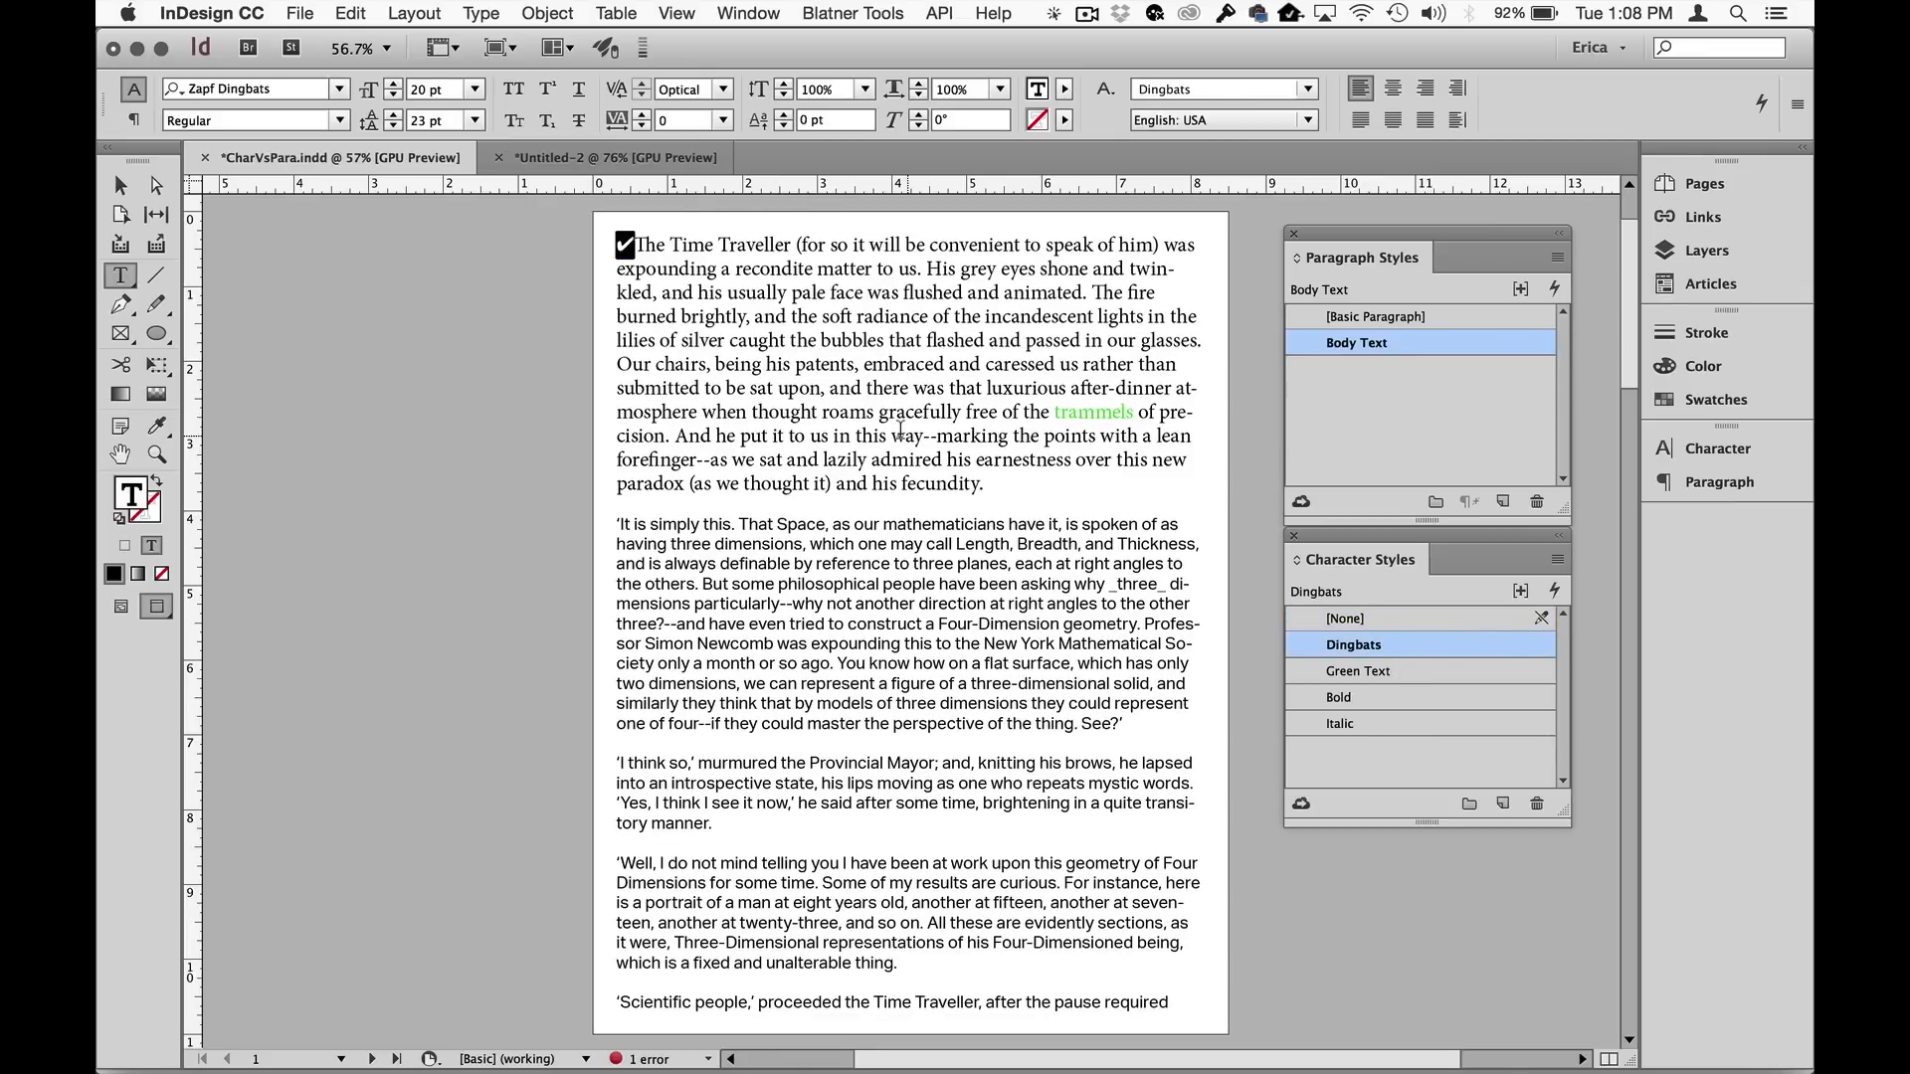
click(675, 266)
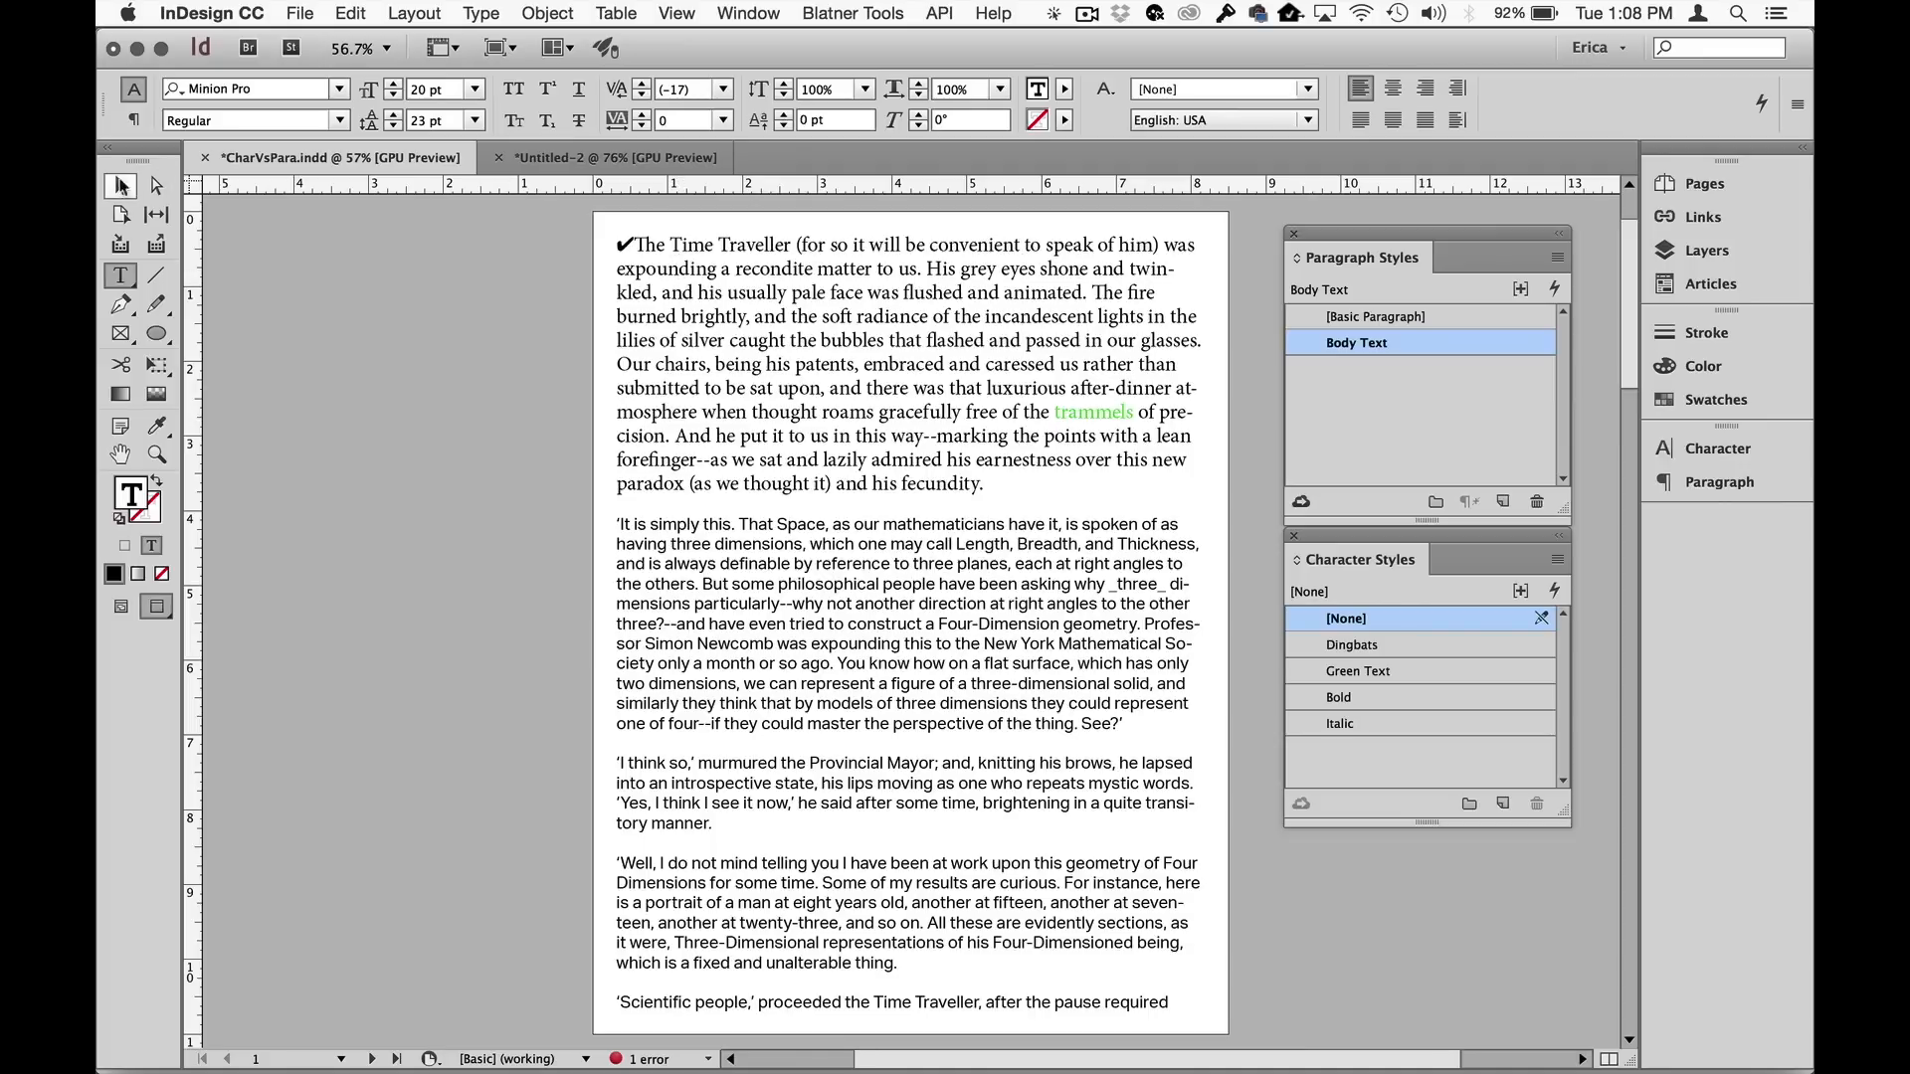
click(117, 186)
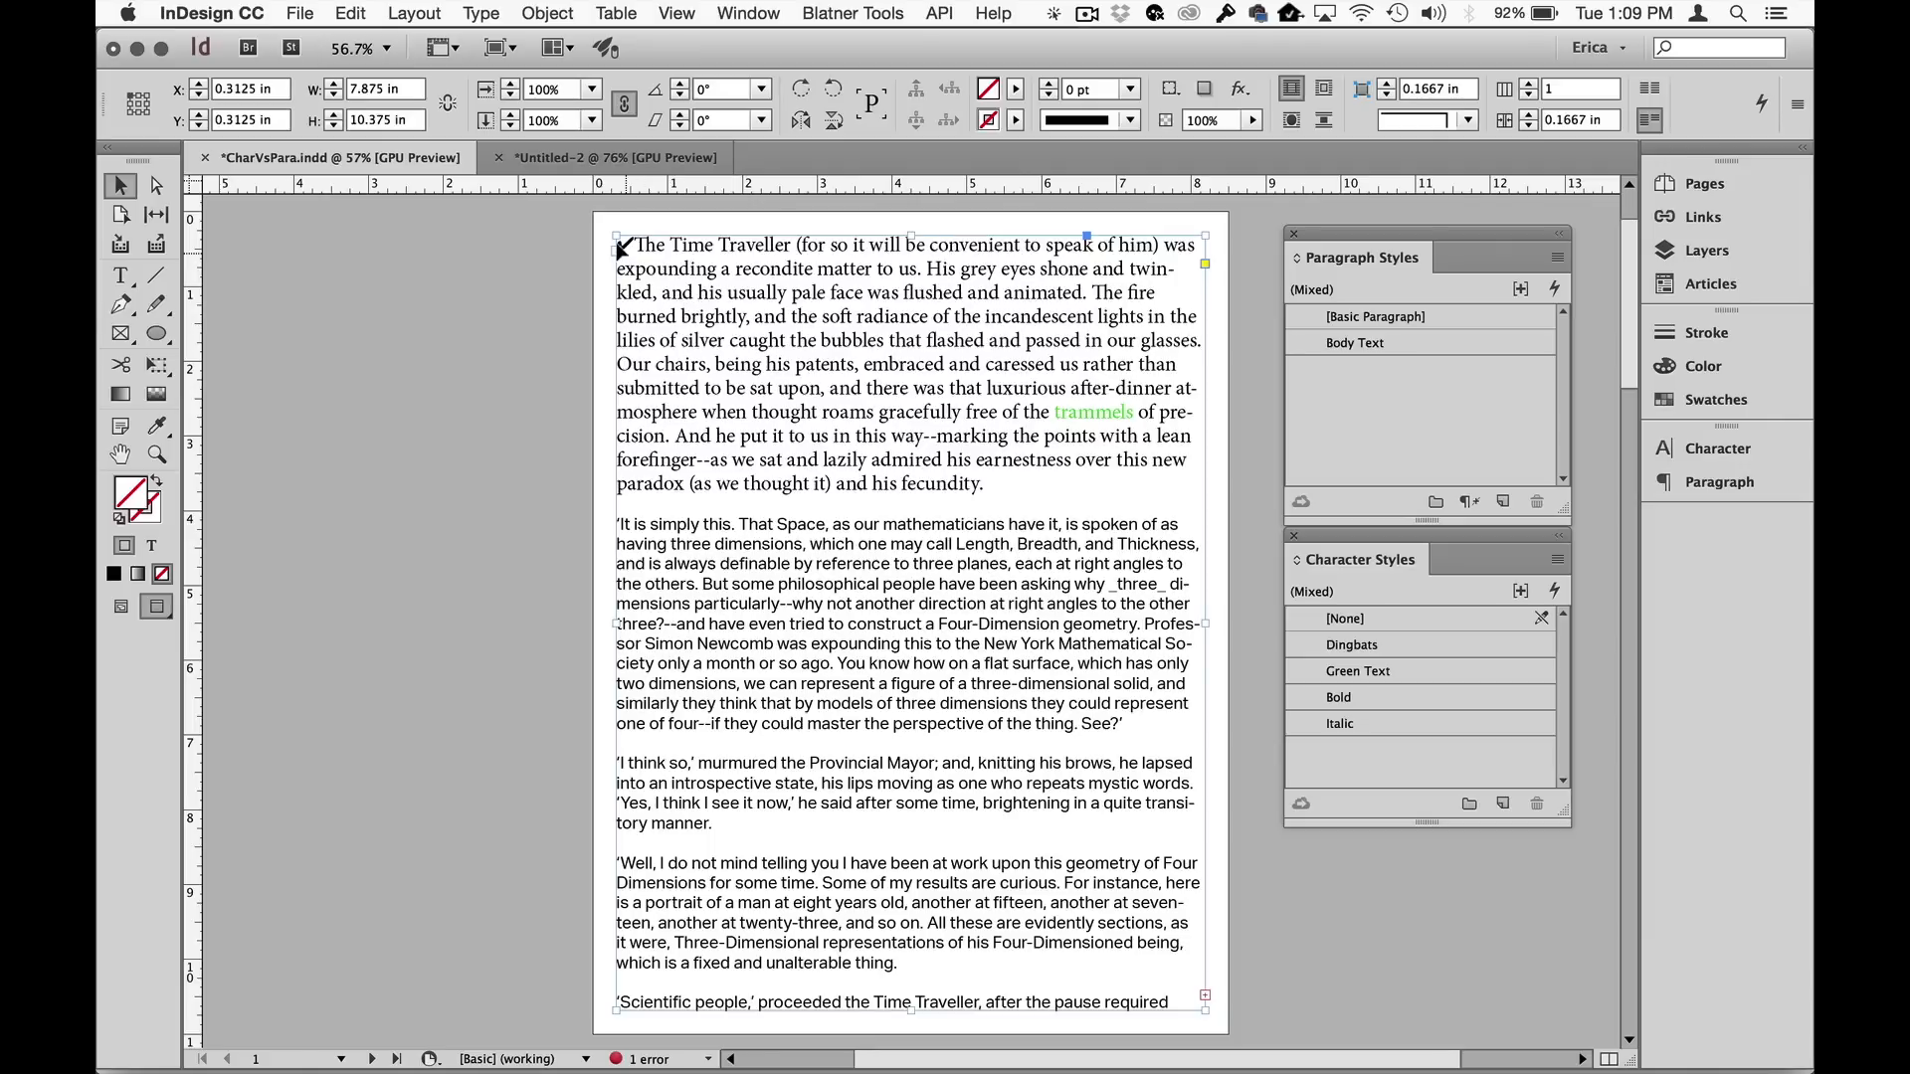
click(504, 381)
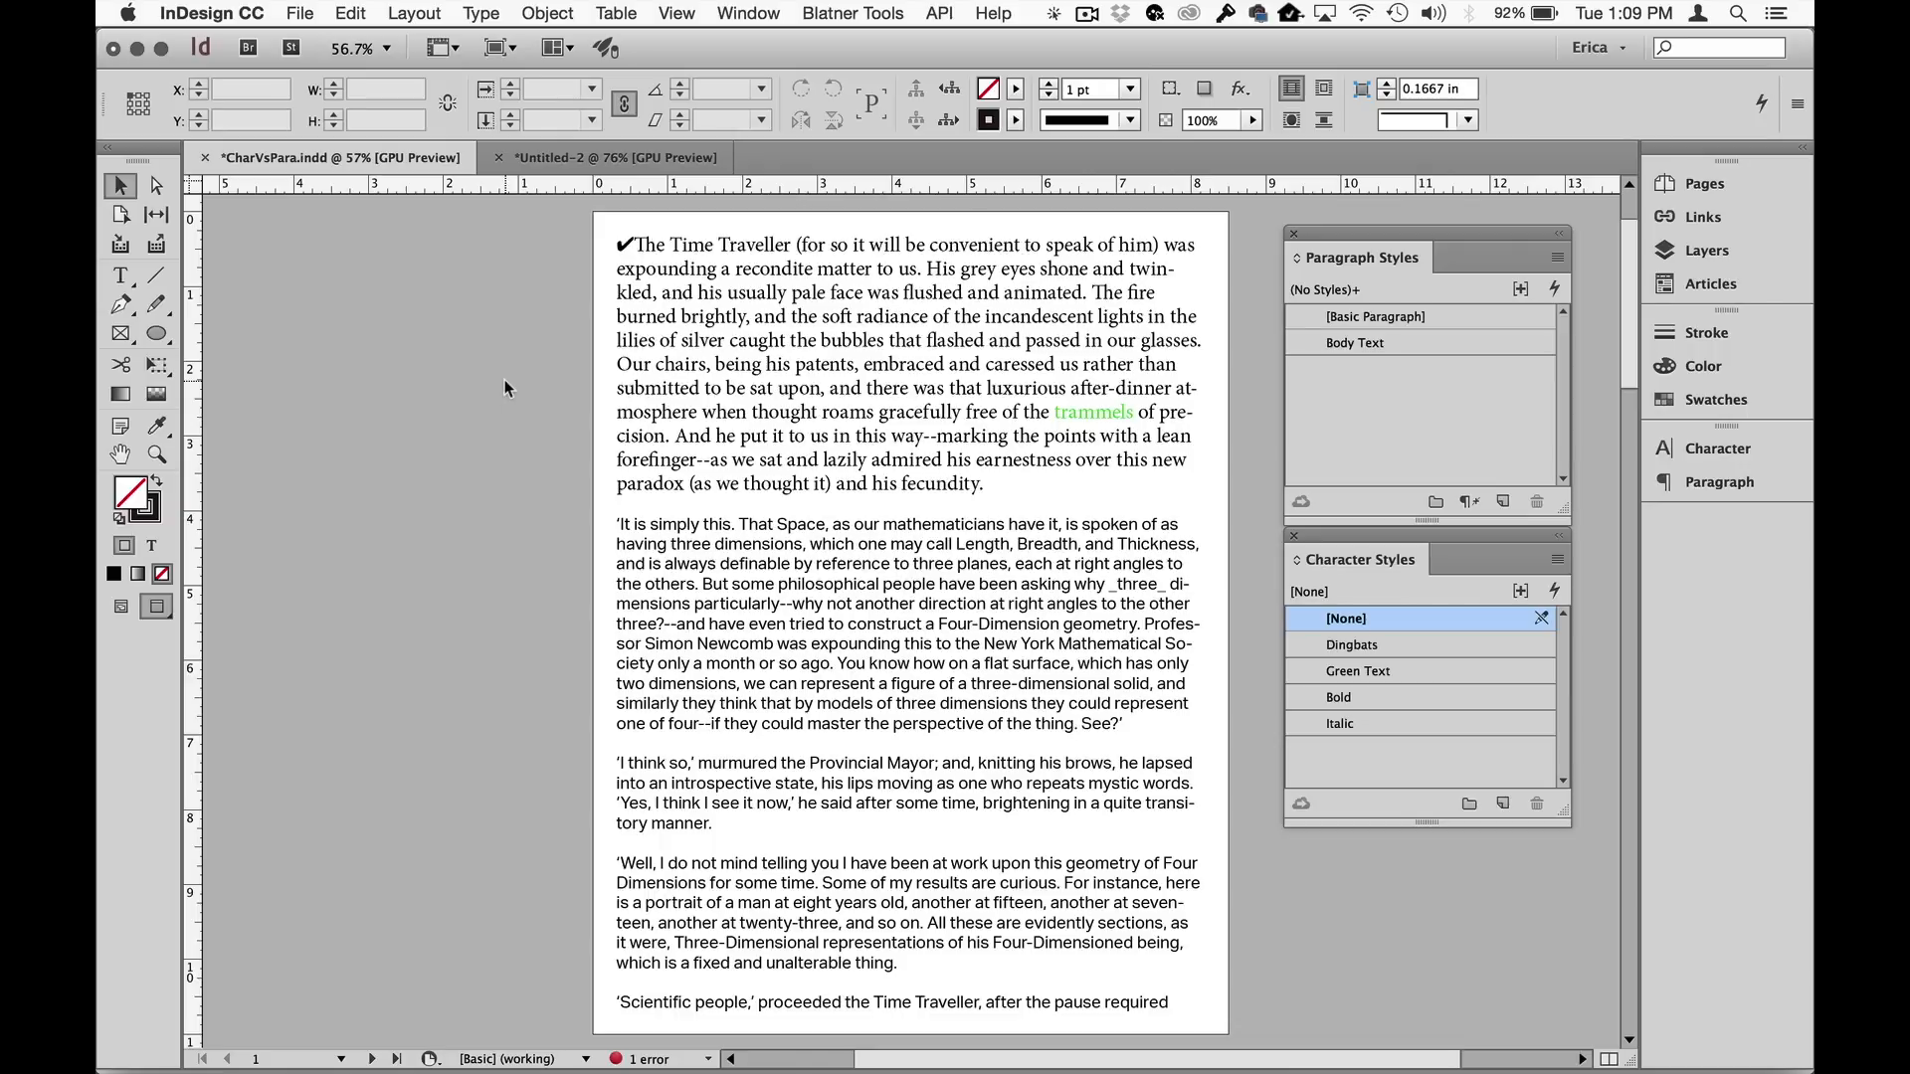